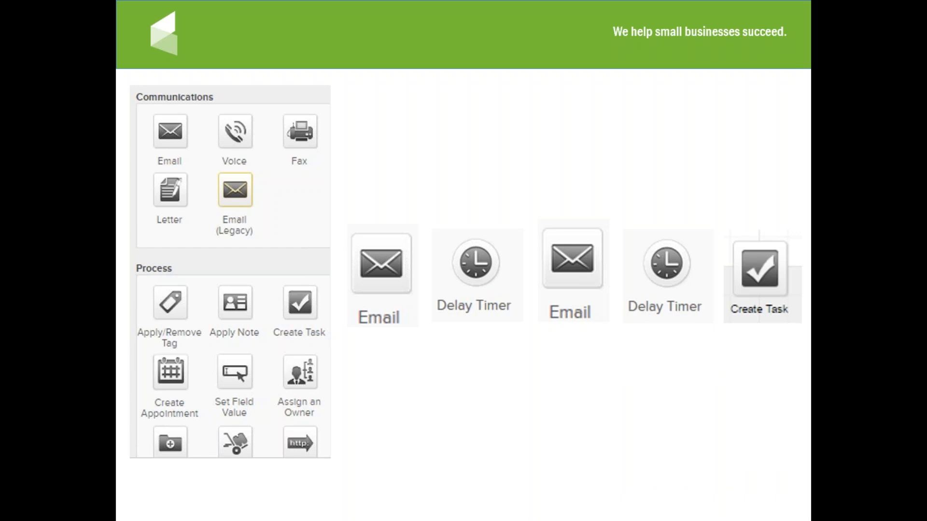
key("Right")
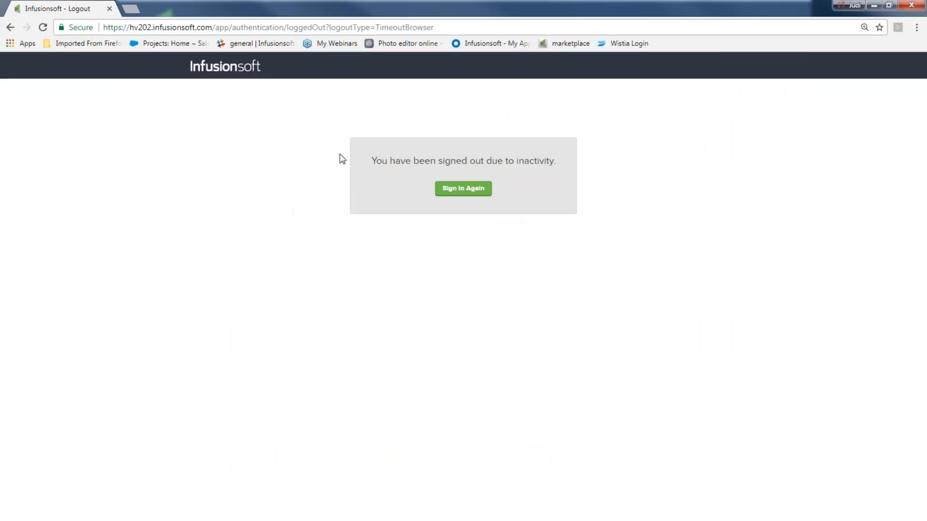
Sign back in to the Infusionsoft account with the saved credentials
left_click(466, 193)
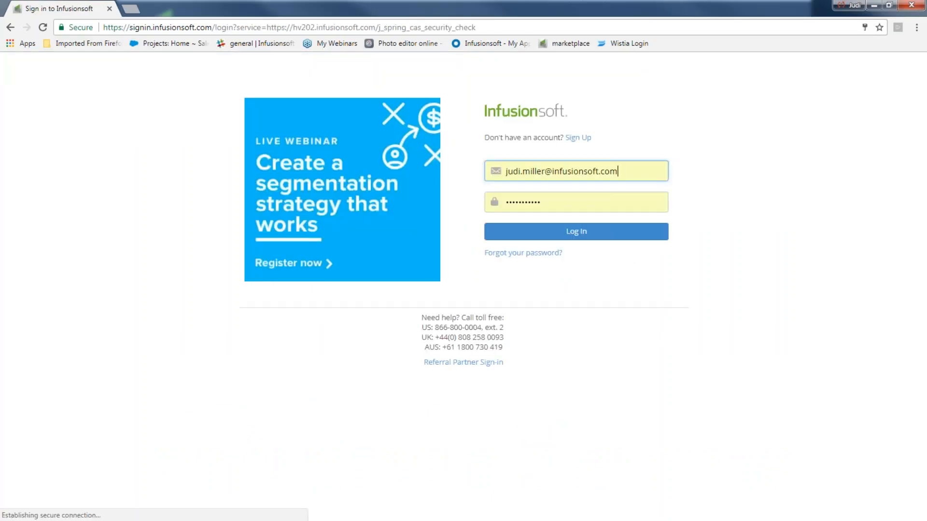
left_click(543, 234)
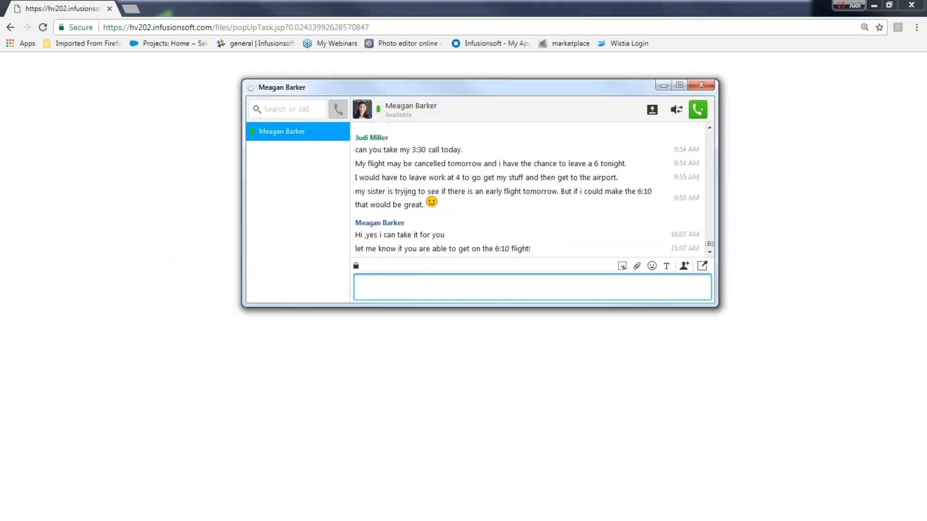
Close the chat window and load hv202.infusionsoft.com in the browser
left_click(702, 85)
left_click(412, 29)
key("Return")
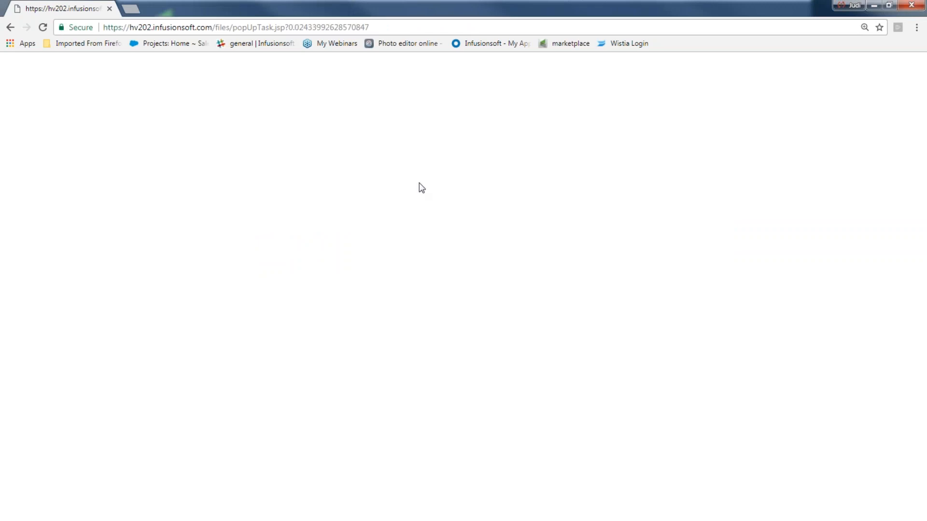
left_click(403, 27)
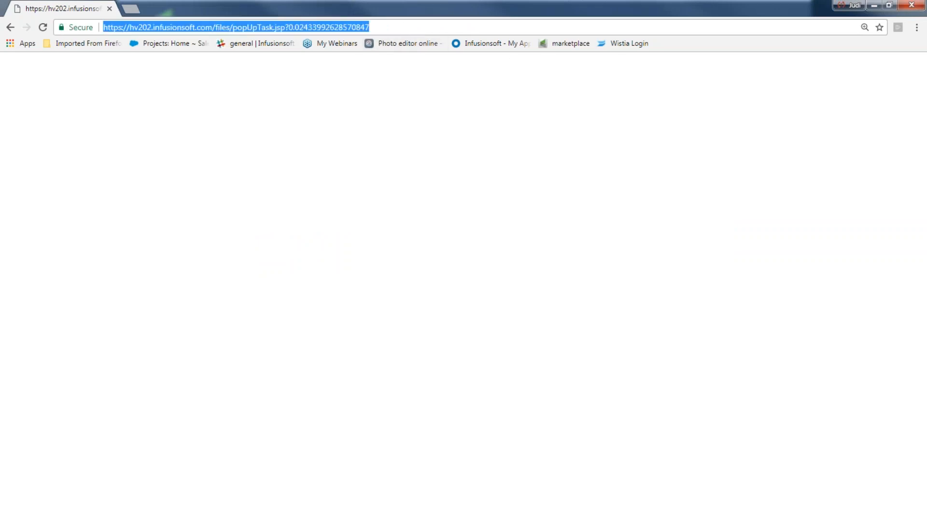
type("hv202.infusionsoft.com")
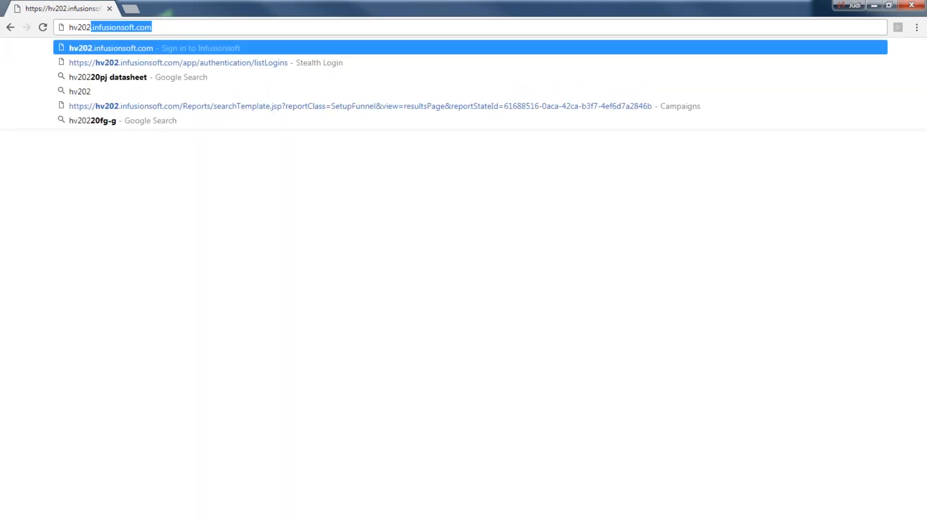
key("Return")
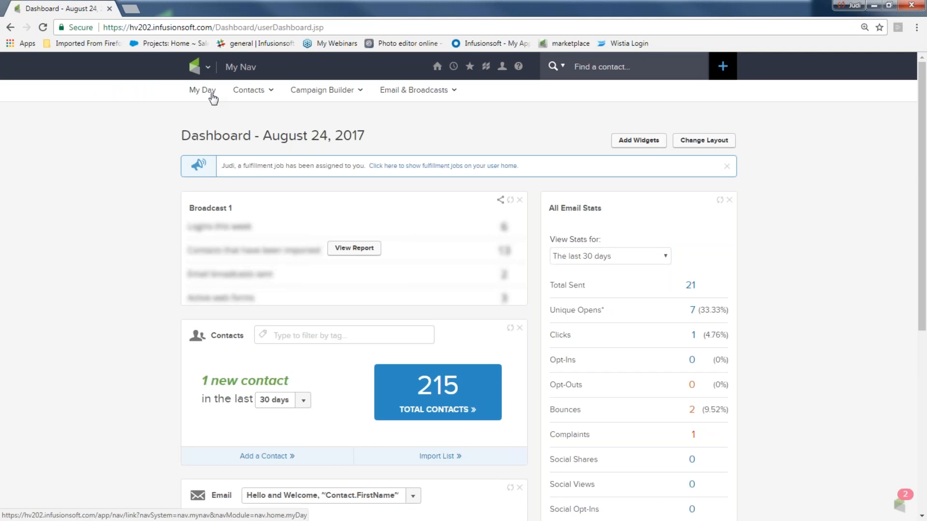
Open the marketing Campaign Builder and create a new campaign named "Holiday campaign"
mouse_move(203, 71)
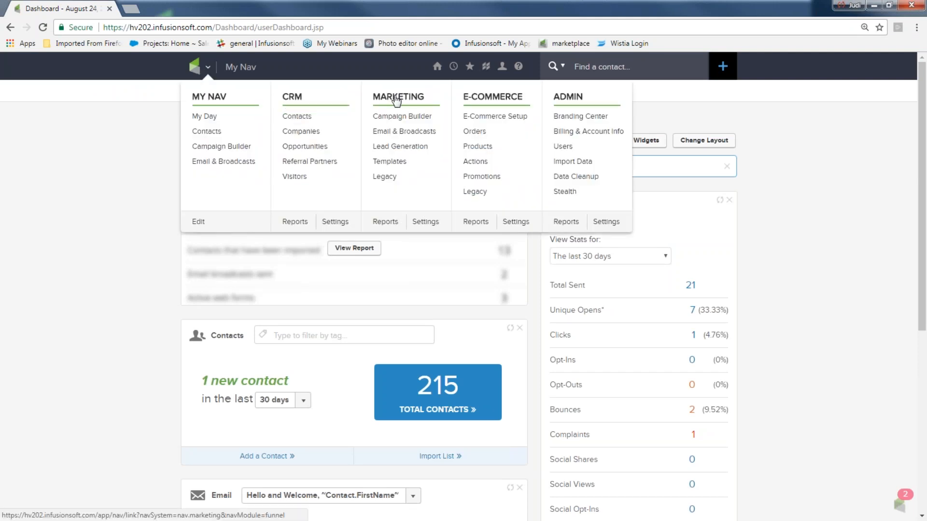
left_click(397, 118)
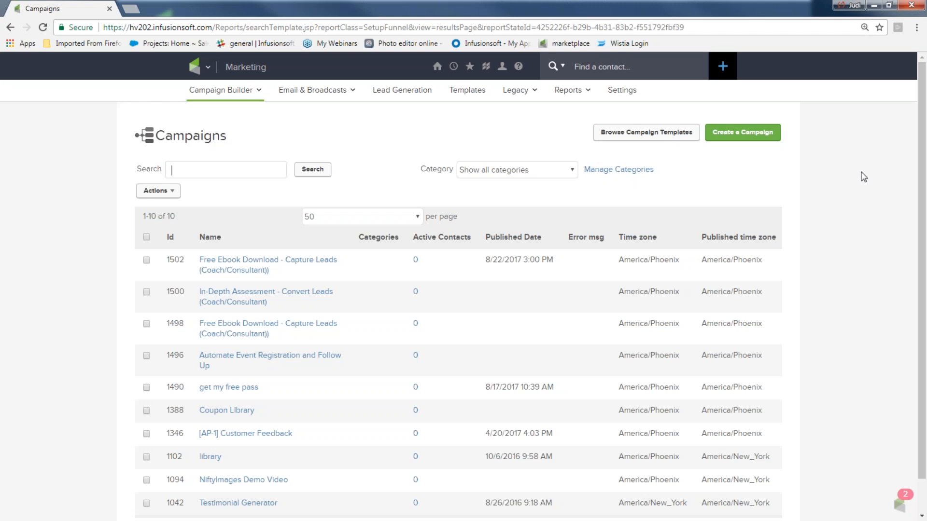
left_click(748, 133)
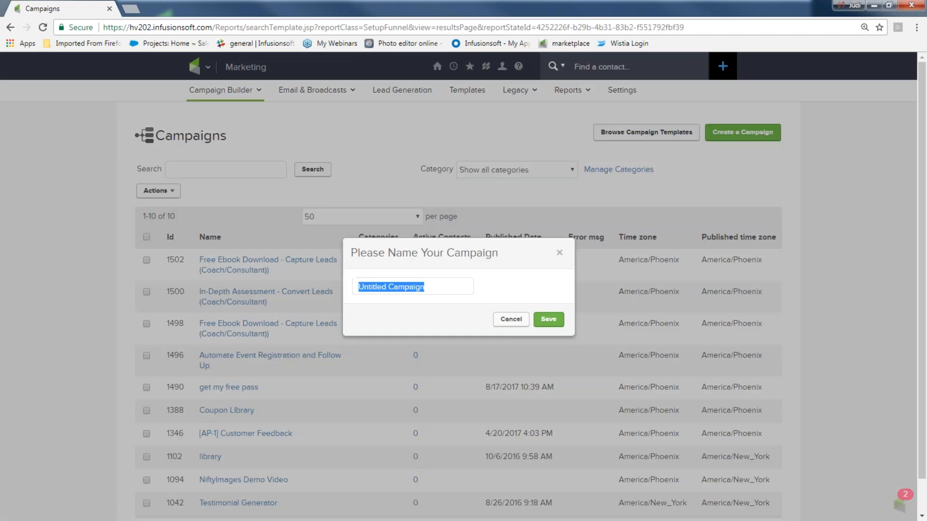
type("Holiday campaign")
left_click(547, 320)
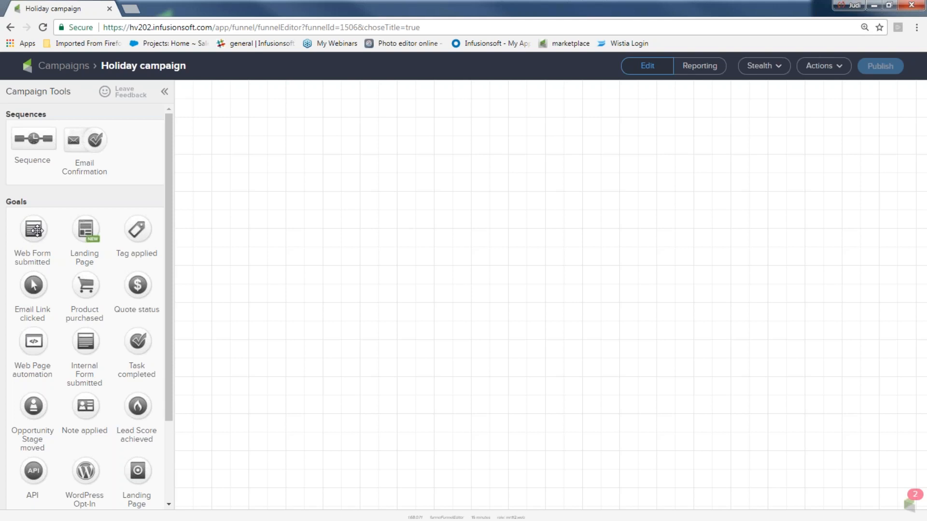
Place a Web Form submitted goal on the campaign canvas and name it "holiday deals sign up"
left_click_drag(35, 239, 248, 210)
key("ctrl+plus")
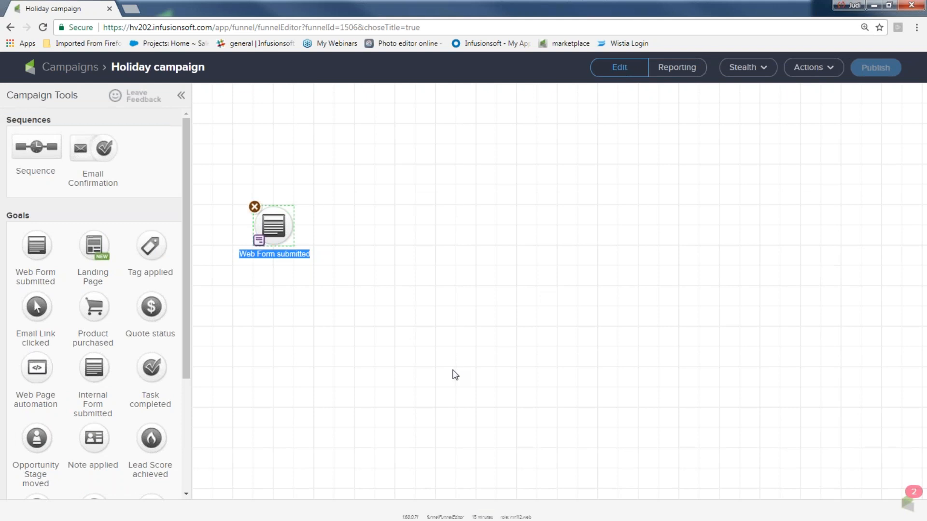
type("hol")
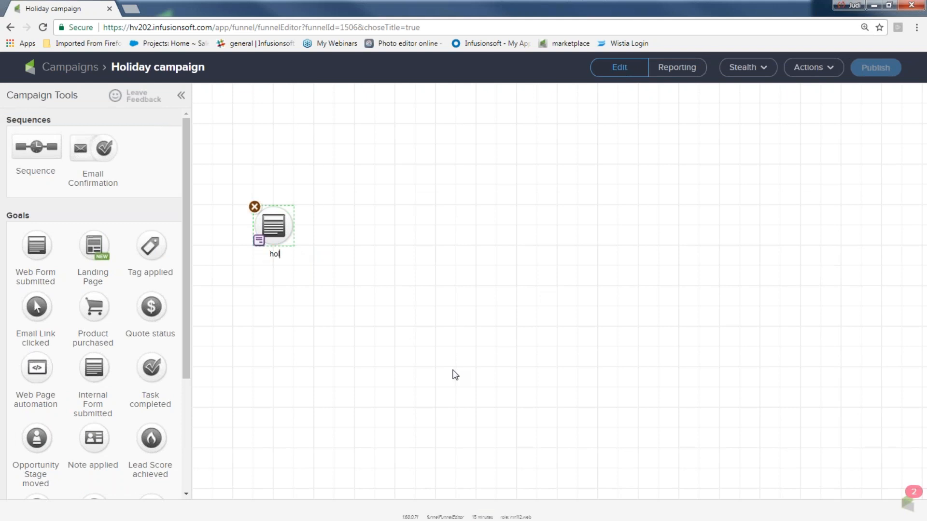
type("iday deals sign up")
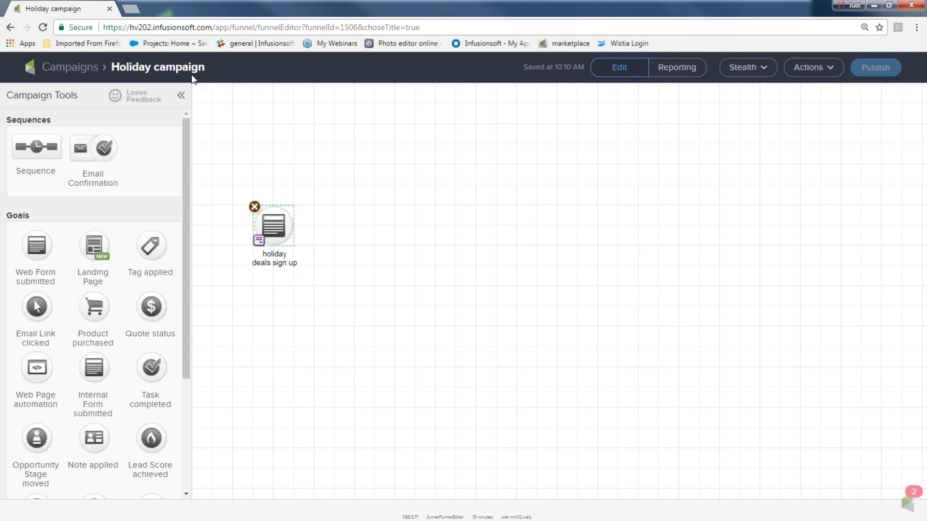
left_click(819, 69)
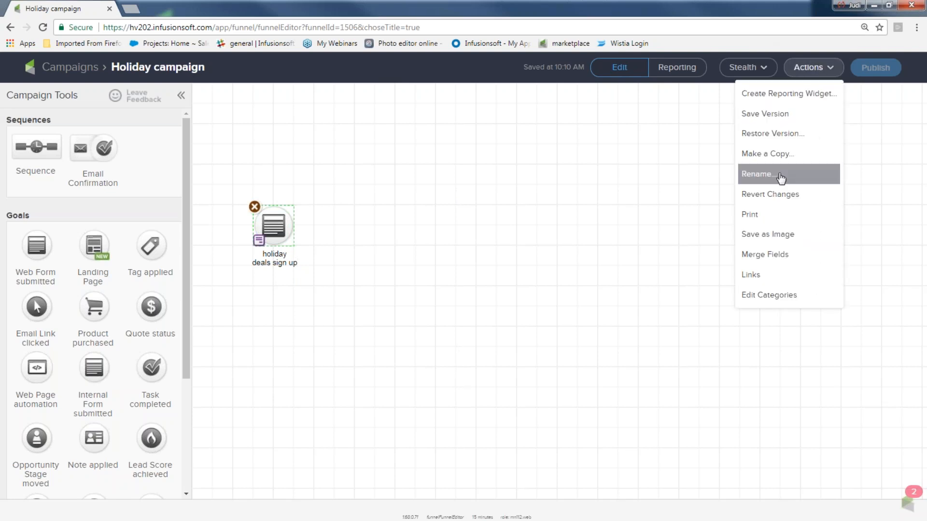
left_click_drag(219, 188, 328, 285)
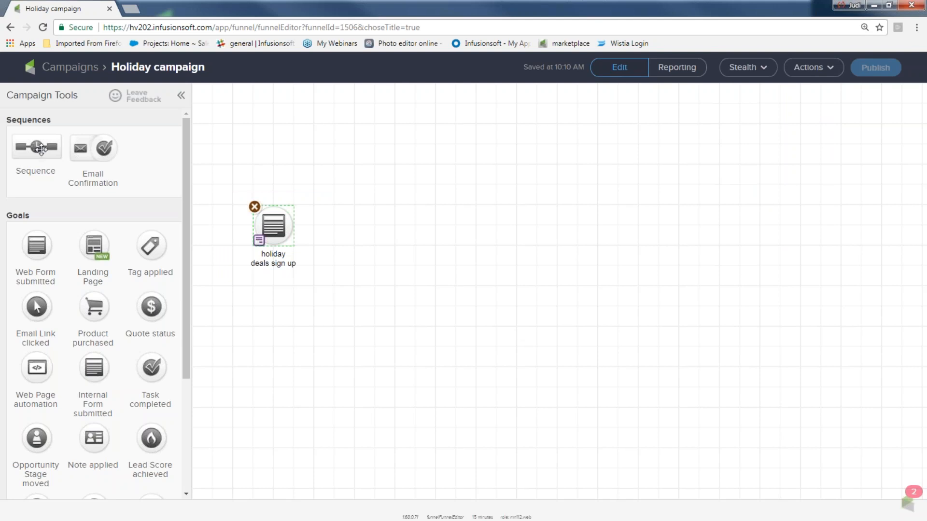
Place a Sequence beside the web form goal and name it "holiday deals emails"
left_click_drag(41, 149, 361, 223)
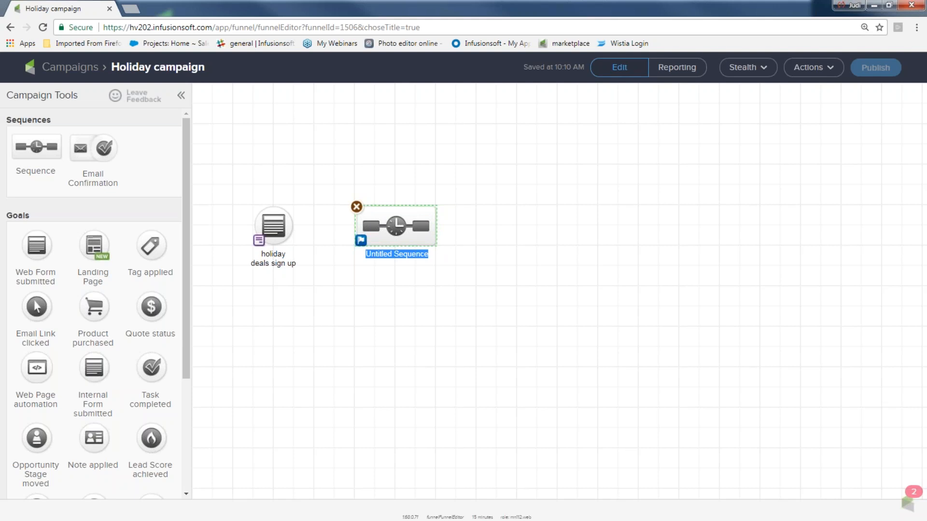
type("hol")
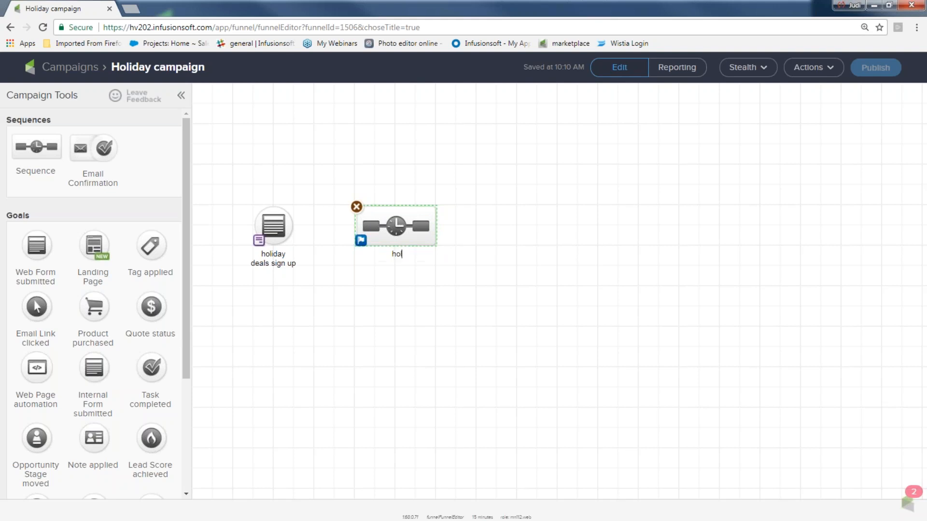
type("iday deals emails")
Connect the "holiday deals sign up" goal to the "holiday deals emails" sequence
mouse_move(273, 235)
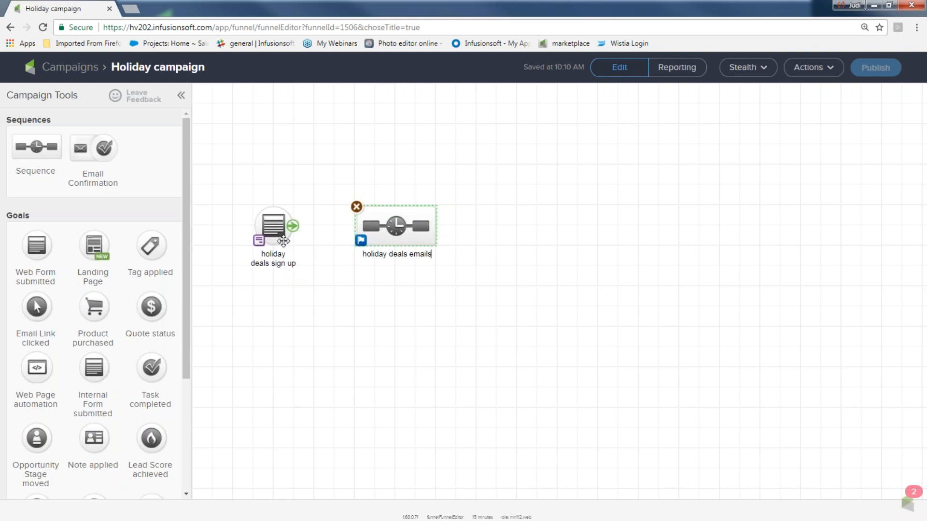
key("ctrl+plus")
mouse_move(321, 267)
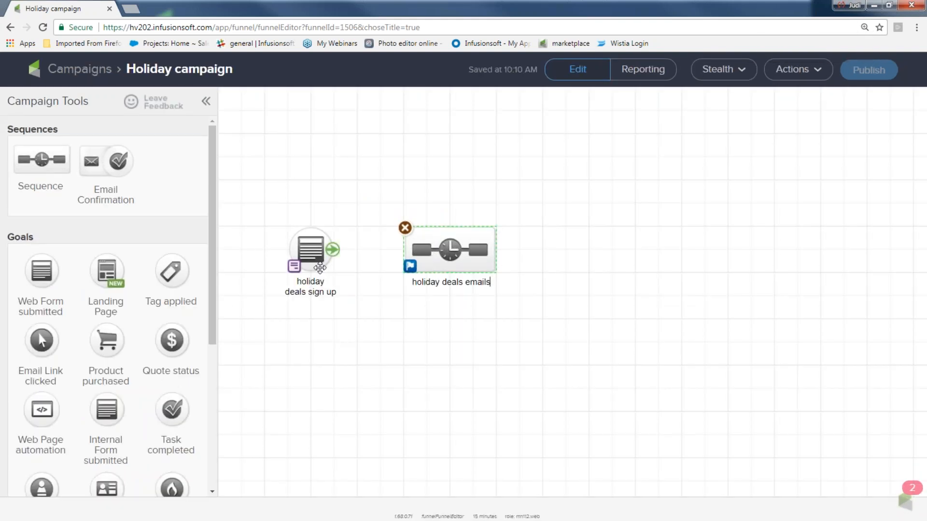
left_click_drag(332, 249, 414, 260)
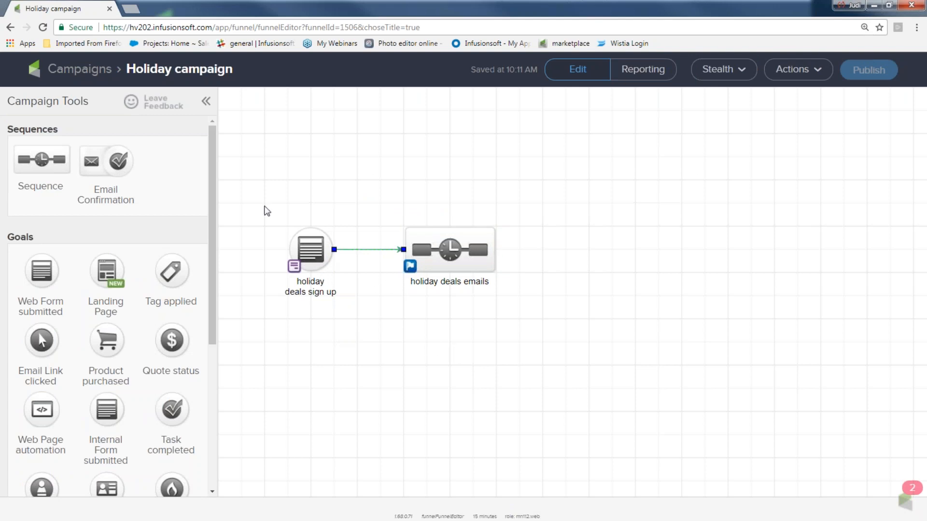
left_click_drag(268, 262, 356, 321)
left_click_drag(375, 211, 538, 318)
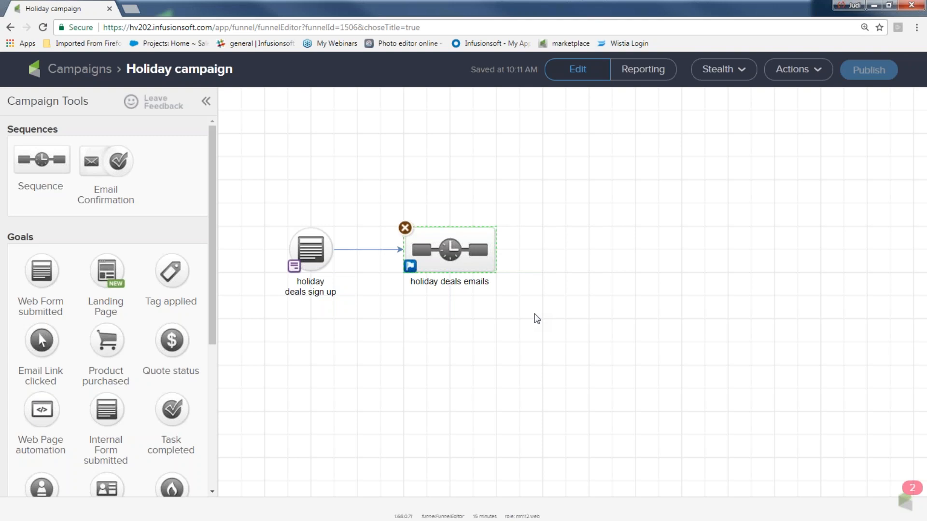
Open the "holiday deals sign up" web form for editing
mouse_move(307, 248)
left_click(308, 250)
double_click(307, 251)
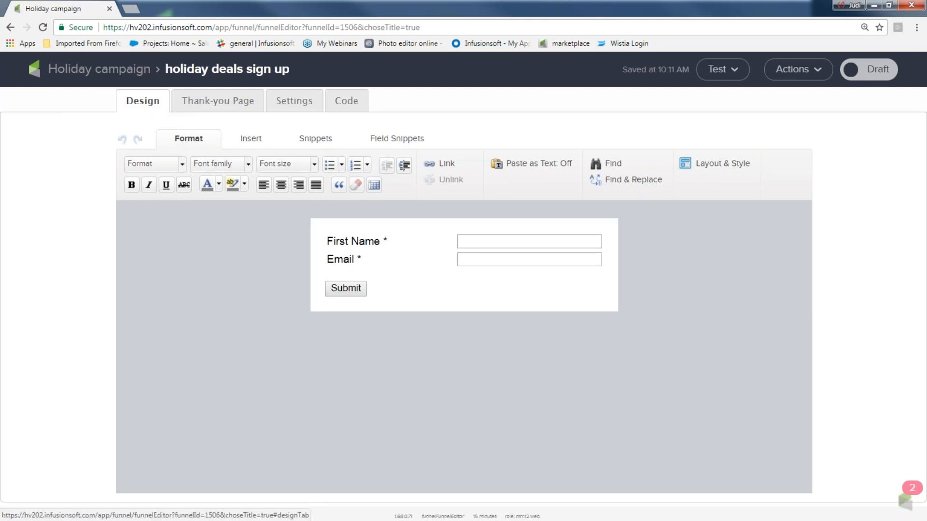
Add a Title snippet above the First Name field with the text "Want Holiday Specials?"
left_click(310, 138)
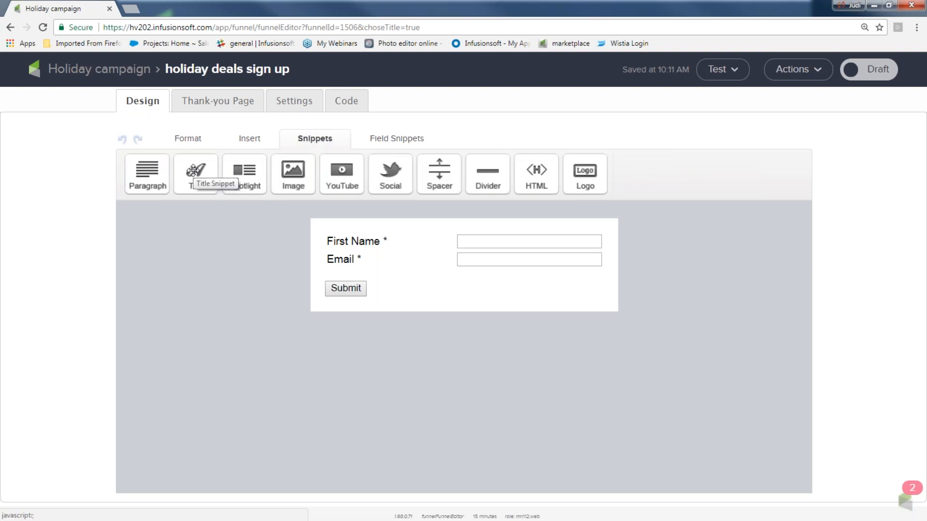
left_click_drag(193, 170, 338, 230)
left_click_drag(426, 238, 304, 236)
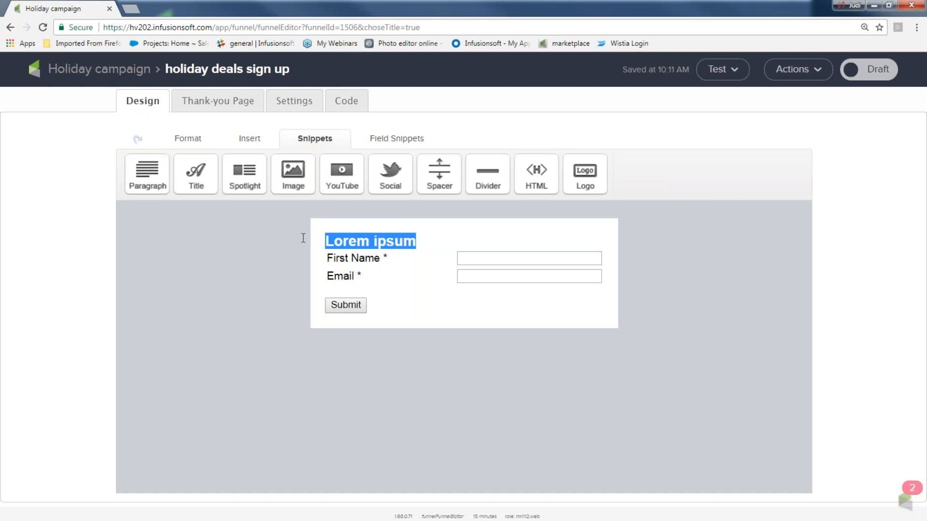
type("Sign up")
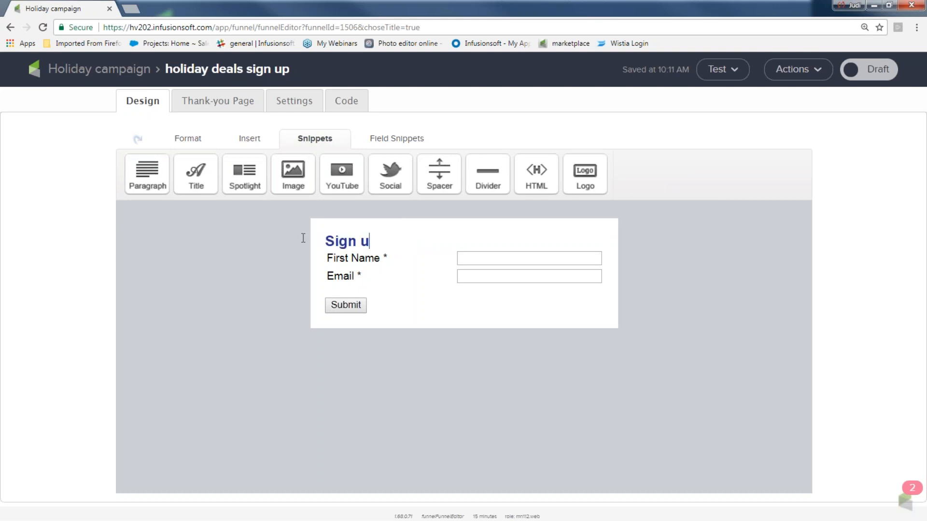
key("BackSpace")
key("BackSpace")
key("BackSpace")
key("BackSpace")
key("BackSpace")
key("BackSpace")
key("BackSpace")
type("Want Holida")
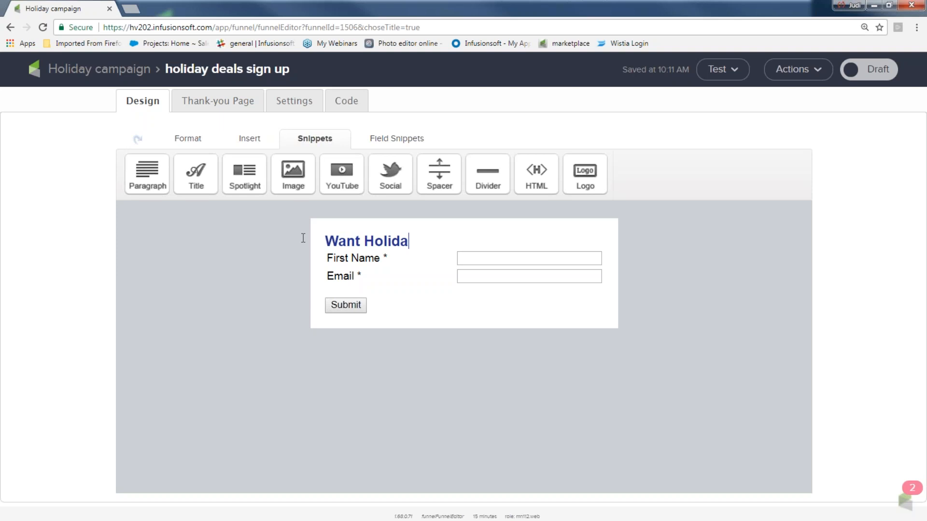
type("y Specia")
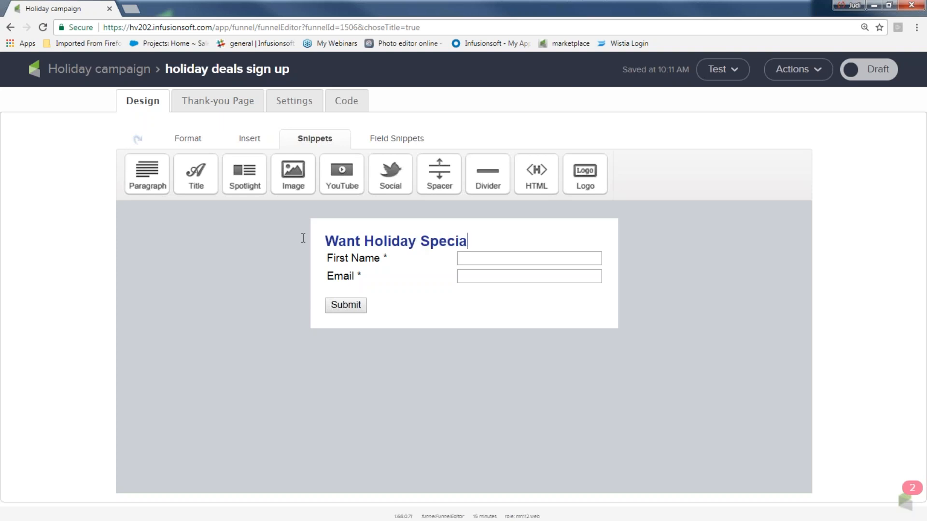
type("ls?")
Insert a Paragraph snippet between the form title and the First Name field, and delete it again
left_click_drag(147, 173, 352, 257)
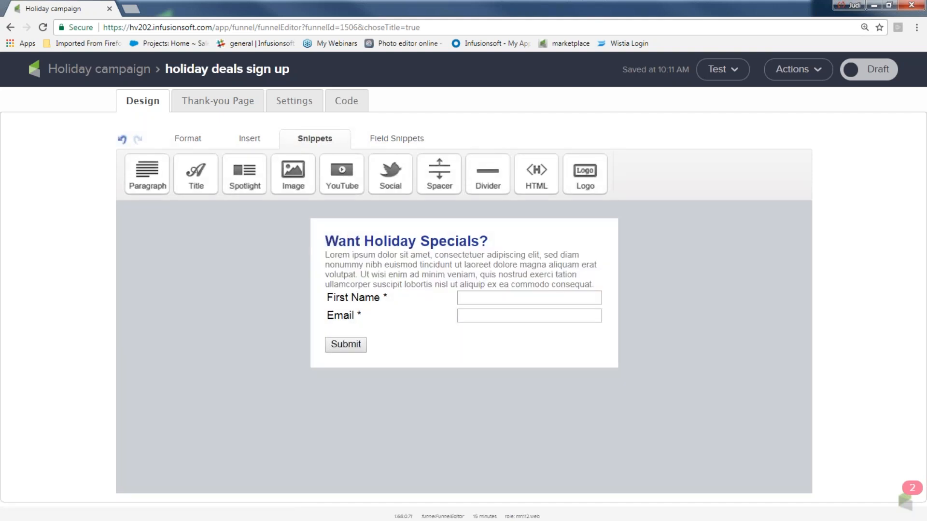
mouse_move(354, 259)
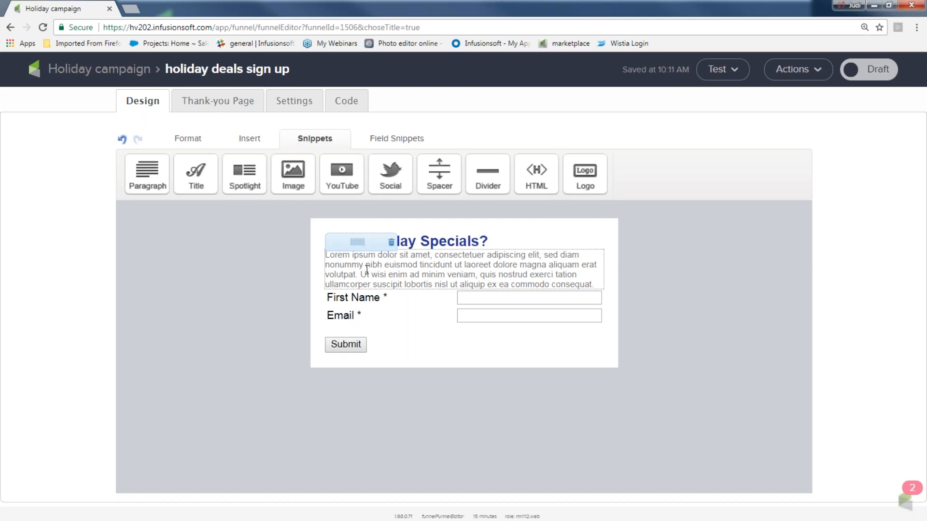
left_click(391, 243)
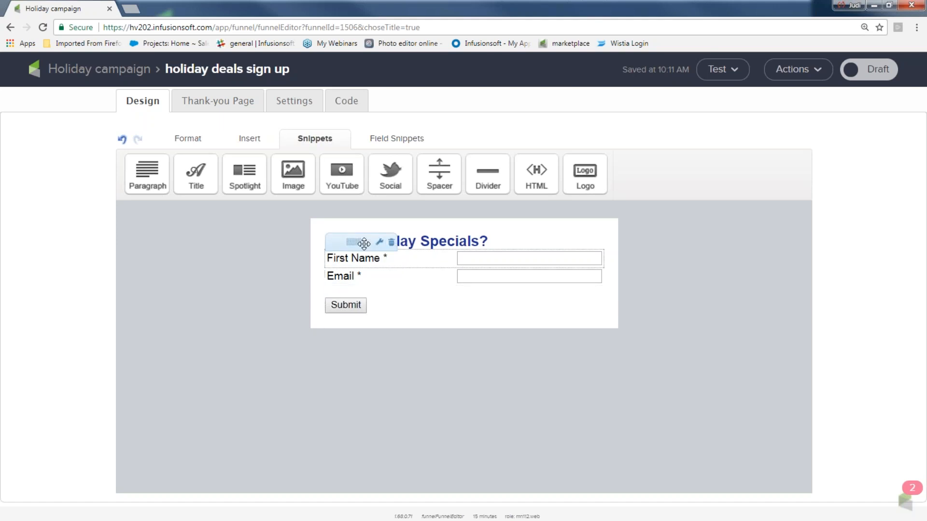
Show the Last Name field as well in the form's name field settings and save them
left_click(379, 242)
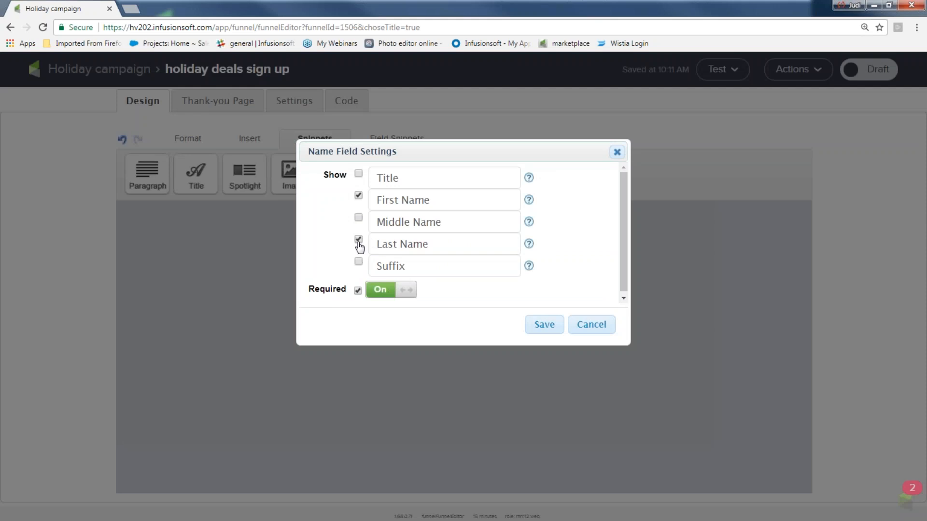
left_click(544, 324)
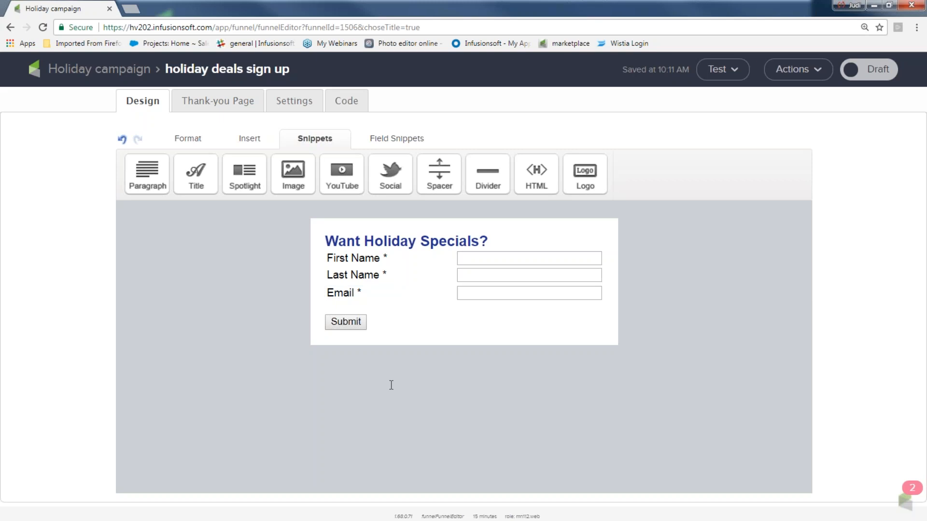
Change the form's submit button label to "Sign me up!!" in its settings
double_click(356, 330)
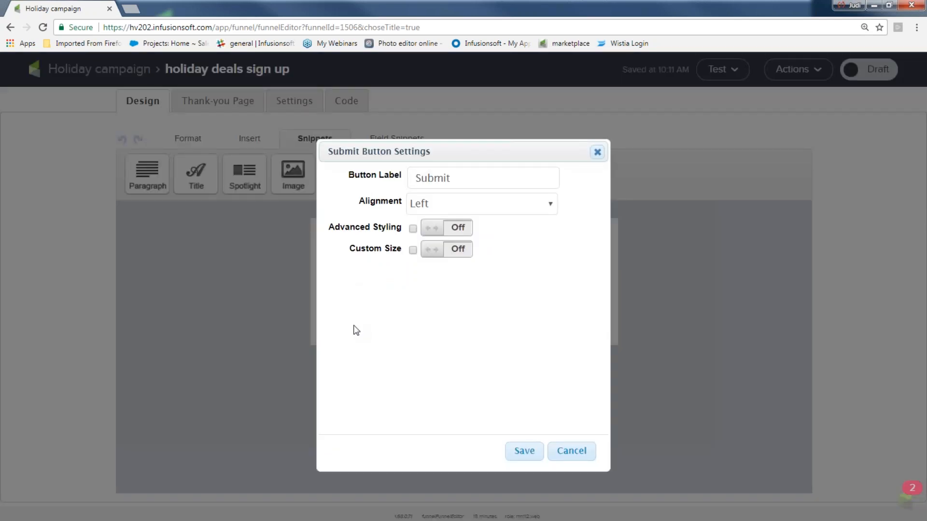
double_click(462, 176)
type("Sign ")
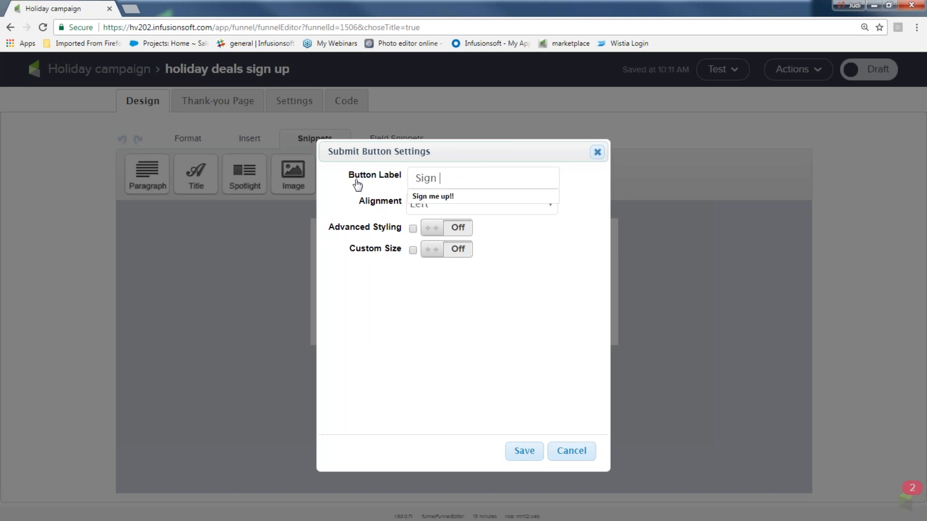
type("me up!!")
left_click(346, 202)
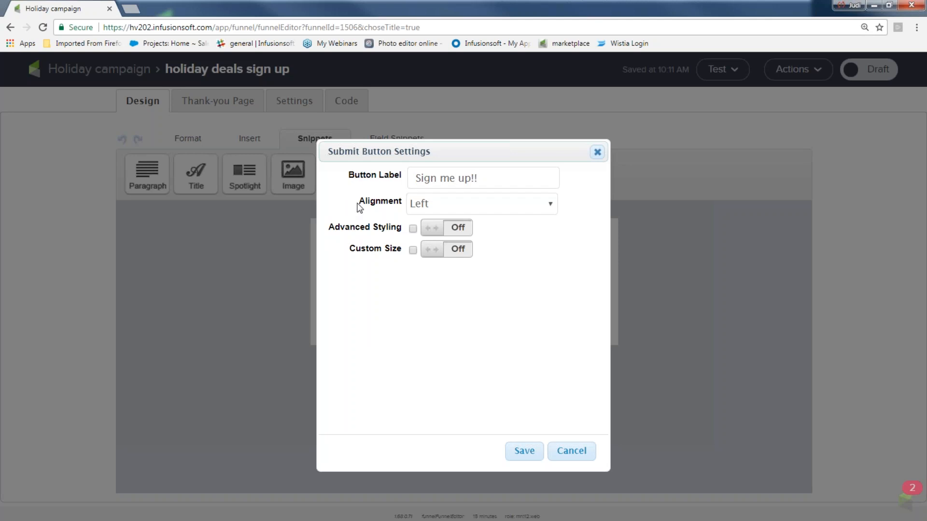
Turn on advanced styling for the submit button and give it a bright light-blue background color
left_click(452, 228)
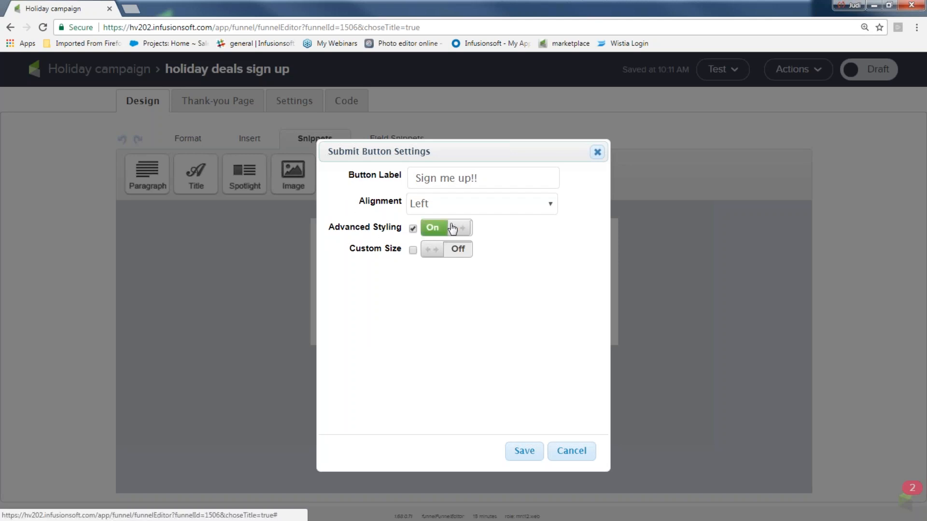
left_click(442, 251)
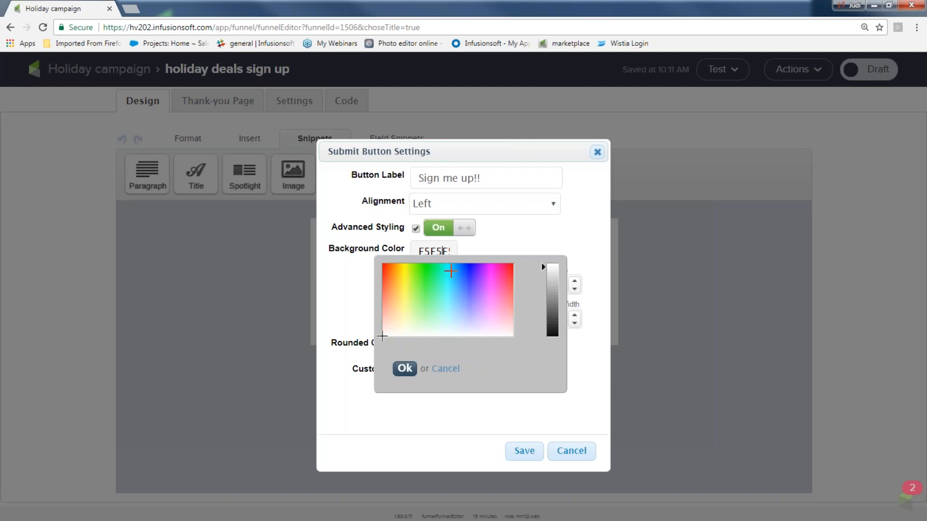
left_click(451, 283)
left_click(448, 281)
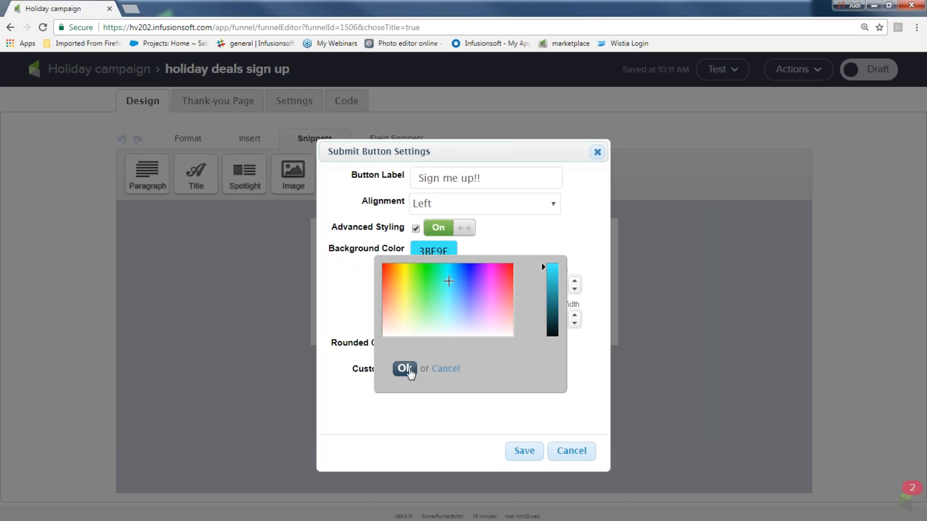
left_click(404, 368)
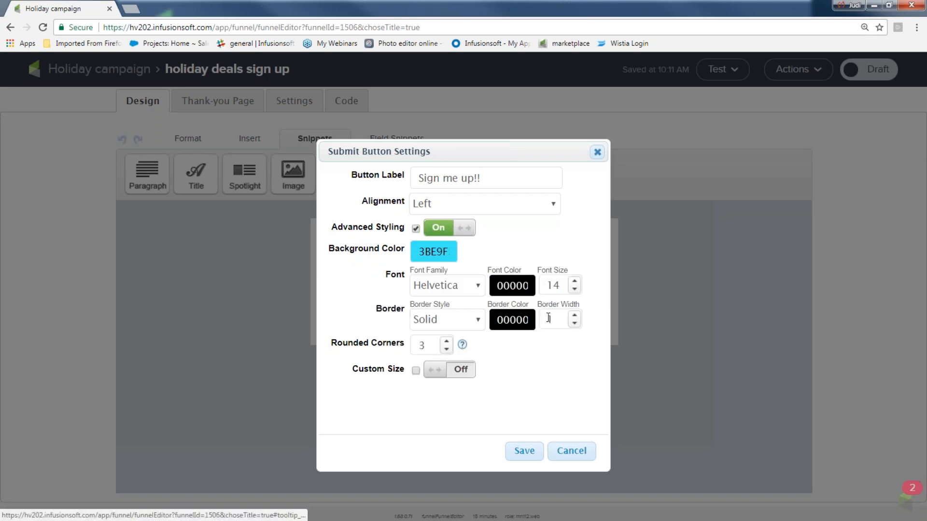
Set the submit button's border width to 2 and its rounded corners to 6
left_click(574, 315)
left_click(574, 323)
type("2")
left_click(446, 340)
left_click(446, 340)
left_click(446, 340)
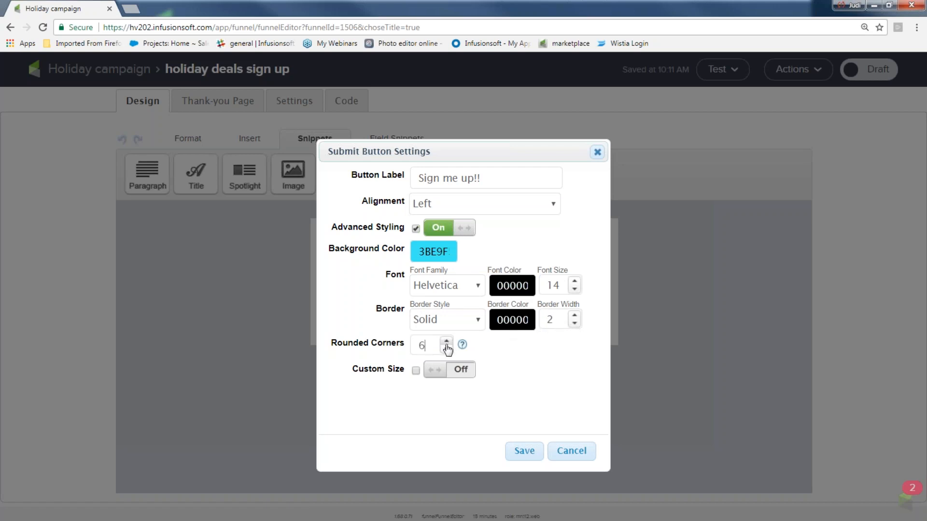
Turn on a custom size for the submit button with a width of 153 and save the button settings
left_click(472, 376)
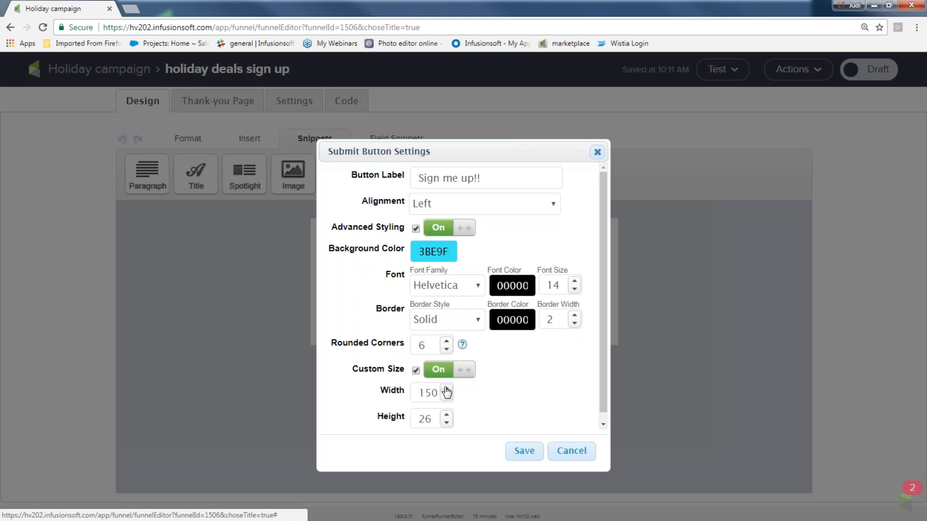
double_click(437, 392)
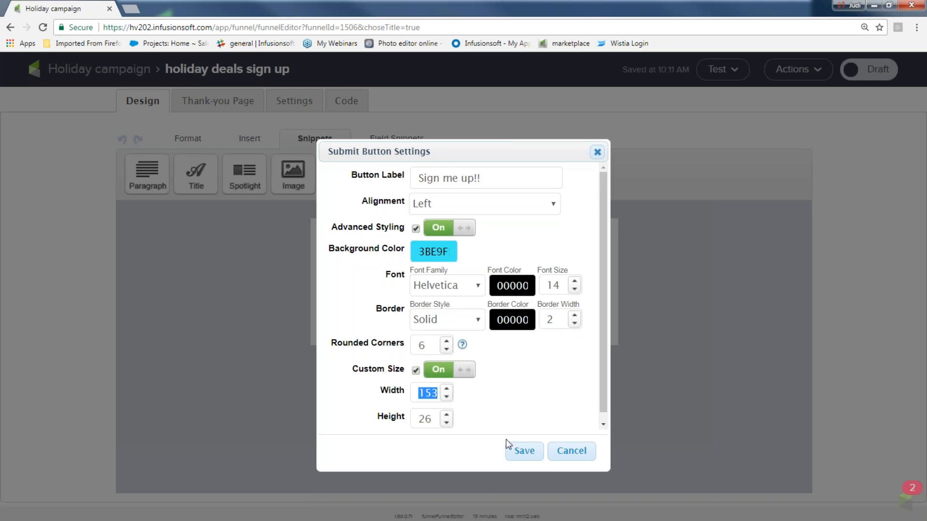
left_click(521, 452)
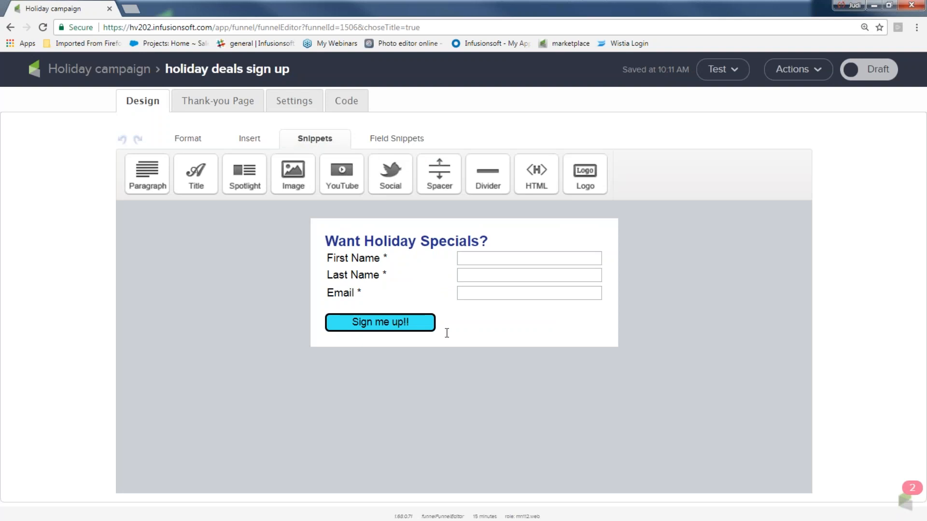
Insert a 15 px Spacer snippet between the form title and the First Name field
left_click_drag(446, 174, 418, 258)
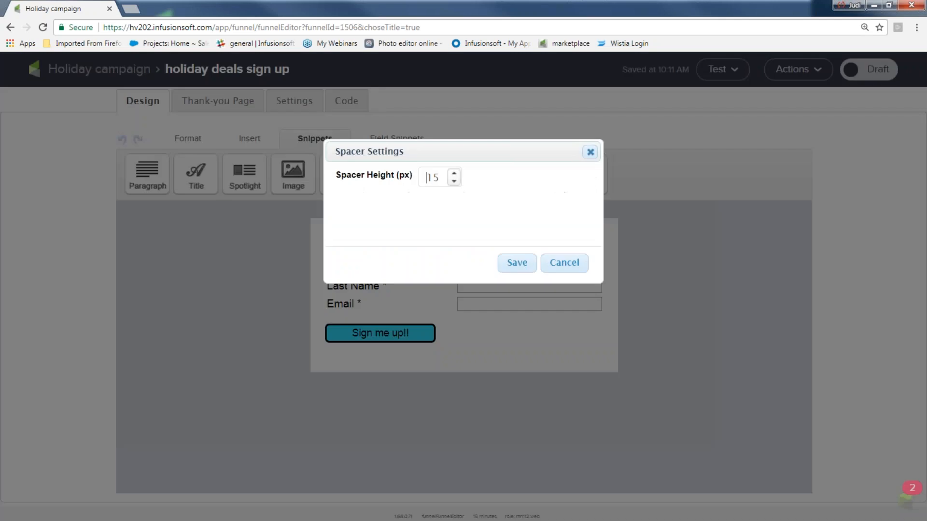
left_click(524, 262)
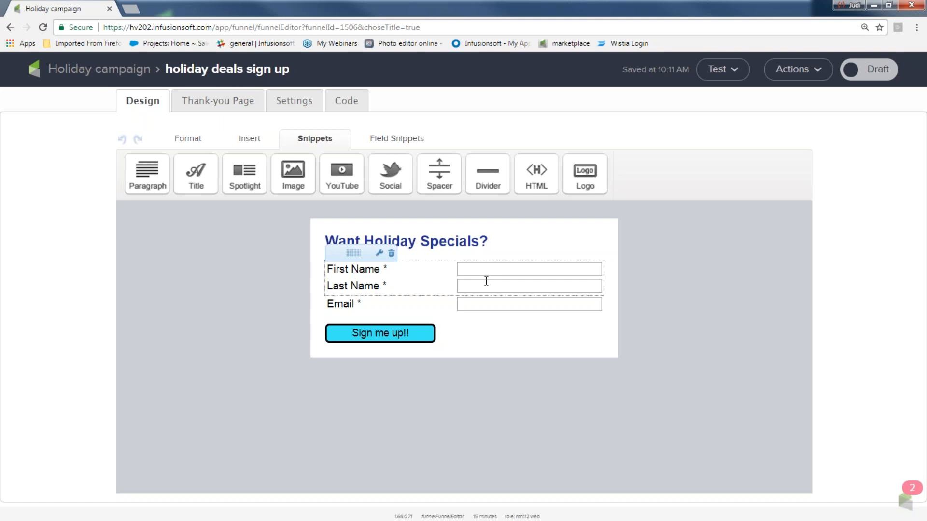
Replace the company banner on the form's thank-you page with the handwritten "thank you!" image from the stored images
left_click(197, 105)
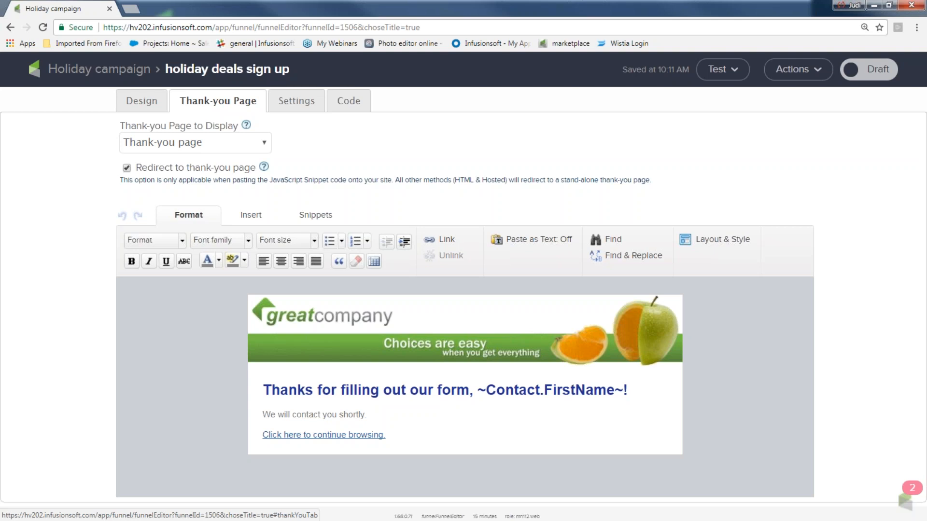
mouse_move(480, 324)
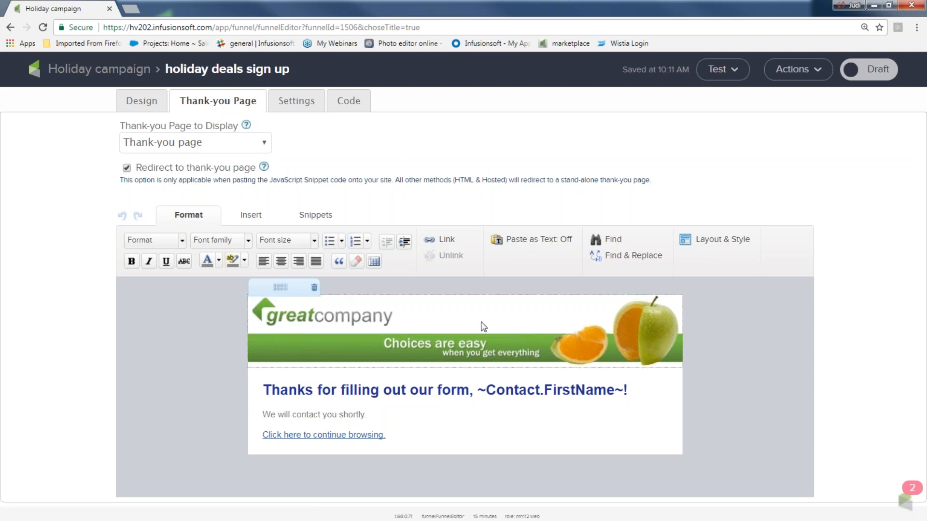
double_click(431, 323)
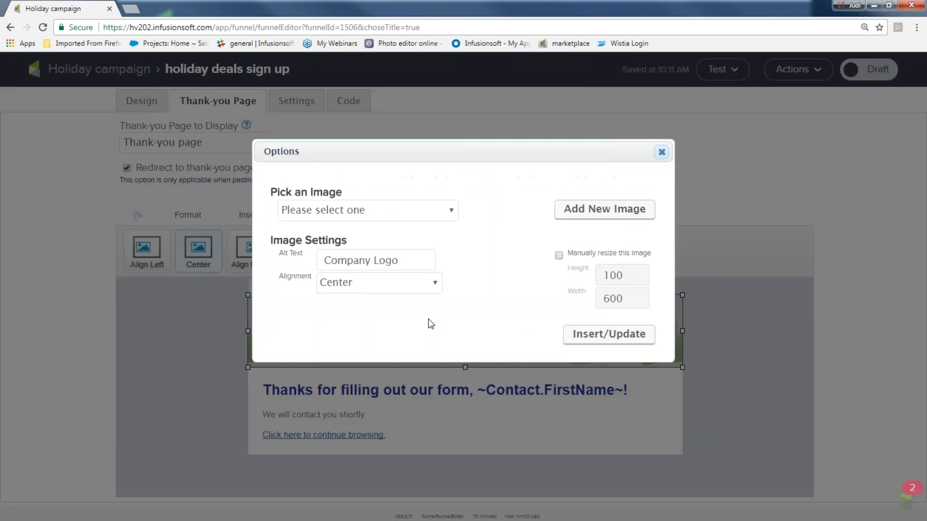
left_click(450, 211)
scroll(407, 338, "down", 20)
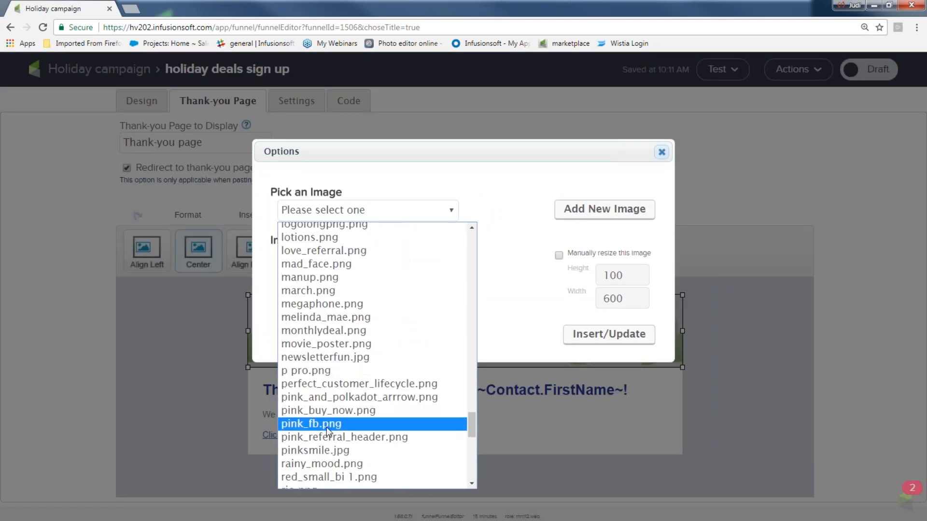
scroll(323, 425, "up", 7)
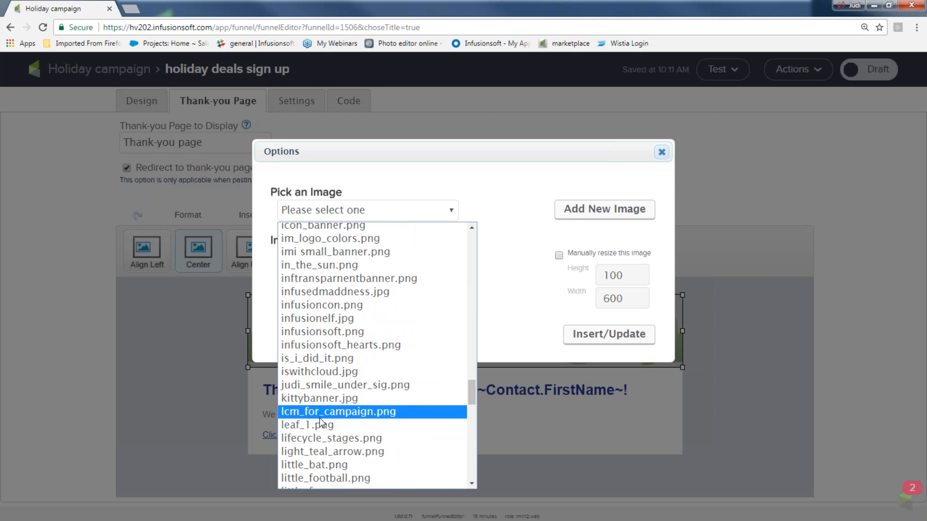
scroll(320, 424, "down", 15)
left_click(331, 432)
left_click(595, 453)
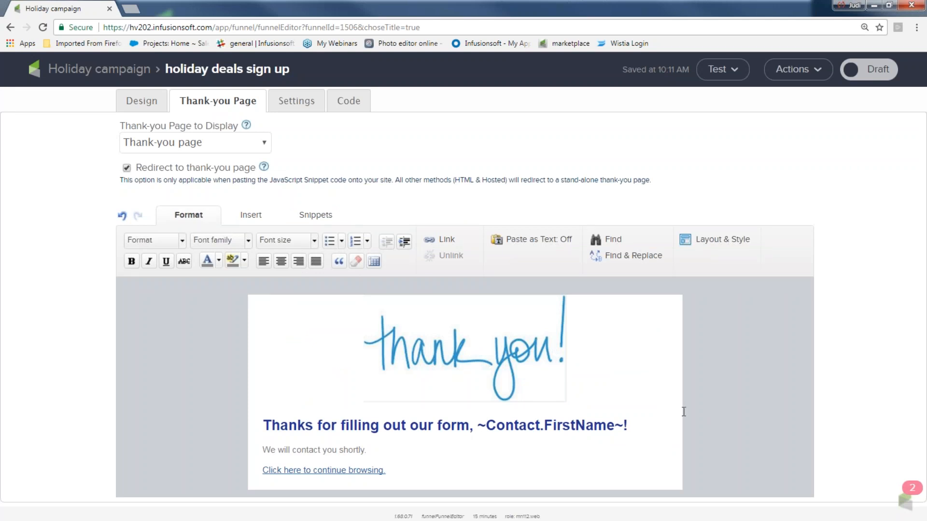
Change the thank-you heading's wording before the first-name merge field to "You got it,"
left_click_drag(468, 424, 250, 423)
type("You got it")
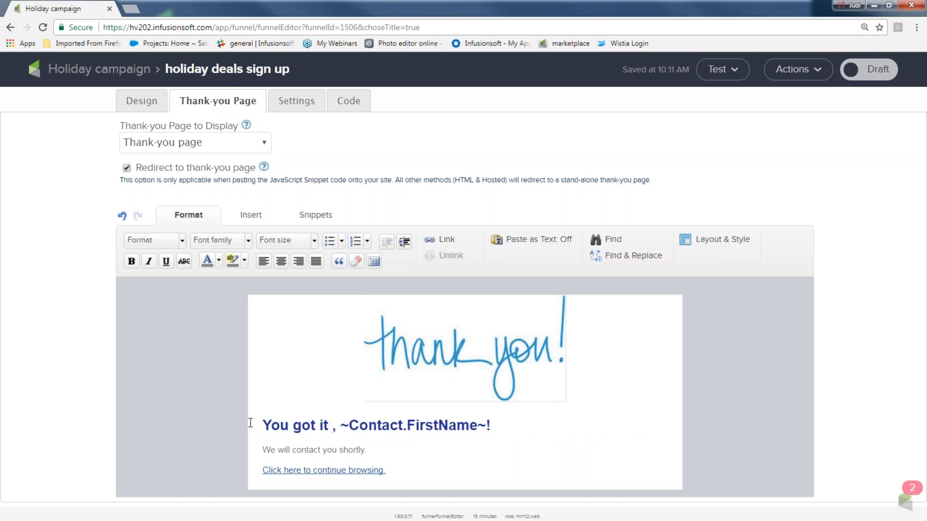
key("BackSpace")
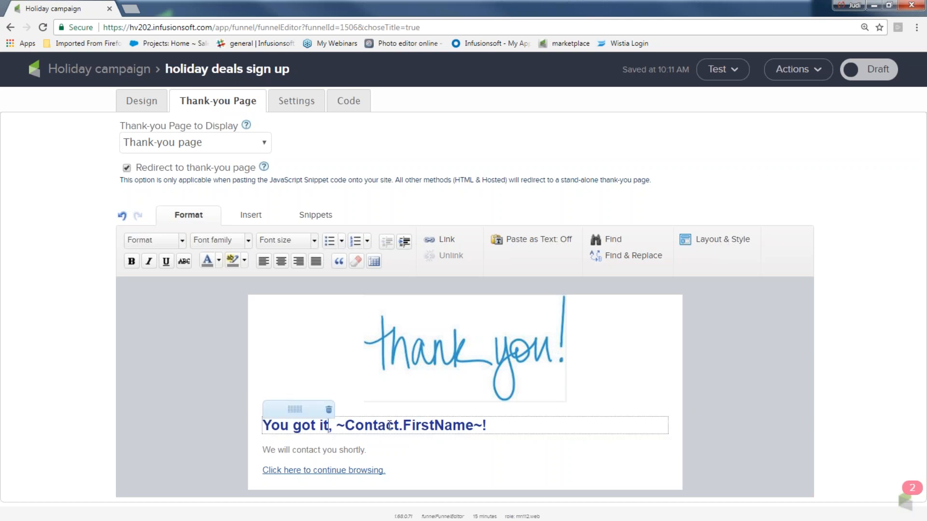
Replace the text below the heading with "You will get a welcome email shortly and a new email the day before each holiday."
left_click_drag(378, 451, 251, 444)
type("You will gt an")
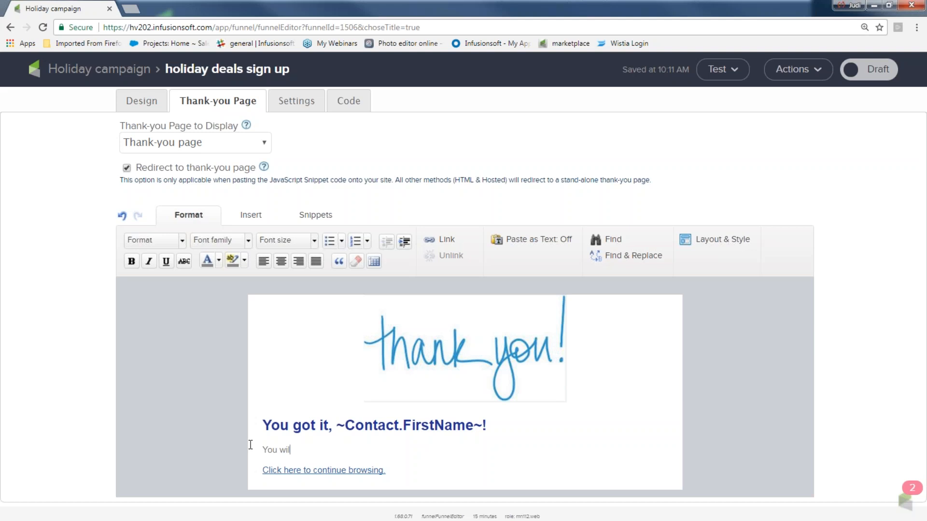
key("BackSpace")
key("BackSpace")
key("BackSpace")
key("BackSpace")
type("et a welcome email shortly ")
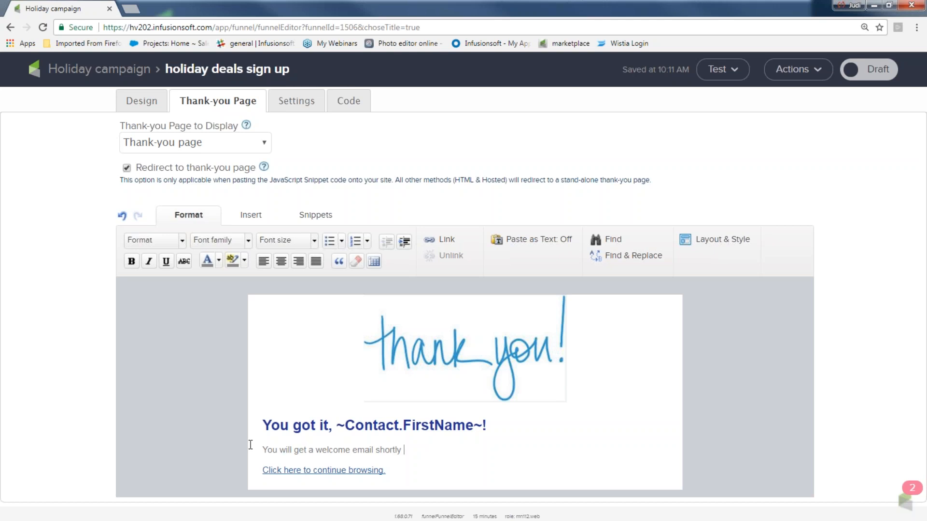
type("and a new email the 1st a")
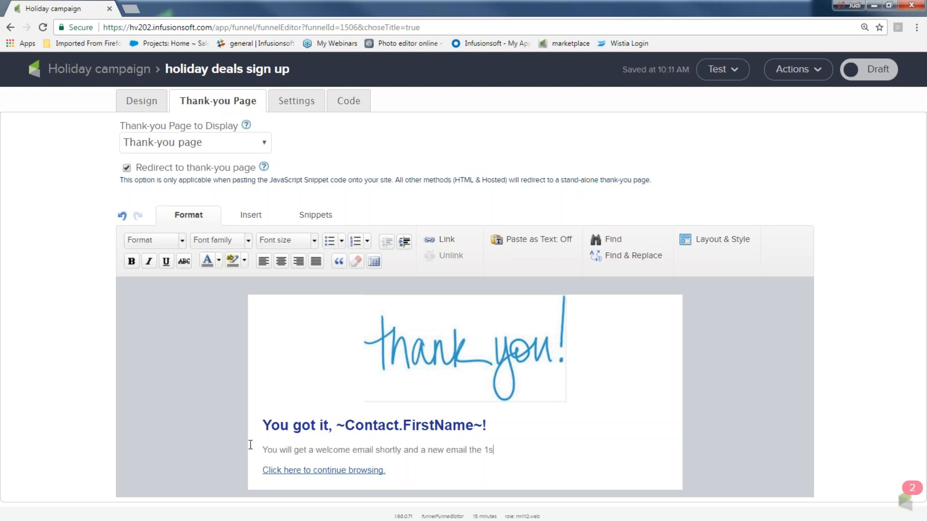
key("BackSpace")
key("BackSpace")
key("BackSpace")
key("BackSpace")
key("BackSpace")
type("day before each holiday.")
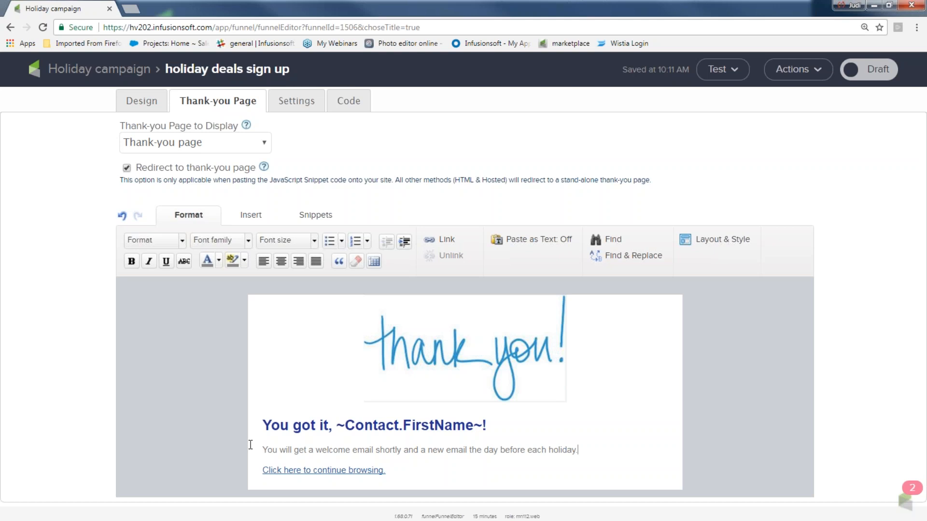
Examine the link options of the "Click here to continue browsing." text, including its web address, and close them
left_click_drag(389, 471, 254, 472)
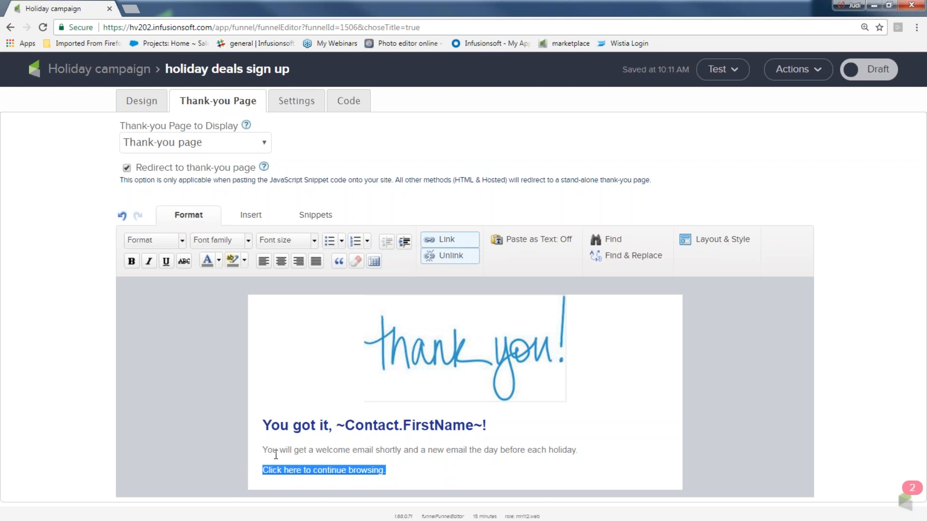
left_click(449, 240)
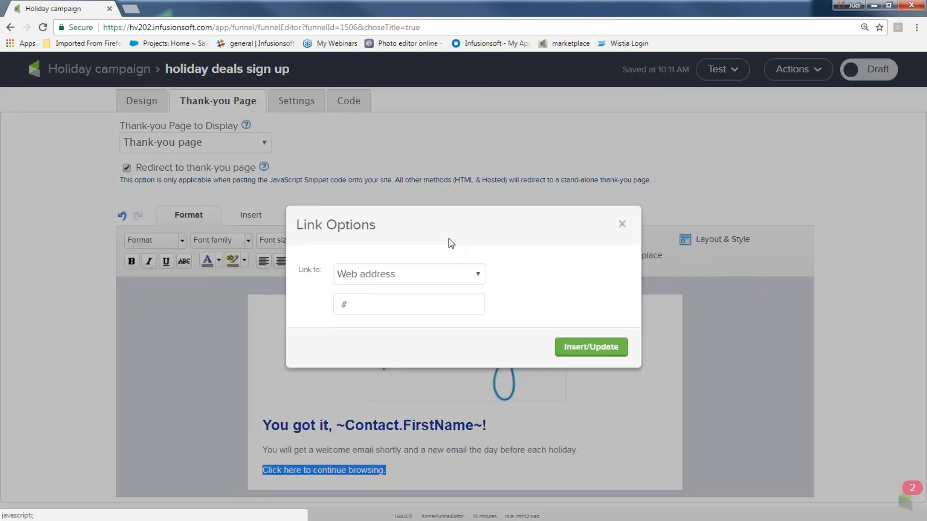
double_click(344, 305)
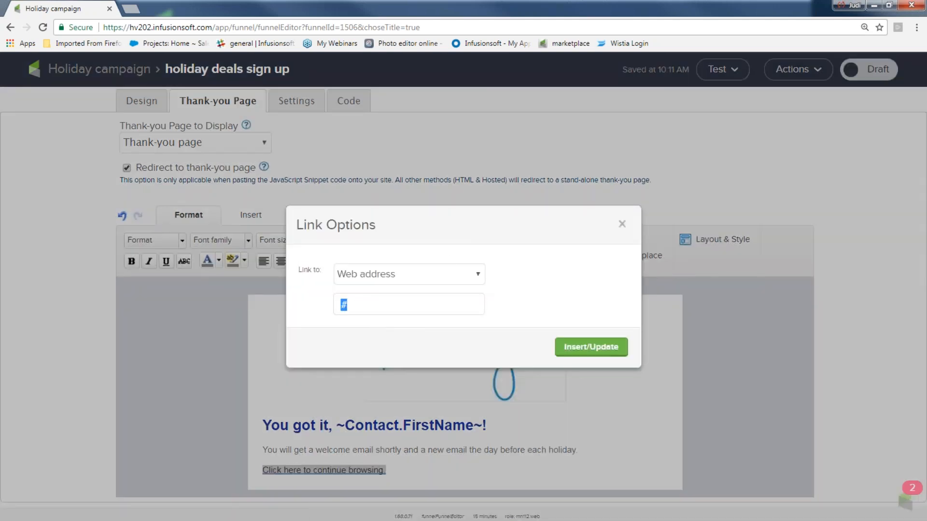
left_click(622, 223)
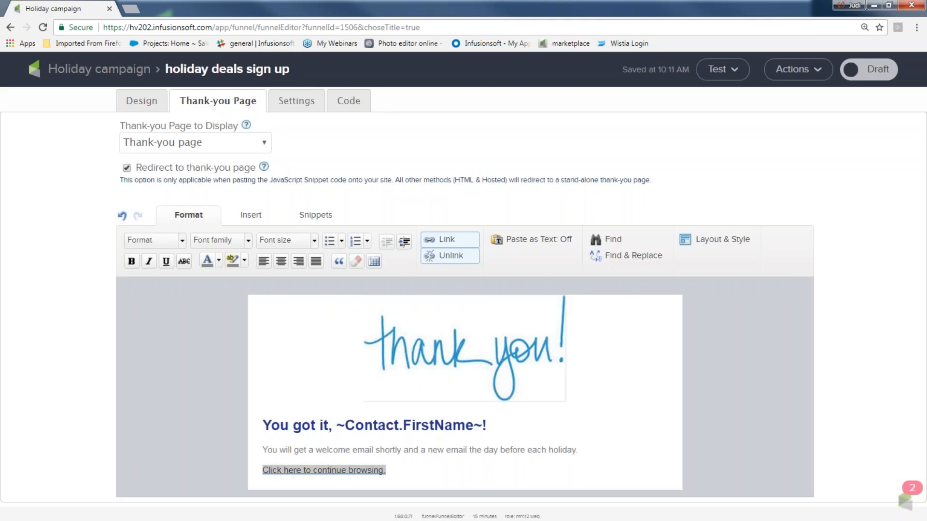
In the form's settings, enter "email address,email adress number 2" as the notification email recipients
left_click(296, 100)
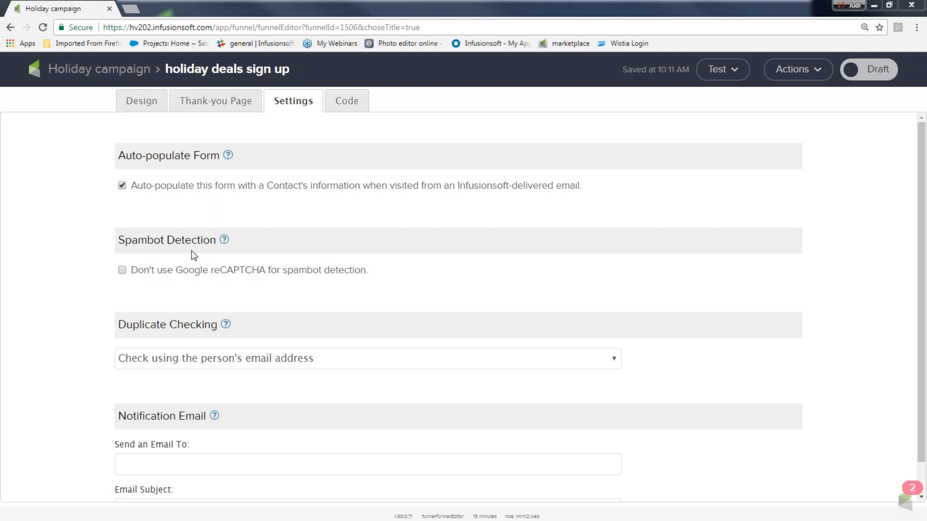
left_click(138, 465)
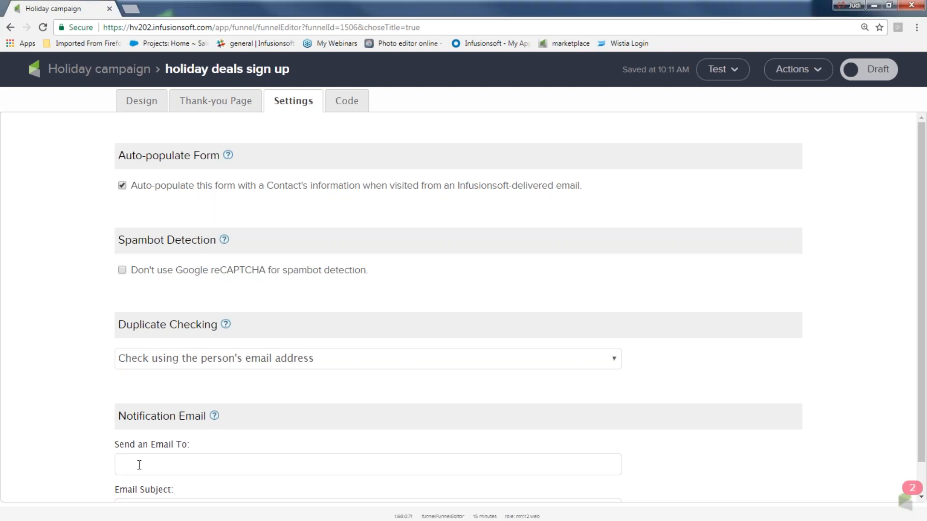
type("email address,email adress number 2")
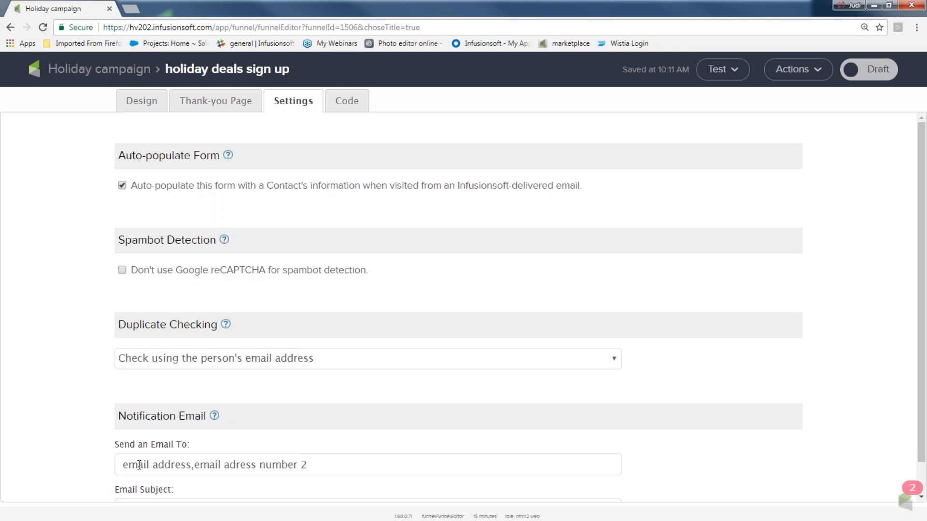
Append "for my holiday deals" to the notification email's subject
scroll(139, 465, "down", 2)
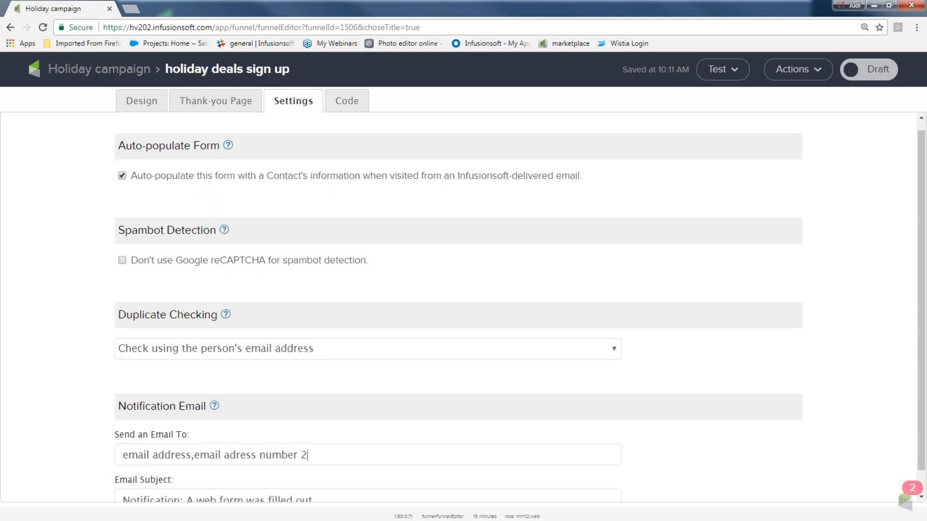
key("ctrl+minus")
key("ctrl+plus")
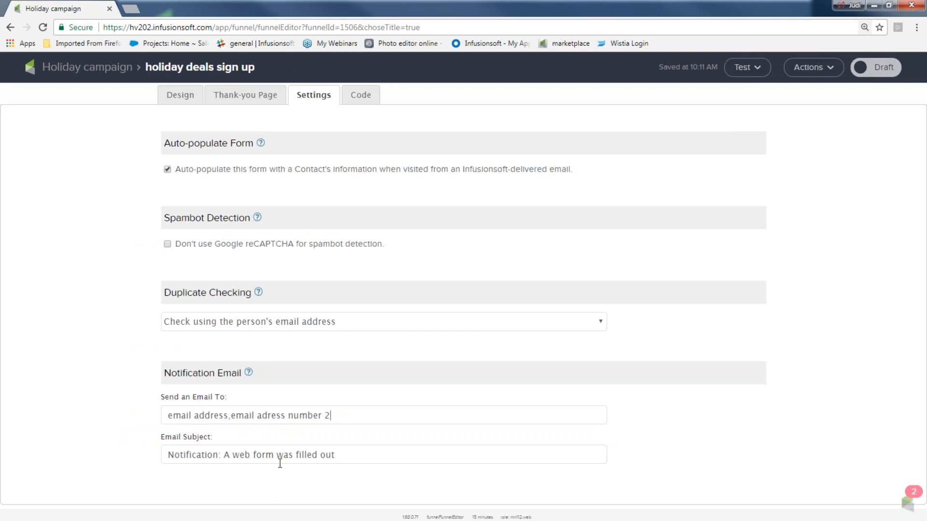
type("for my holiday")
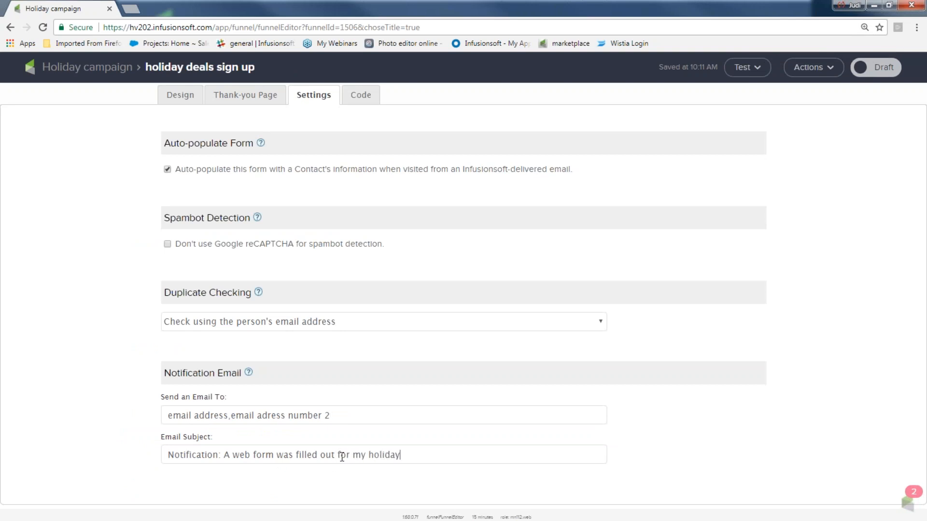
type(" deals")
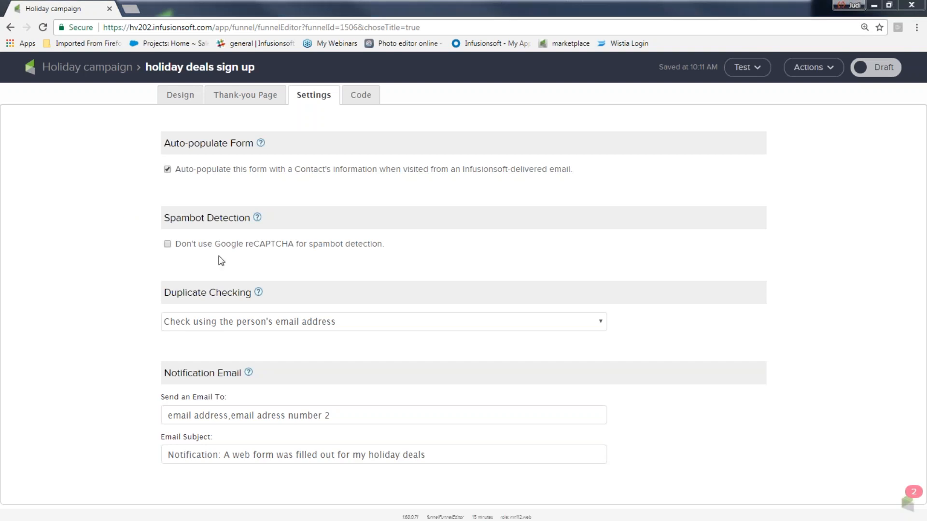
Clear the notification email recipients and enable "Don't use Google reCAPTCHA for spambot detection."
left_click_drag(348, 416, 85, 415)
key("BackSpace")
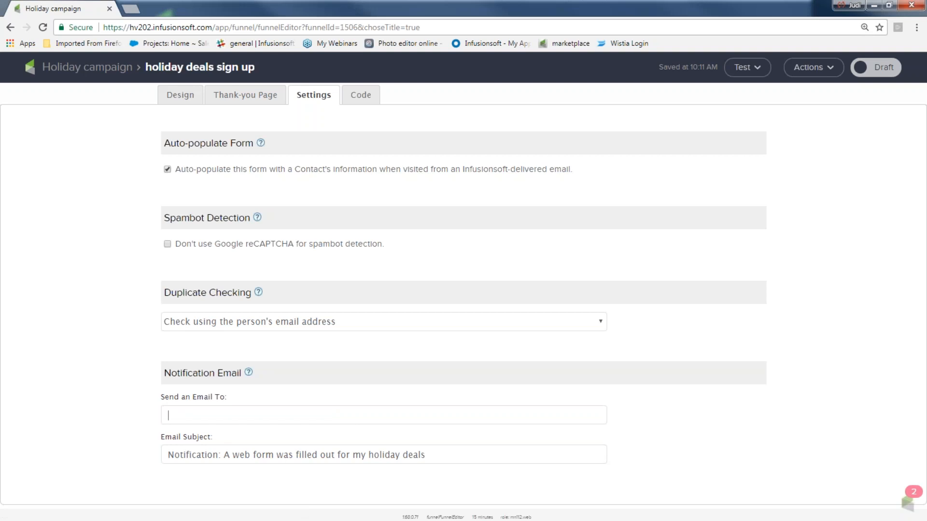
left_click_drag(170, 217, 246, 219)
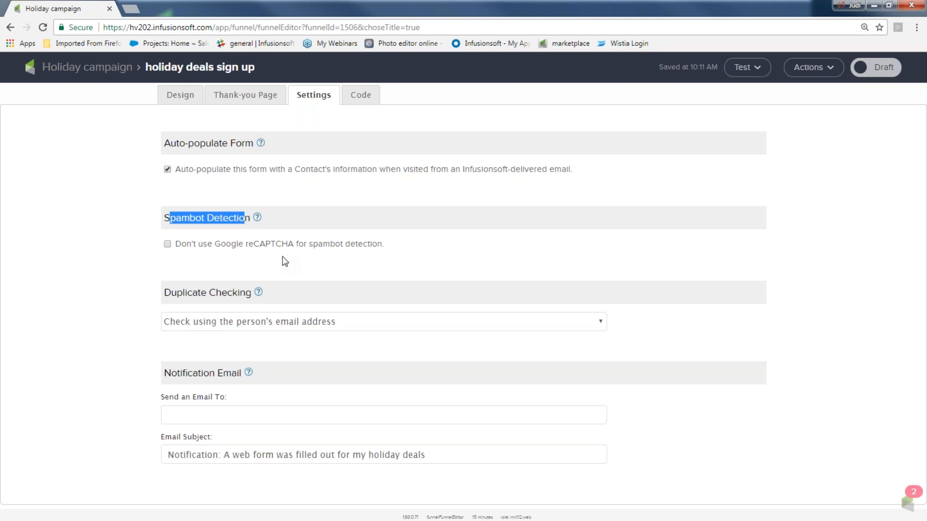
left_click(167, 244)
left_click(144, 281)
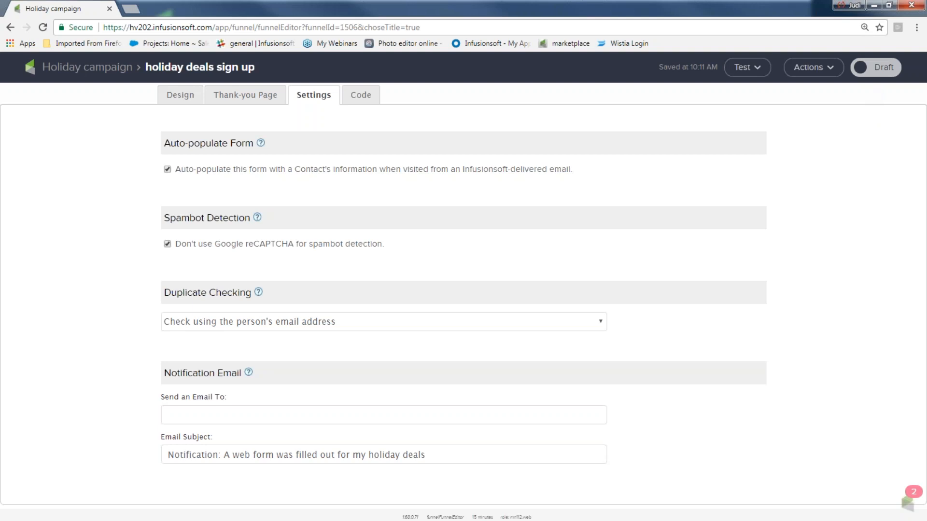
Mark the holiday deals sign up form as Ready and return to the Holiday campaign canvas
left_click(876, 68)
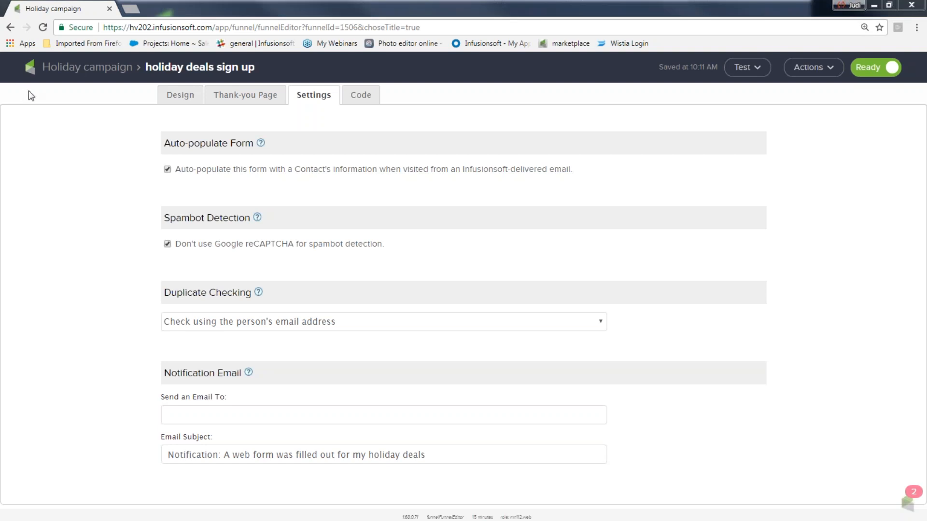
left_click(94, 70)
left_click_drag(229, 182, 315, 288)
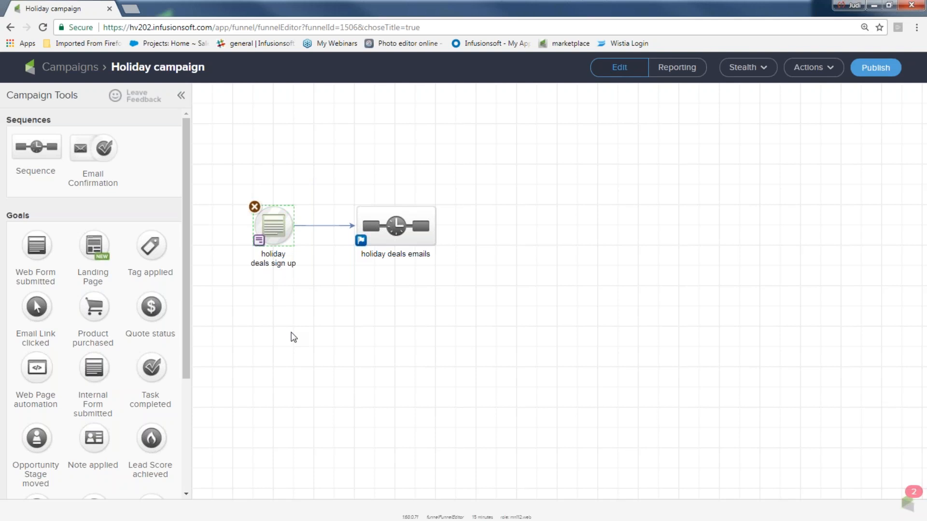
Reopen the holiday deals sign up form and examine its code options: webmaster email, Javascript Snippet and HTML Code
double_click(274, 225)
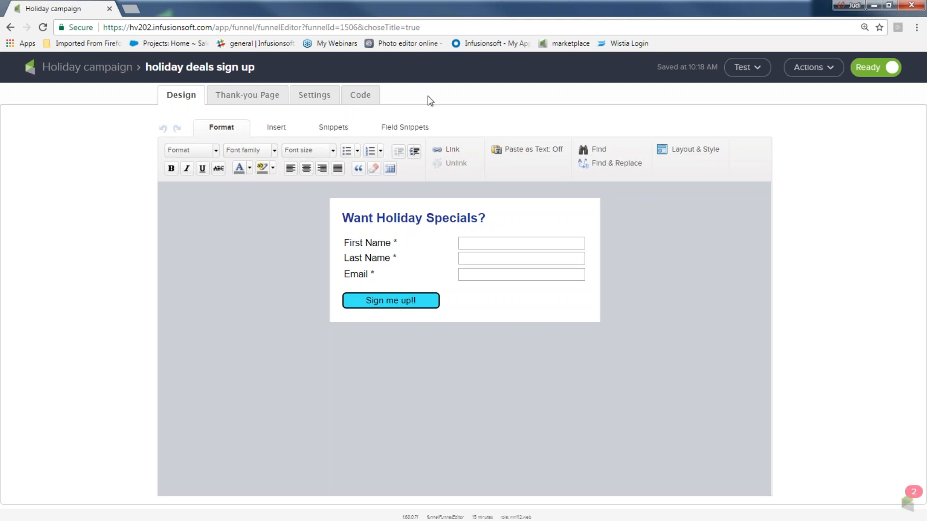
left_click(356, 99)
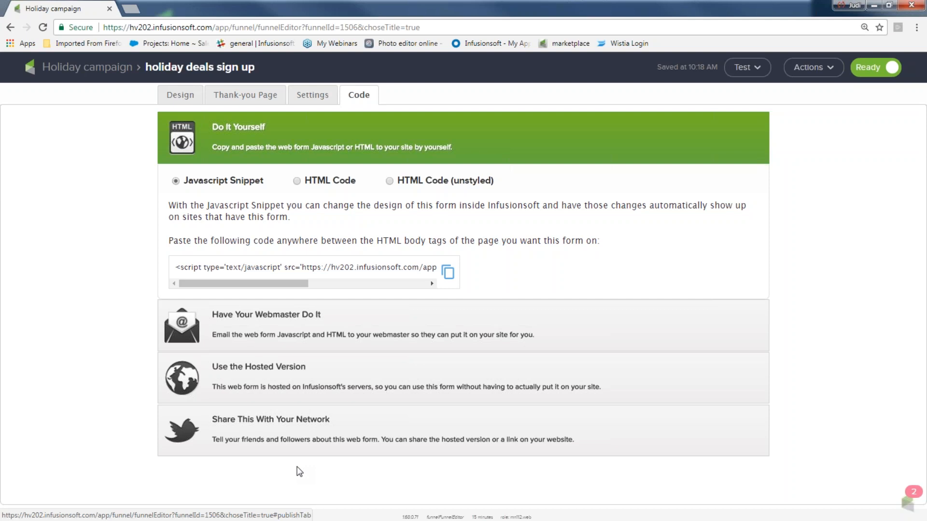
left_click(261, 317)
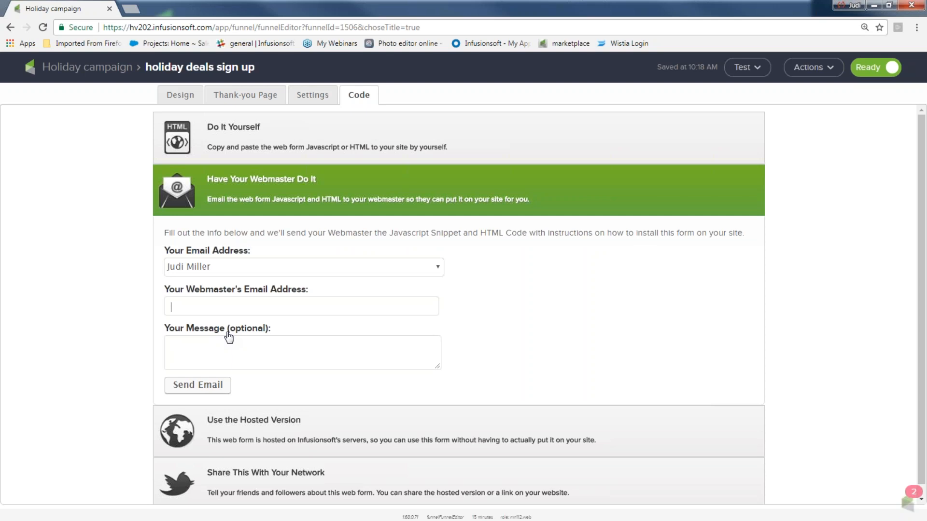
left_click(239, 128)
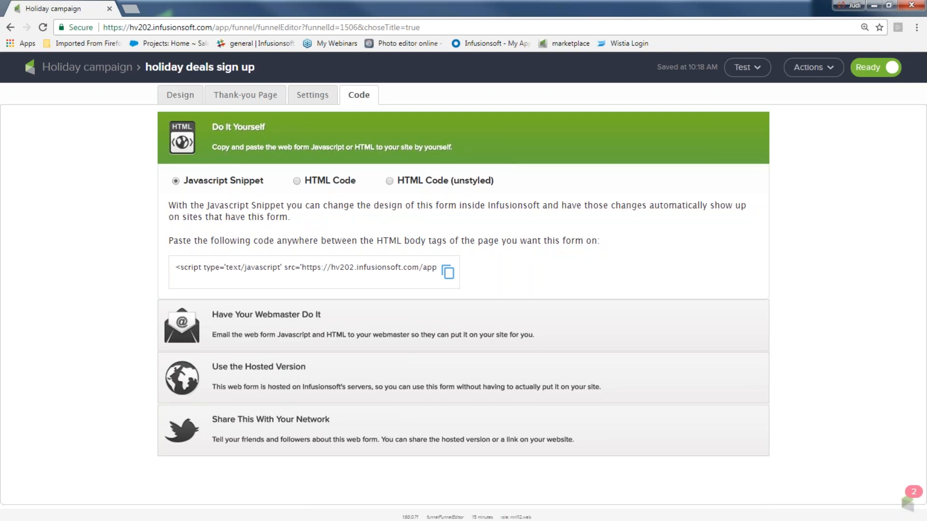
left_click(295, 185)
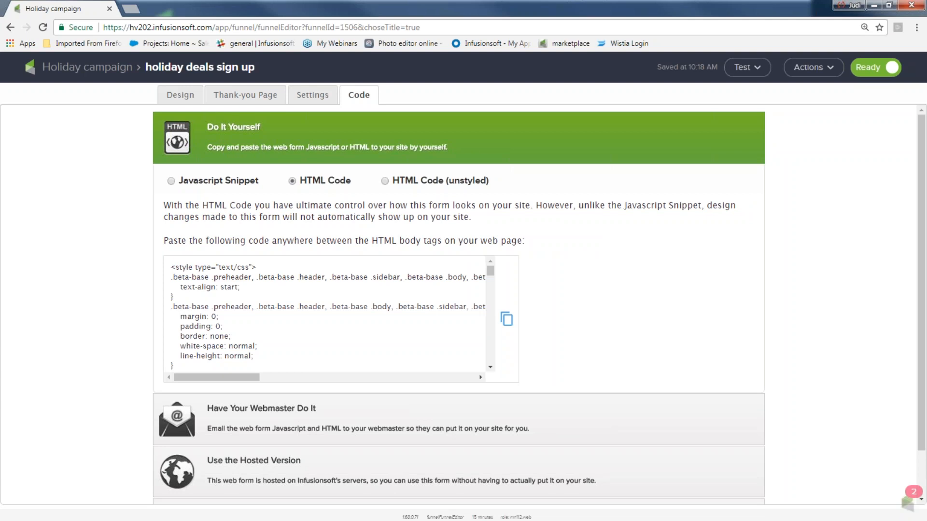
left_click_drag(259, 181, 177, 180)
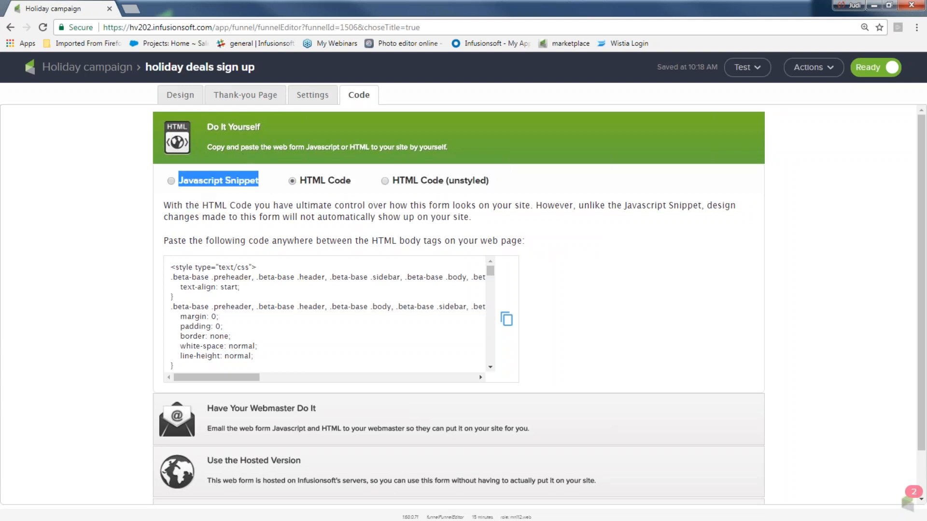
left_click_drag(351, 184, 298, 184)
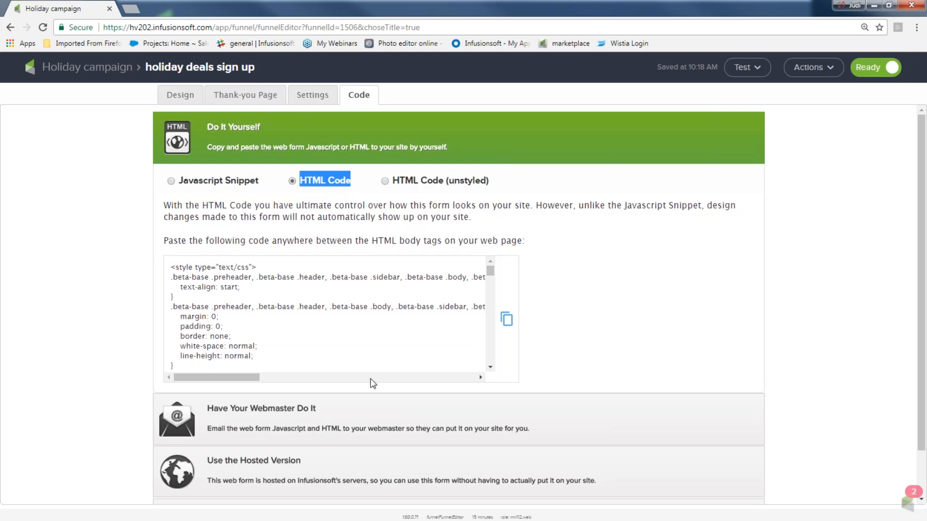
Copy the visible portion of the form's HTML code, and switch the code option back to Javascript Snippet
left_click_drag(320, 360, 170, 266)
right_click(207, 282)
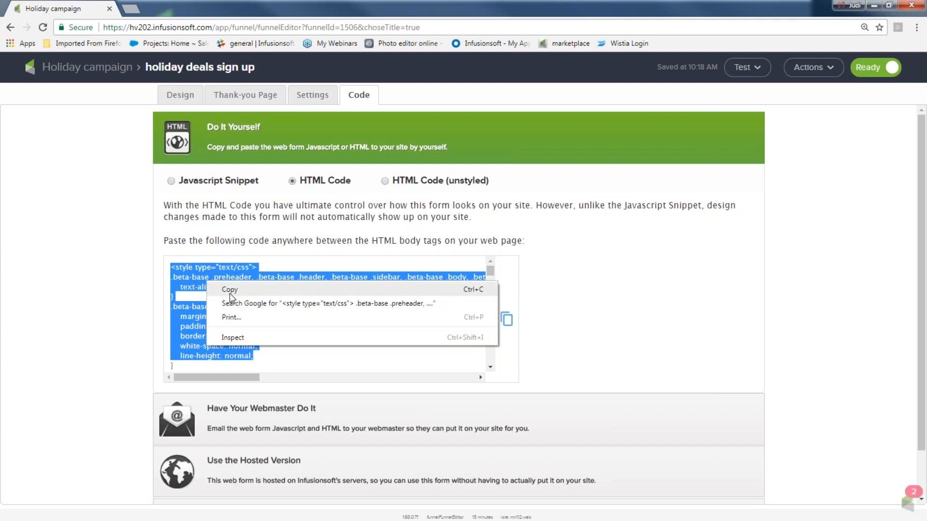
left_click(230, 289)
left_click(98, 315)
scroll(99, 316, "down", 1)
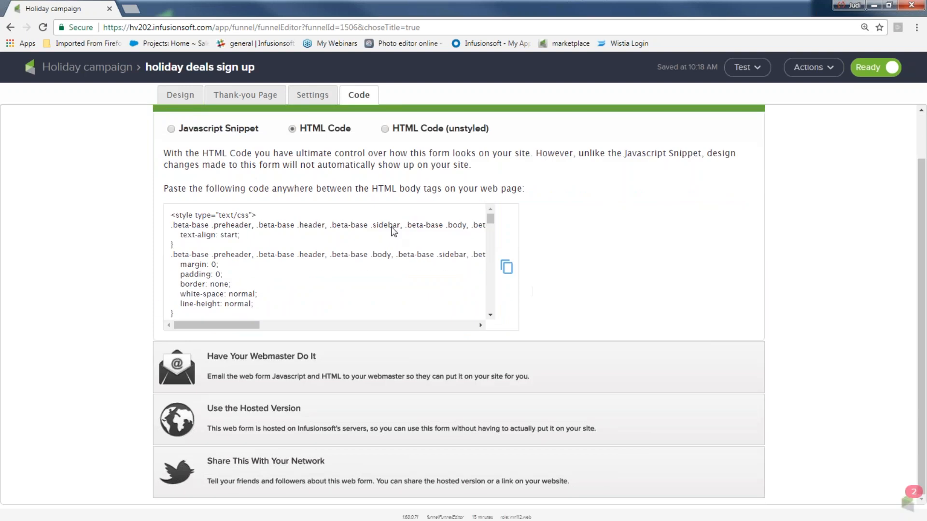
left_click(170, 129)
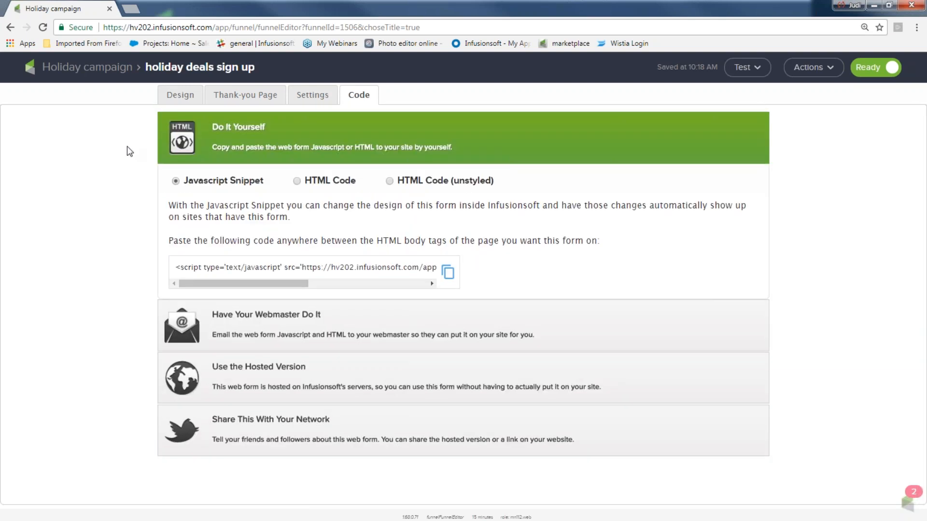
In the form's hosted version options, change the ending of the Pretty URL to "getmyholidaydealsnow" and save it
left_click(248, 371)
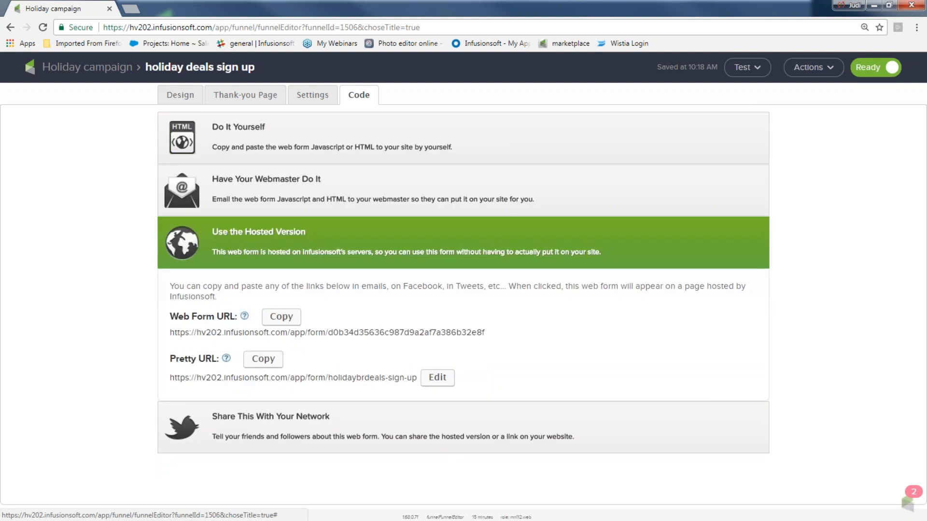
left_click_drag(169, 385, 432, 382)
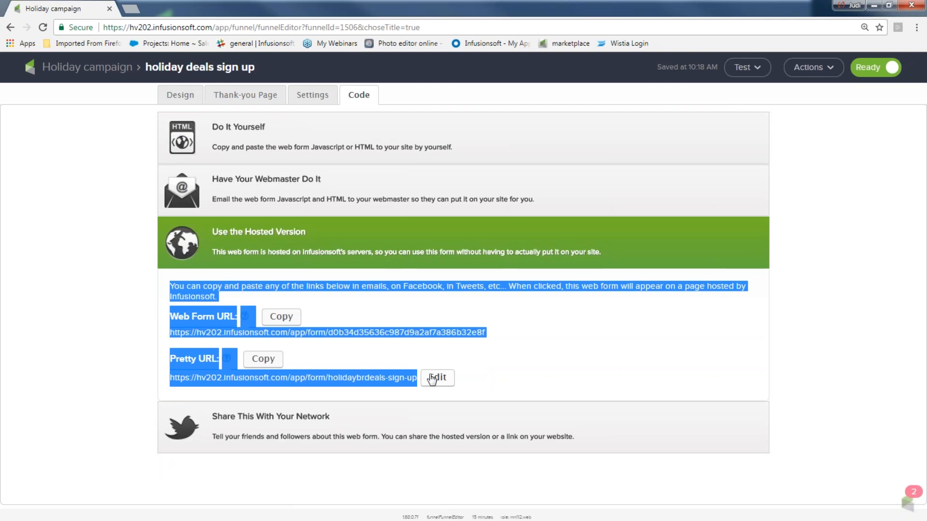
left_click(539, 354)
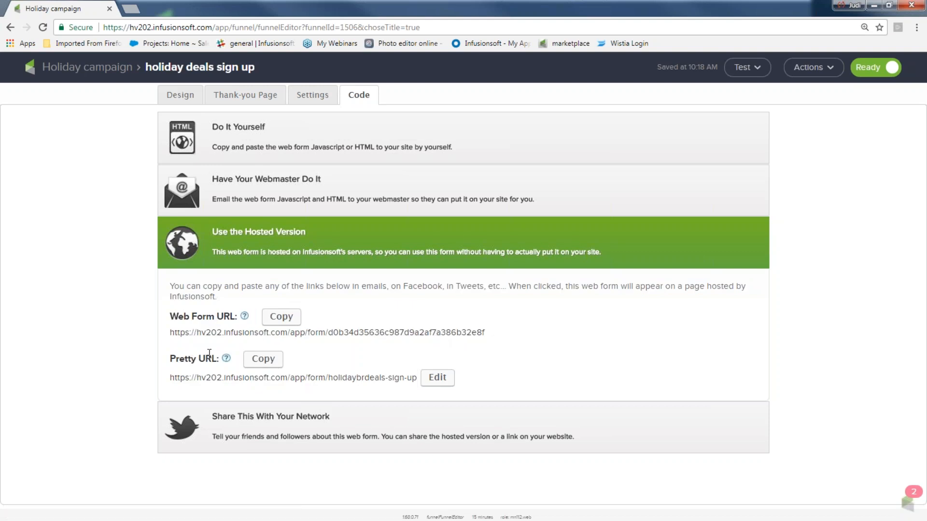
left_click(434, 377)
left_click_drag(447, 380, 236, 372)
type("getmy")
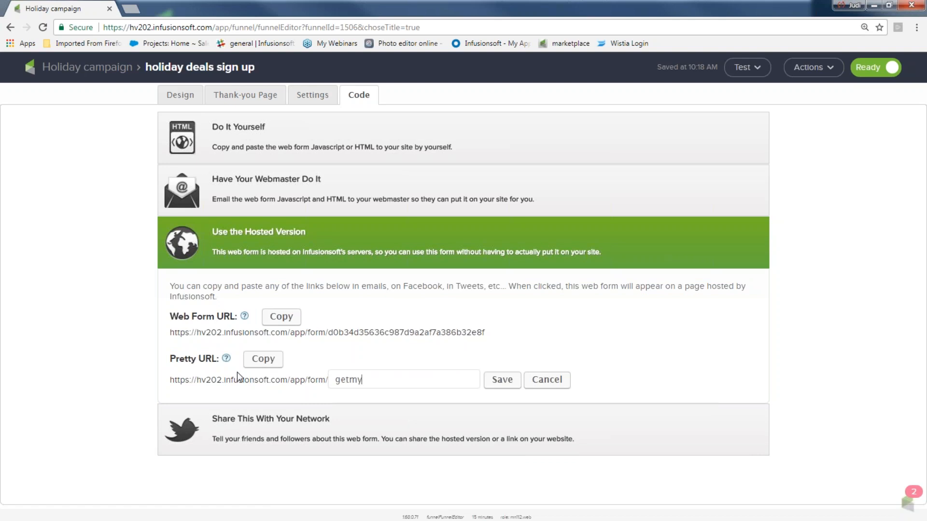
type("holidaydealsnow")
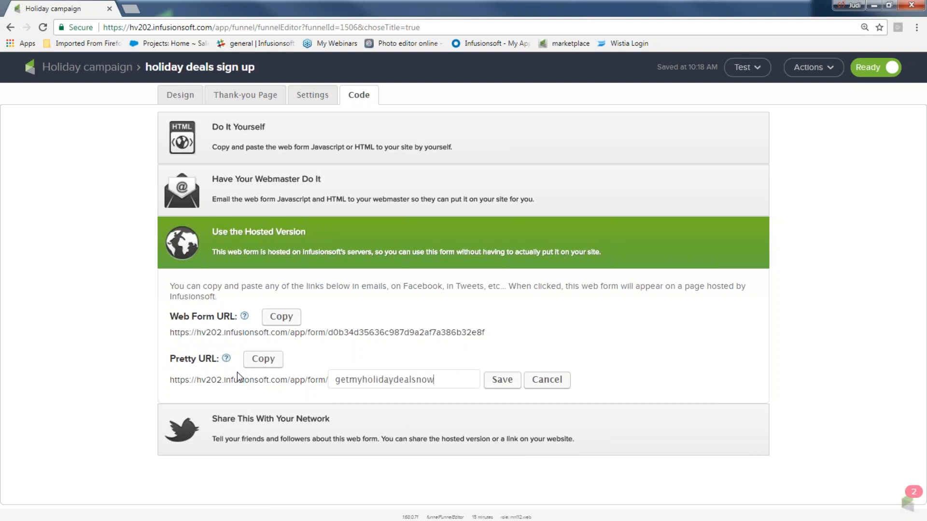
left_click(513, 382)
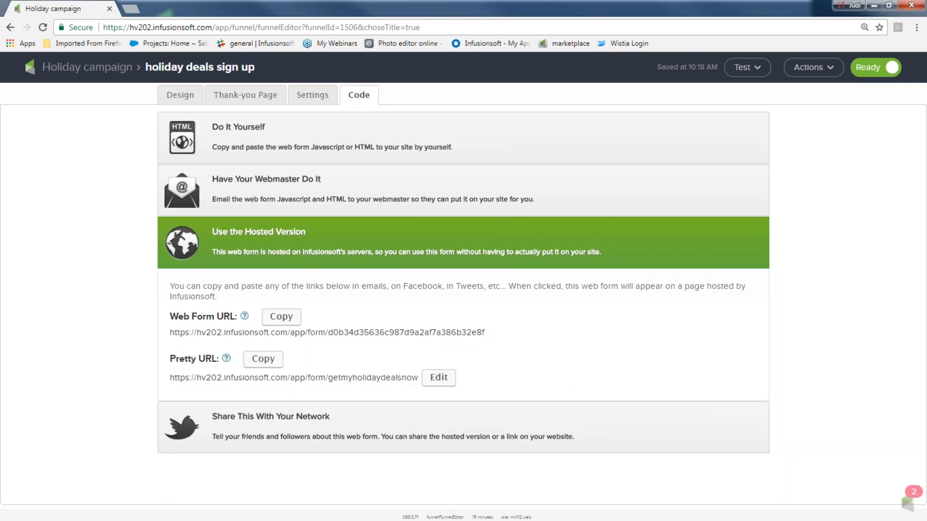
Examine the options for sharing the form with social networks, toggling Twitter on and off, and return to the campaign canvas
left_click(320, 420)
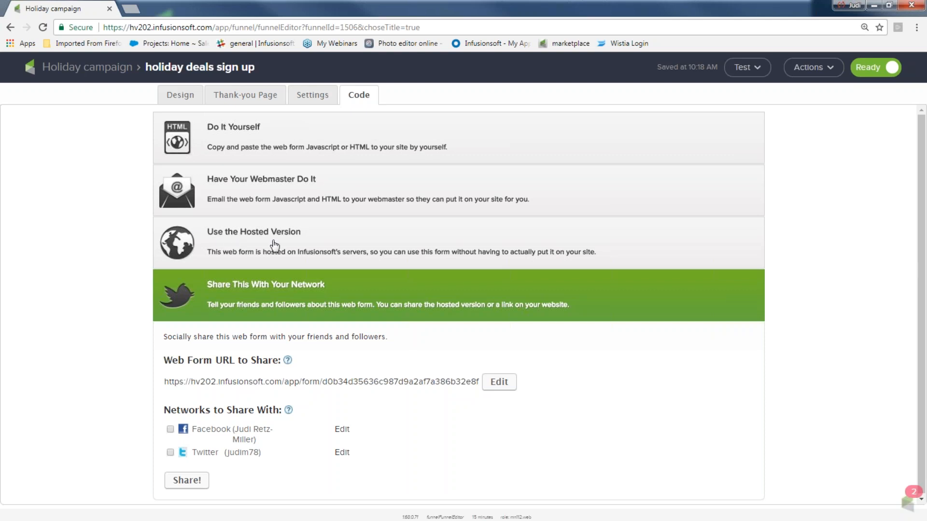
left_click(169, 453)
left_click(170, 453)
left_click(110, 70)
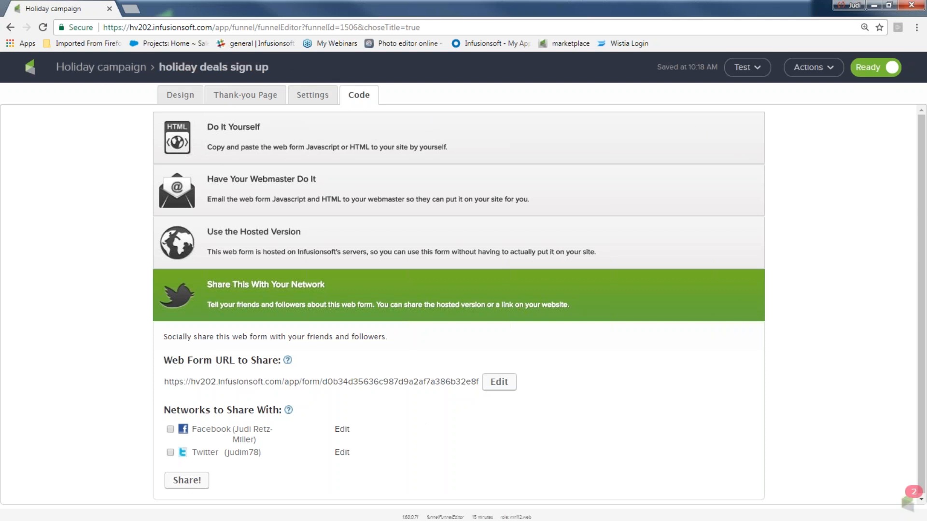
Open the holiday deals emails sequence and add an Apply/Remove Tag step connected after Start
left_click_drag(230, 183, 320, 278)
left_click_drag(330, 186, 481, 285)
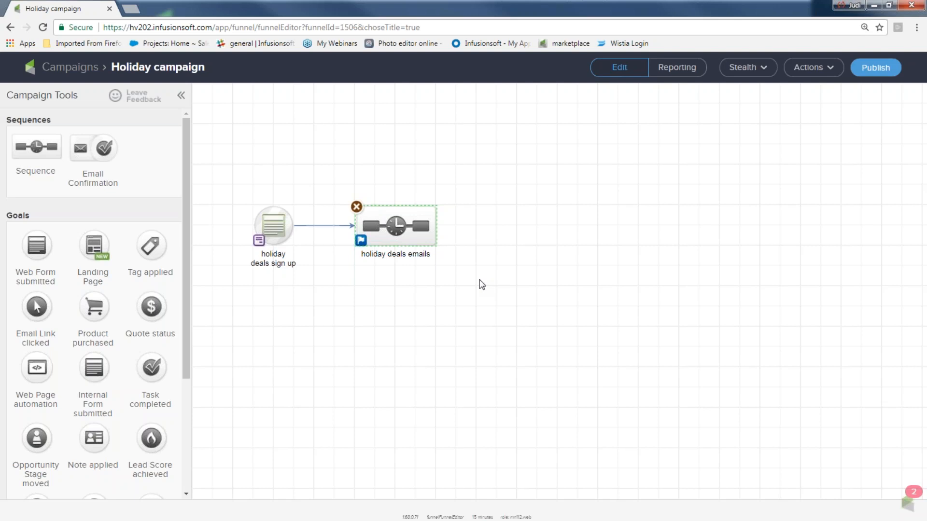
double_click(394, 229)
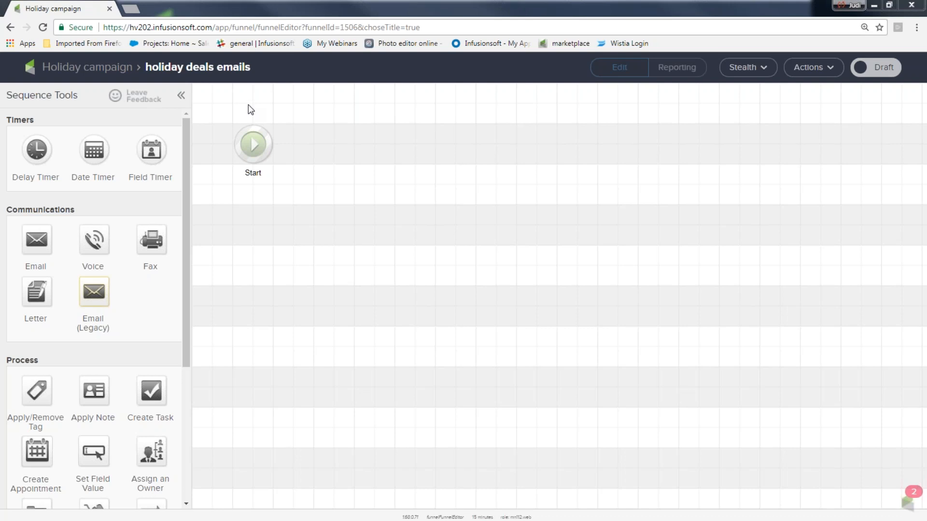
left_click_drag(29, 394, 329, 130)
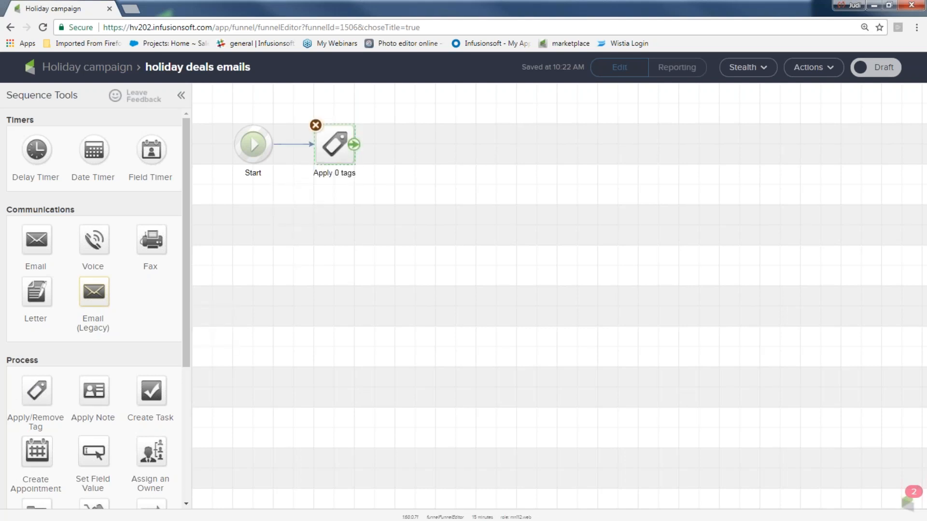
Configure the tag step to apply a newly created tag "Holiday deals opt in" without a category, and save it
double_click(334, 144)
left_click(407, 289)
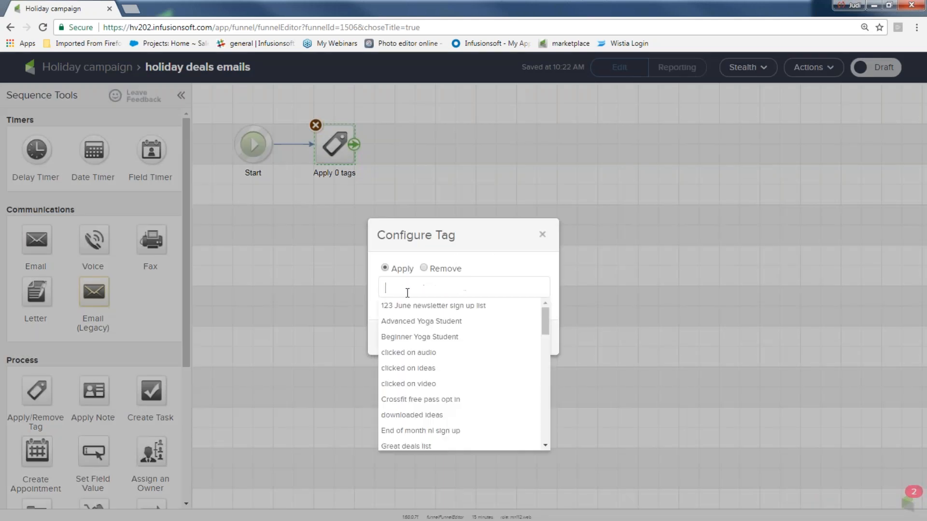
type("Holiday")
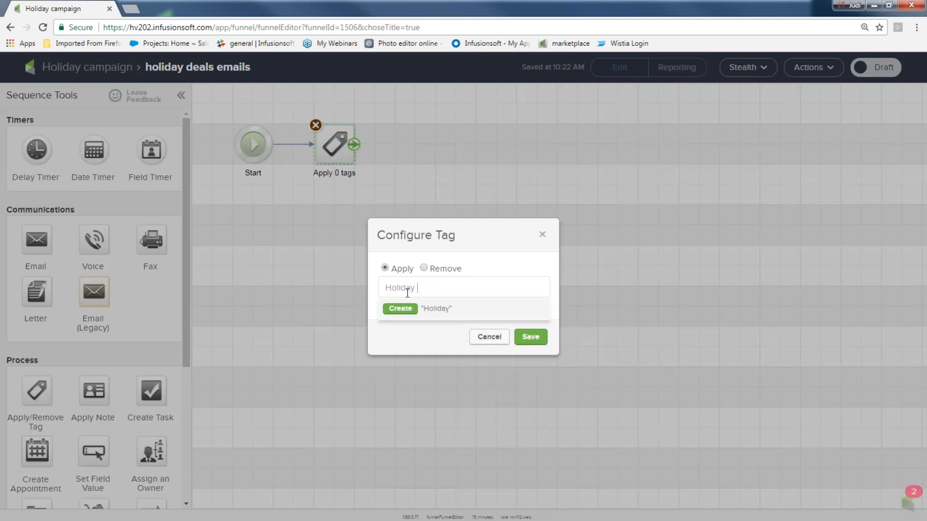
type(" deals opt in")
left_click(406, 311)
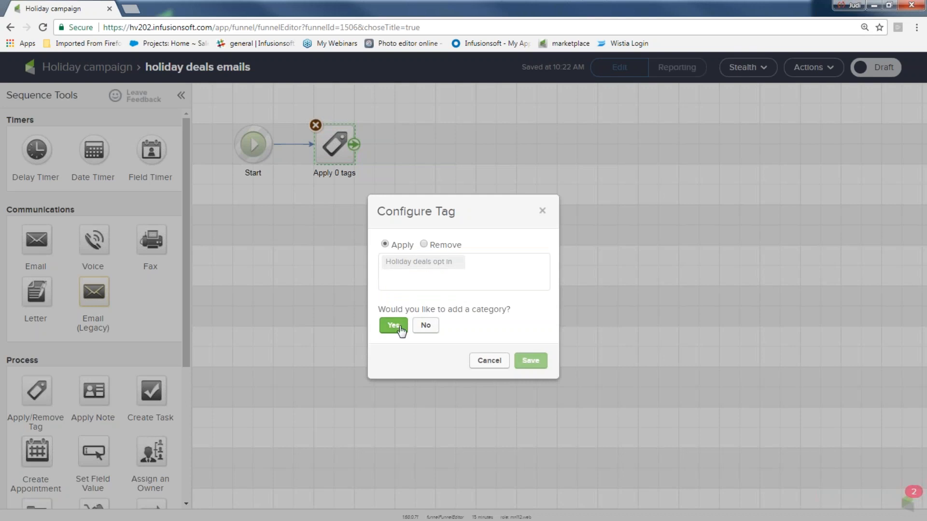
left_click(425, 326)
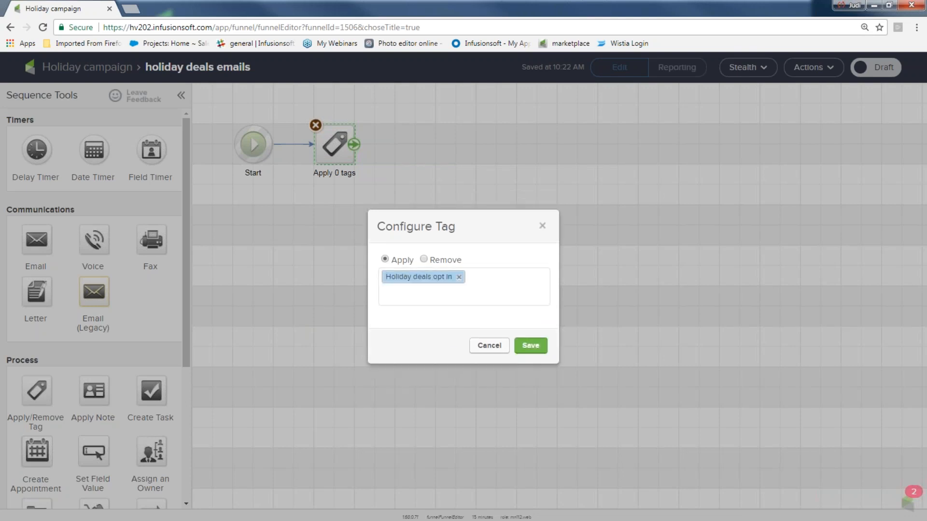
left_click(536, 352)
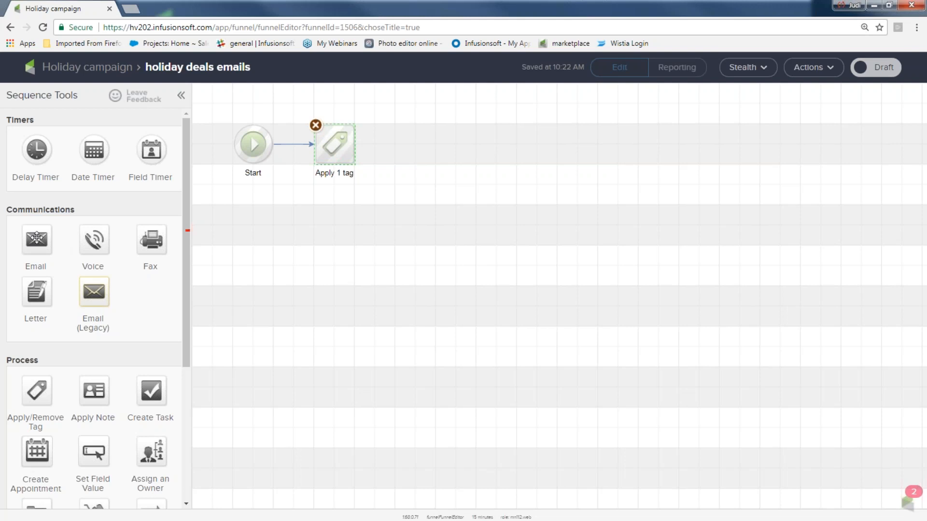
Add an Email step connected after the tag step and name it "welcome email"
left_click_drag(10, 206, 6, 209)
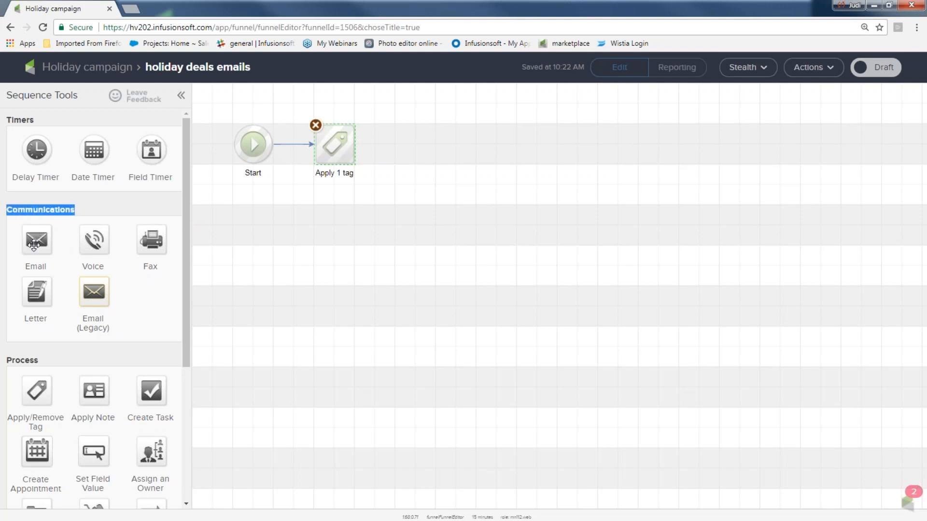
left_click_drag(35, 241, 432, 138)
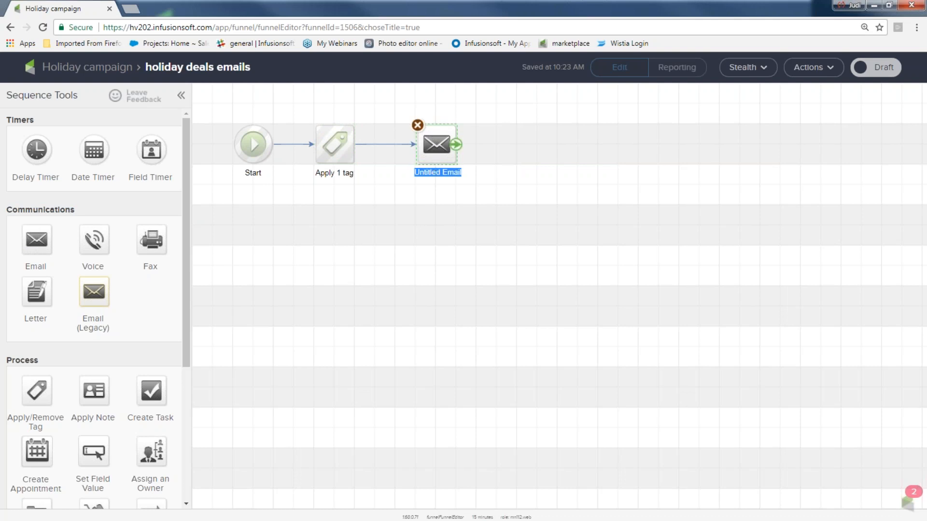
type("welcome email")
Open the welcome email and base it on the saved "August template"
double_click(434, 146)
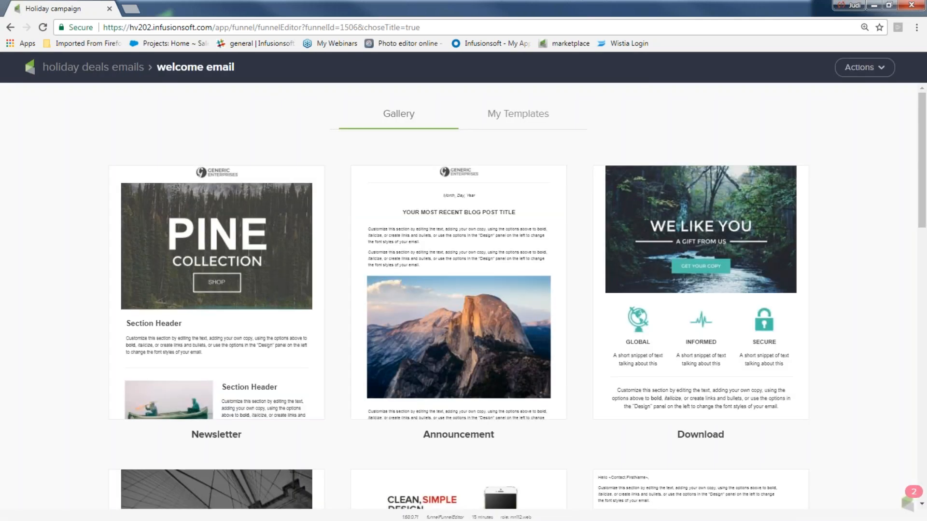
mouse_move(298, 350)
left_click(494, 117)
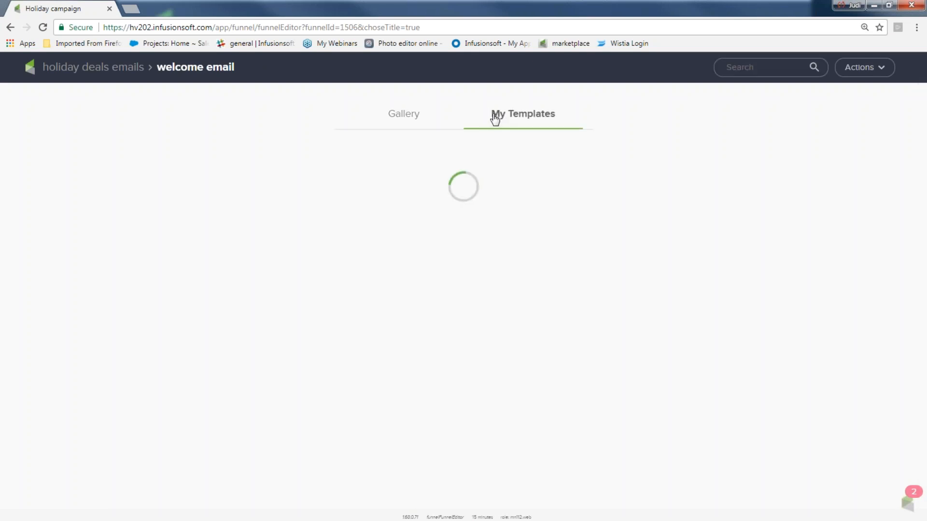
mouse_move(206, 242)
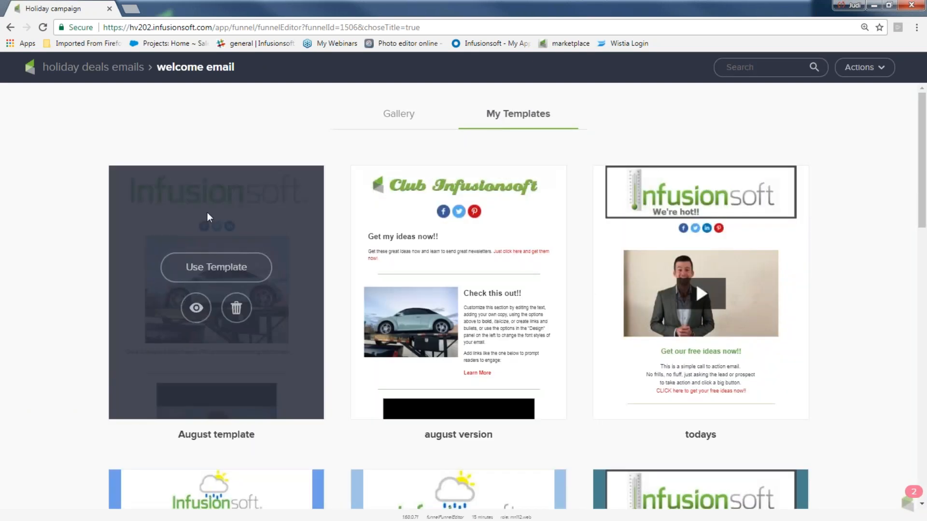
left_click(217, 269)
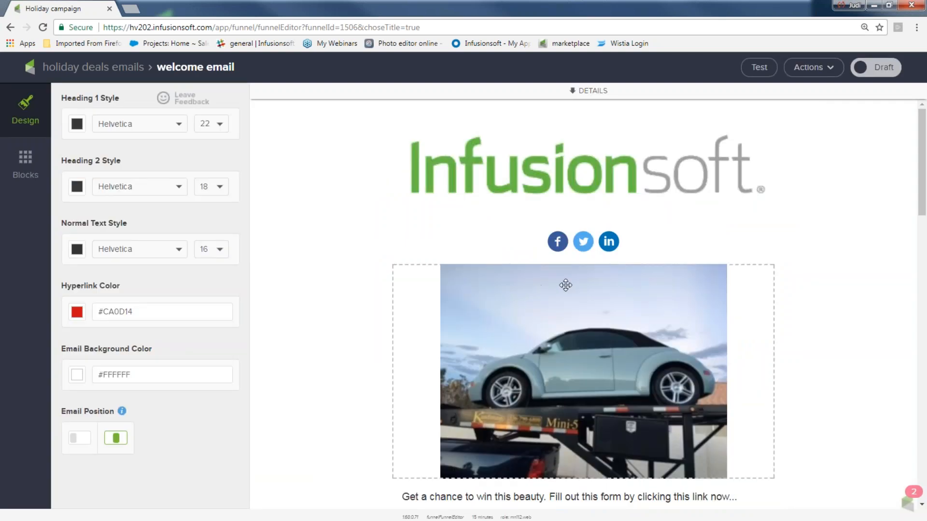
Delete the car image block and the video block from the welcome email
left_click(604, 291)
left_click(763, 253)
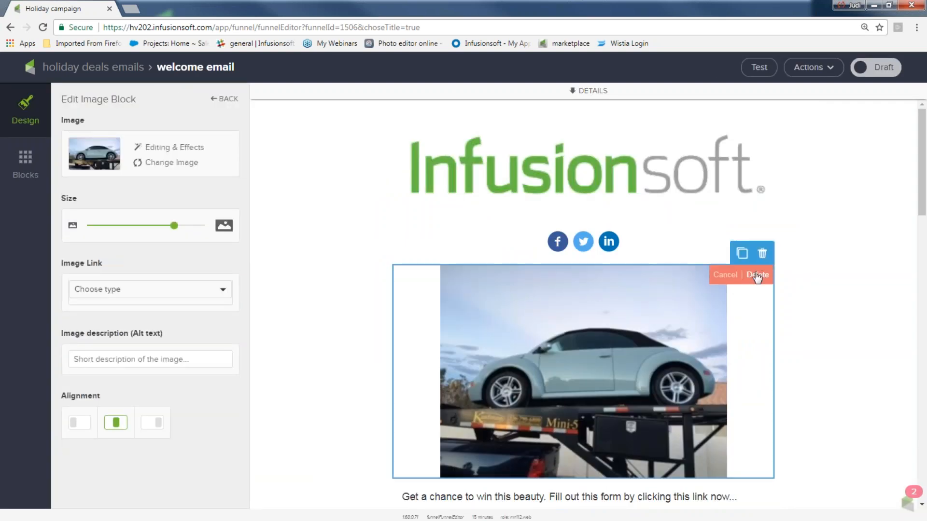
left_click(760, 274)
left_click(672, 387)
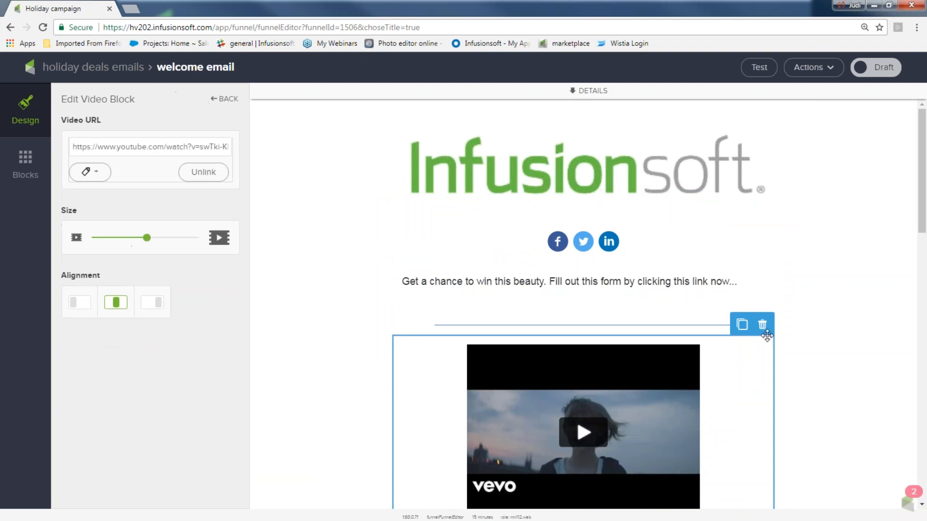
left_click(763, 324)
left_click(757, 345)
Delete the full-width placeholder text block below the divider in the welcome email
left_click(753, 347)
left_click(762, 324)
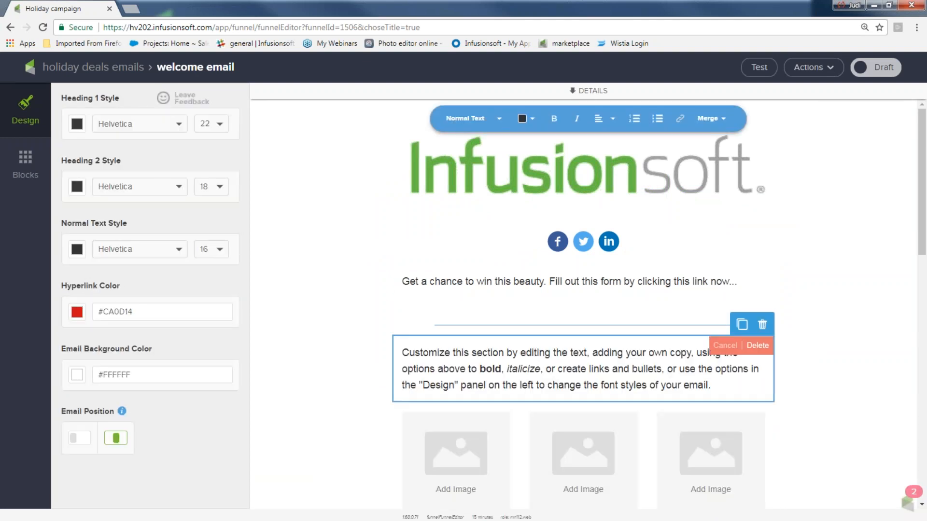
left_click(757, 345)
left_click(757, 364)
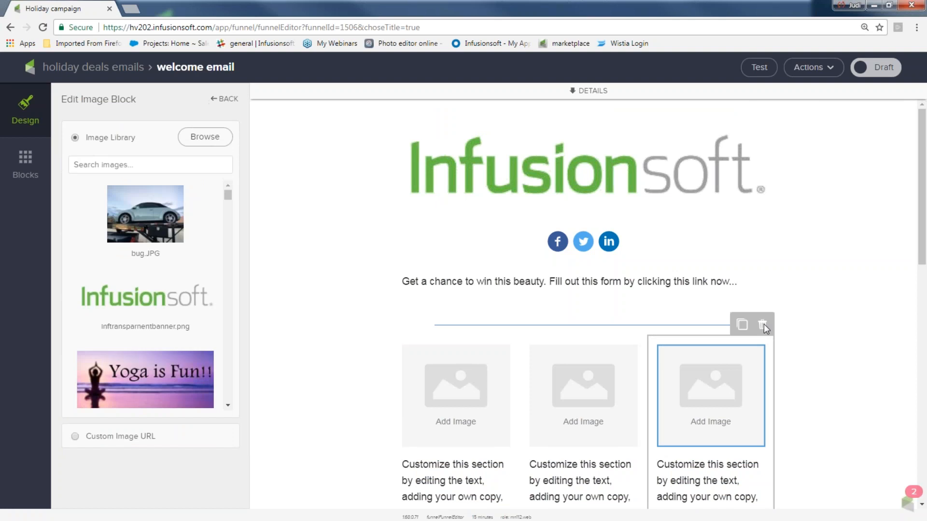
left_click(763, 325)
left_click(762, 324)
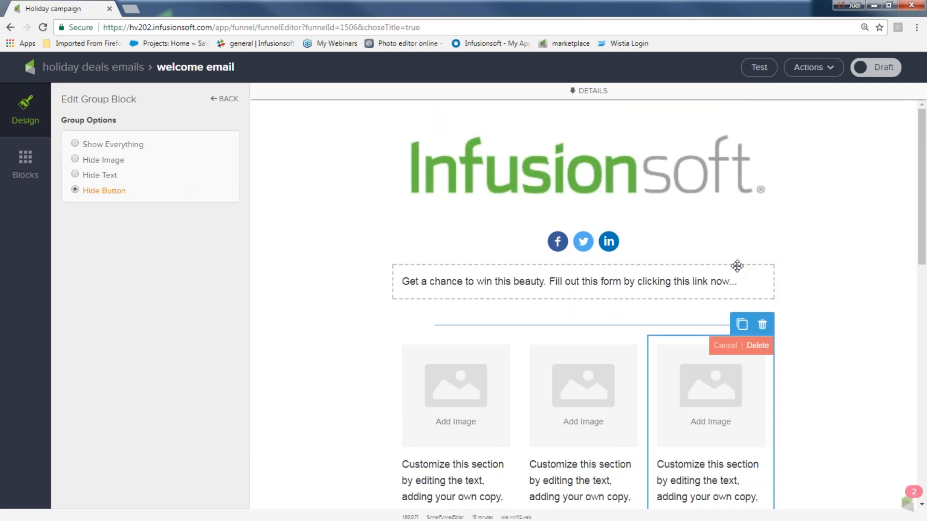
Replace the message about winning the car with "Thank you for signing up for our holiday deals.."
left_click_drag(731, 281, 402, 281)
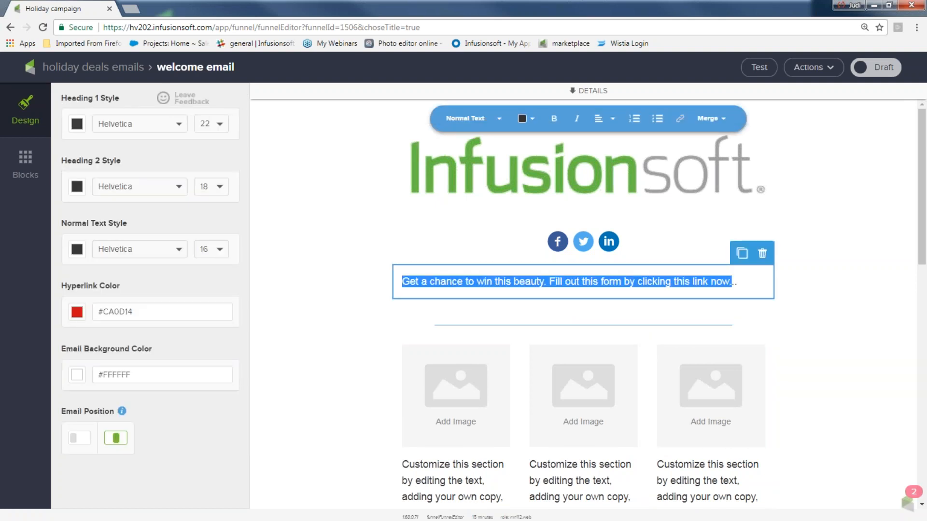
type("Thank you for signing up for our holiday dea")
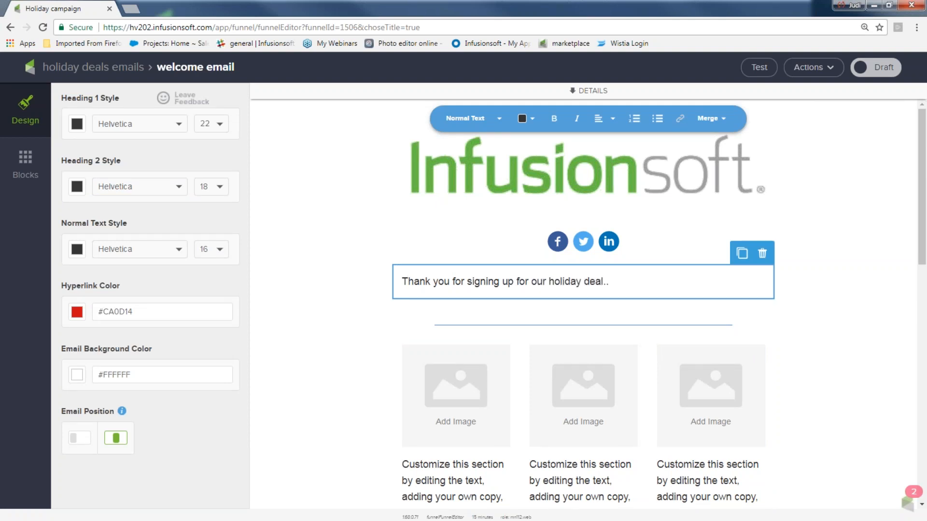
type("ls.")
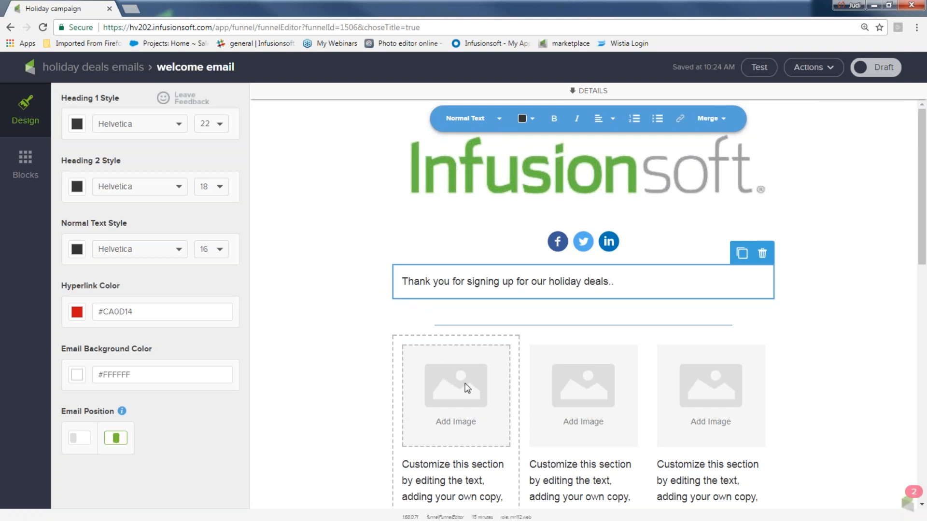
Mark the welcome email as Ready and return to the holiday deals emails sequence
left_click(466, 380)
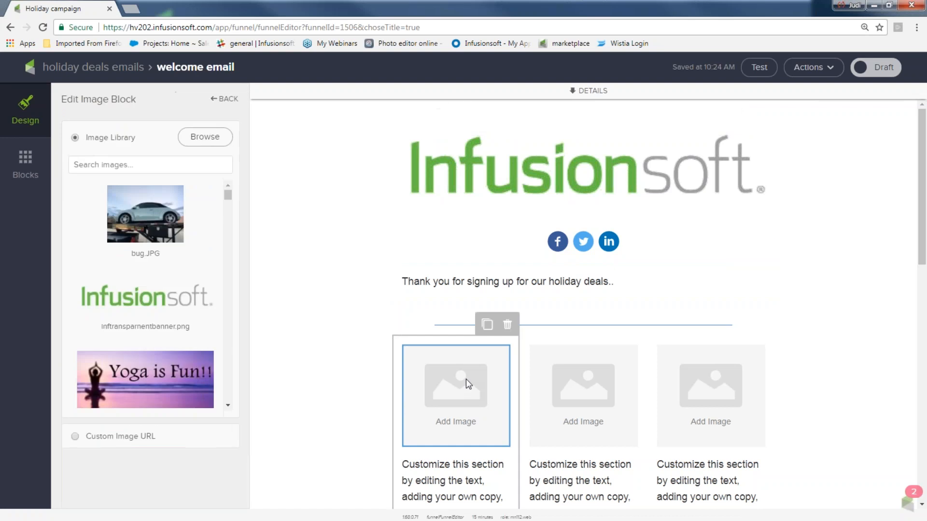
left_click(503, 404)
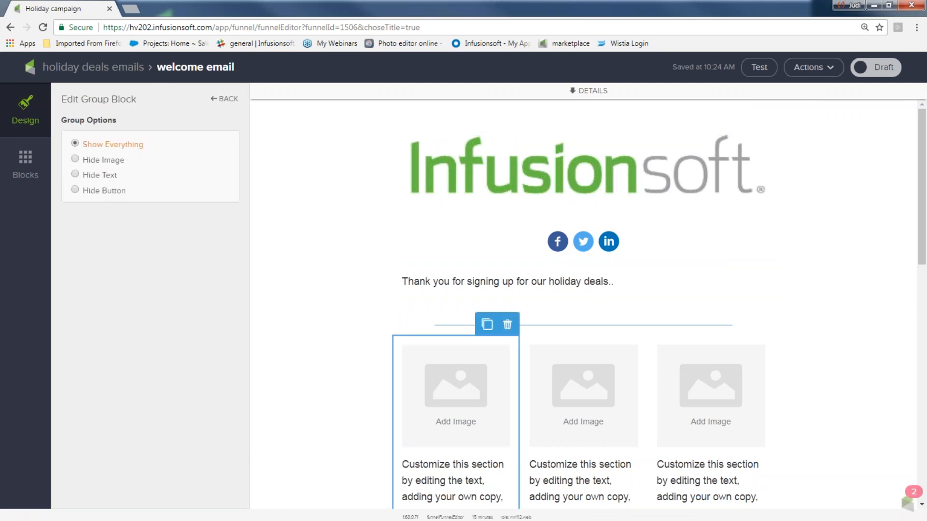
left_click(875, 68)
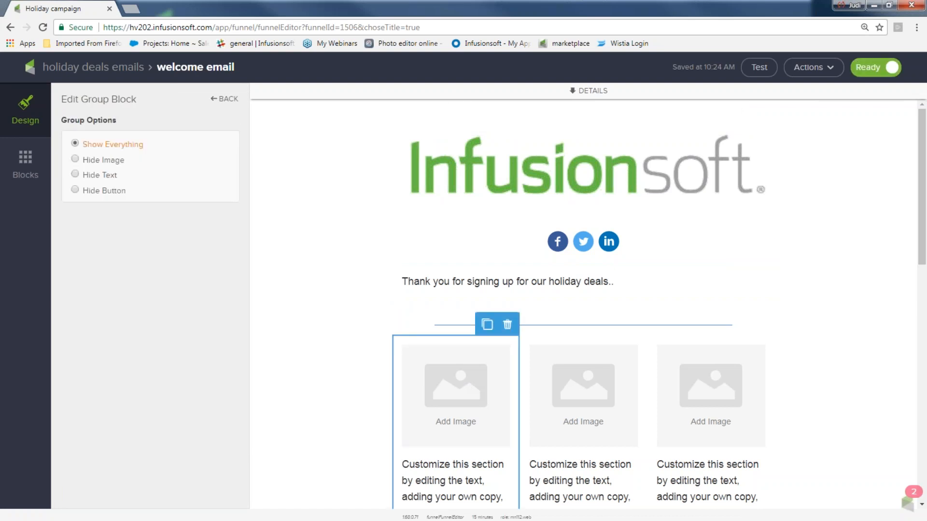
left_click(123, 68)
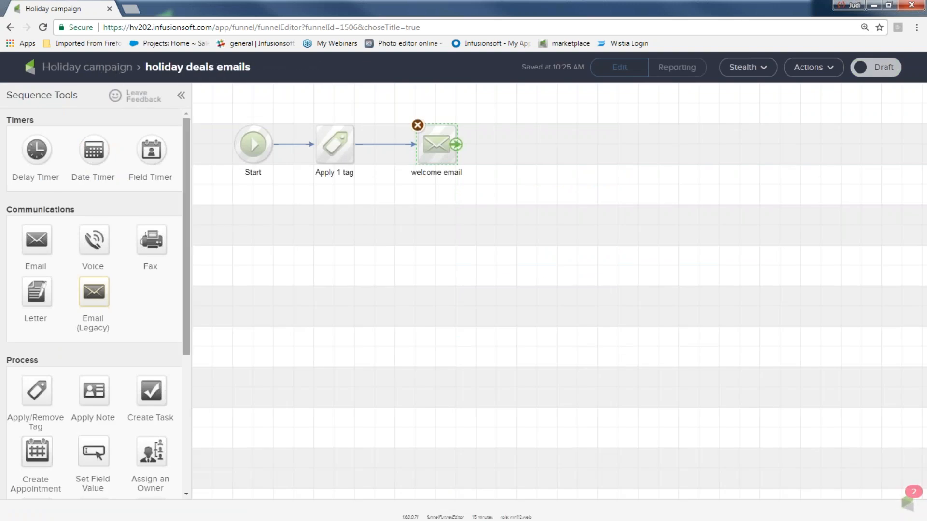
left_click_drag(382, 100, 481, 199)
left_click(413, 344)
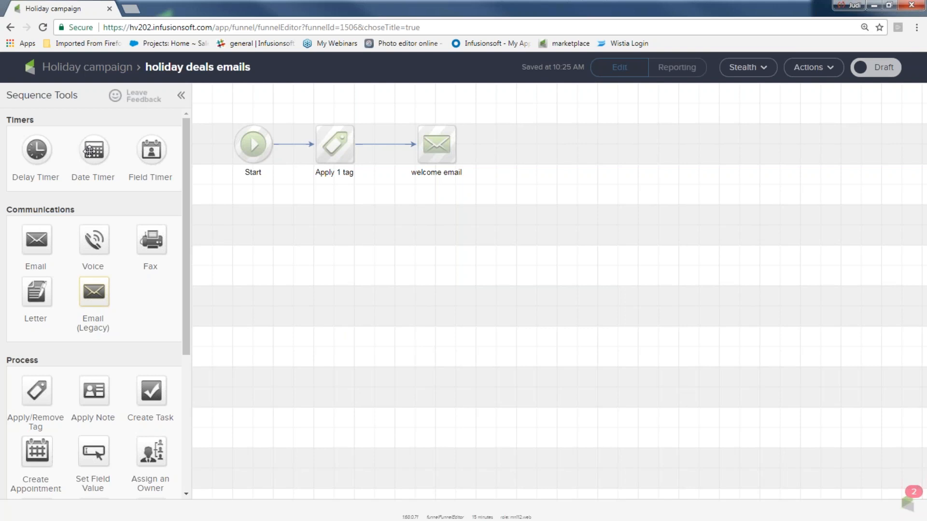
Add a Date Timer connected after the welcome email, set it to run on 9-3-2017, and save it
left_click_drag(90, 150, 528, 137)
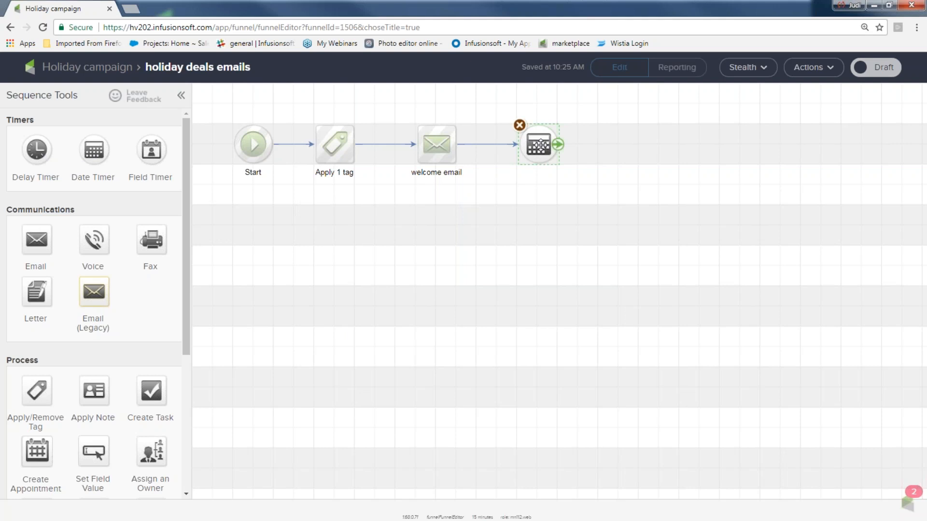
double_click(540, 142)
left_click(274, 271)
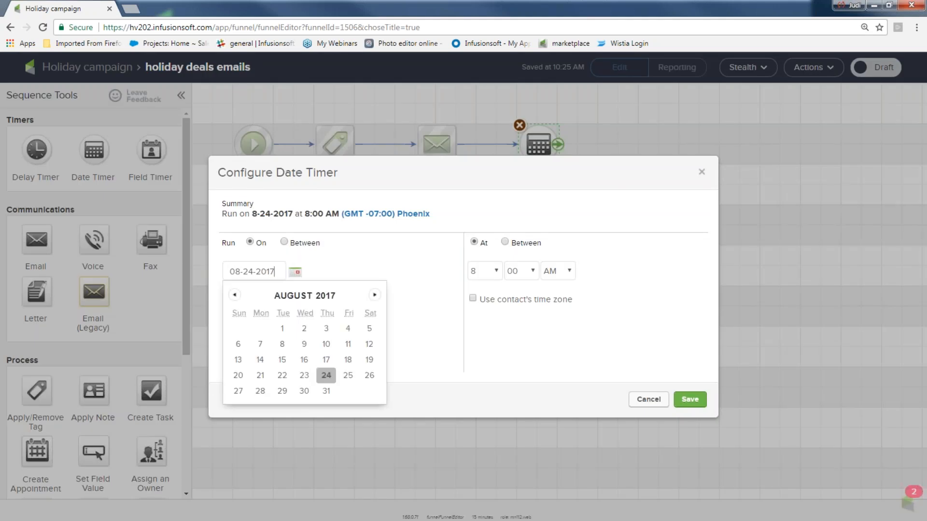
left_click(375, 295)
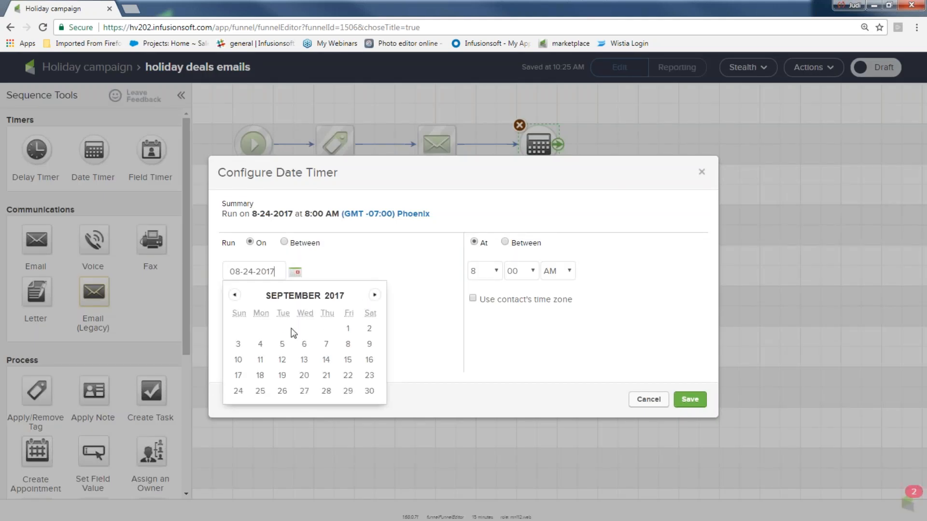
left_click(239, 344)
left_click(690, 399)
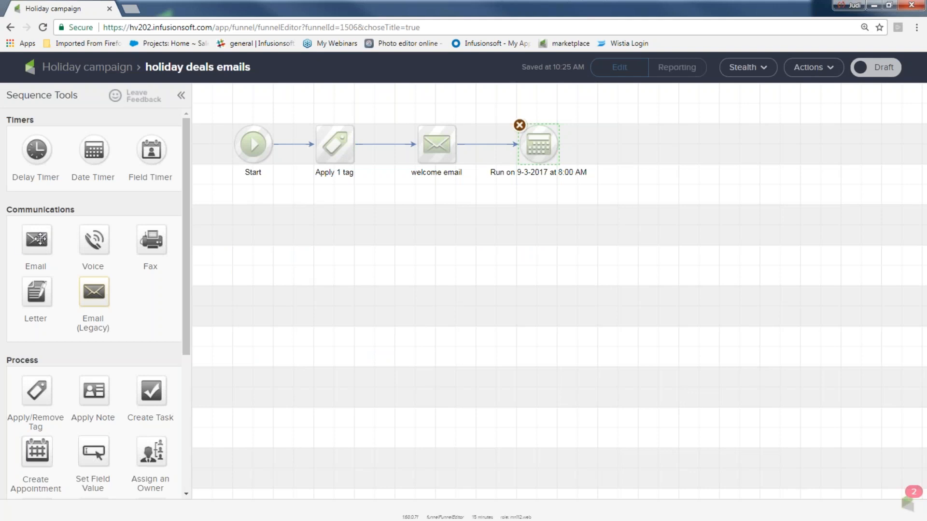
Duplicate the welcome email, place the copy after the date timer, and rename it "labor day deal"
left_click_drag(392, 101, 477, 203)
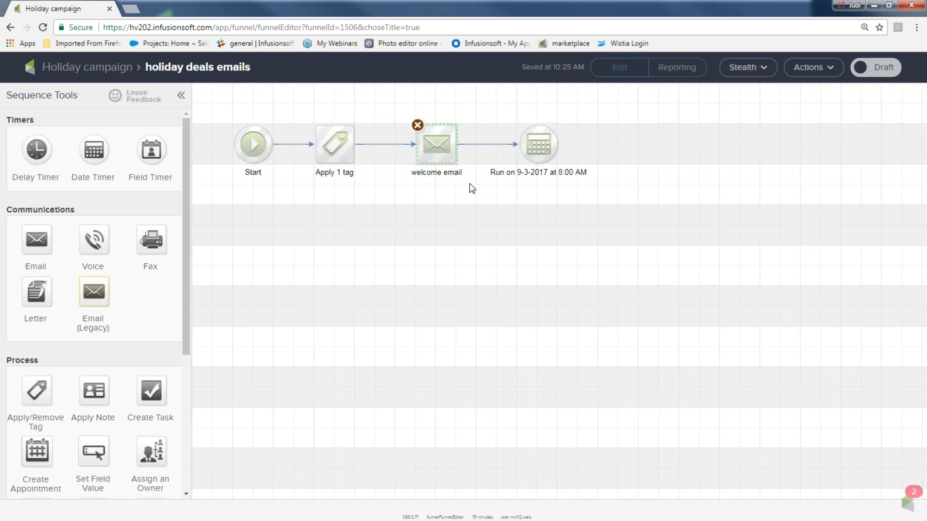
right_click(437, 143)
left_click(466, 154)
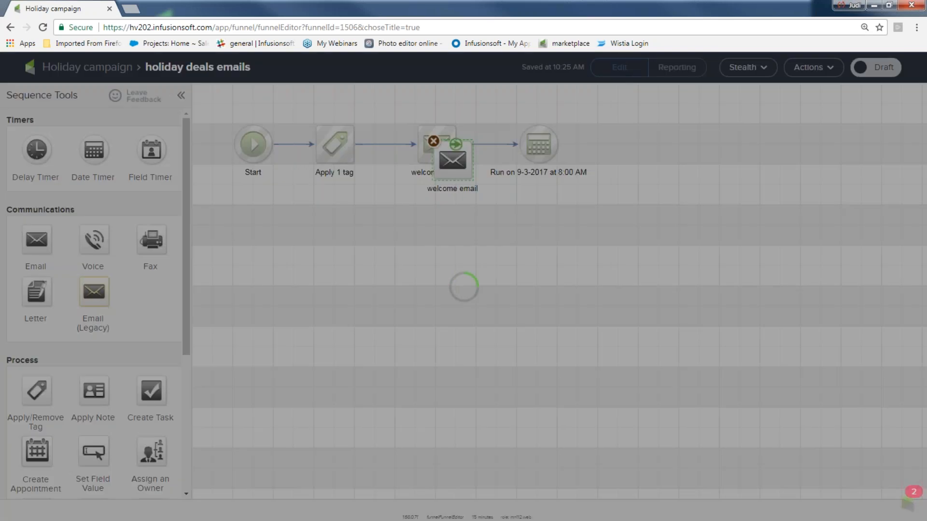
left_click_drag(454, 160, 642, 155)
double_click(641, 170)
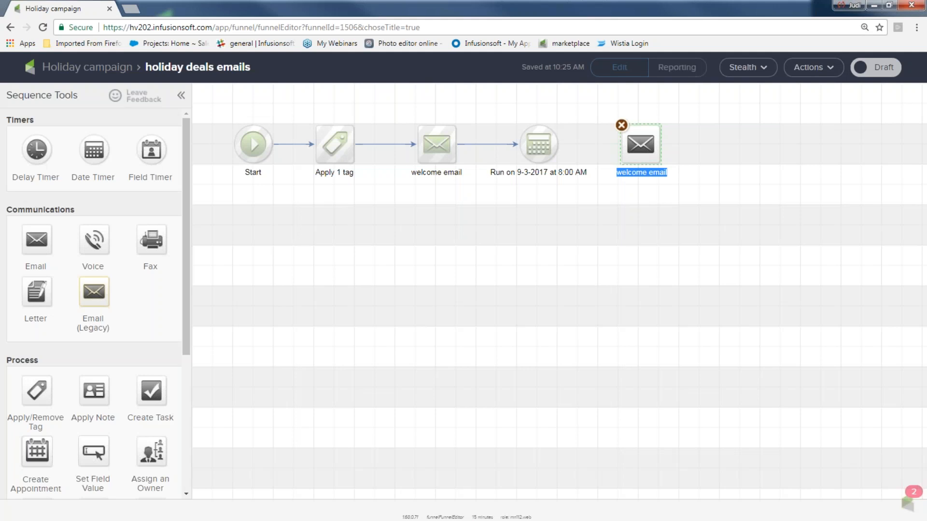
type("labor day deal")
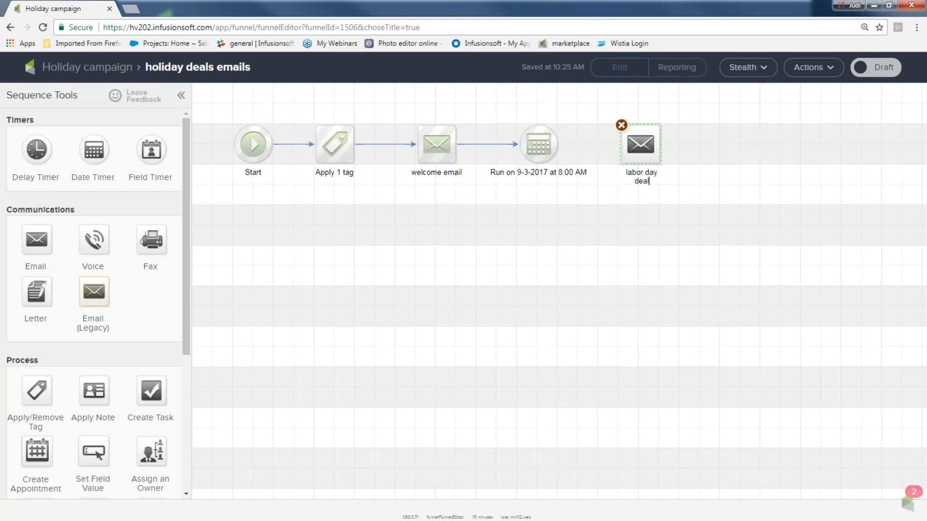
Connect the date timer to the labor day deal email and replace that email's thank-you text with "Happy Labor Day"
mouse_move(542, 140)
left_click_drag(558, 144, 638, 143)
double_click(638, 143)
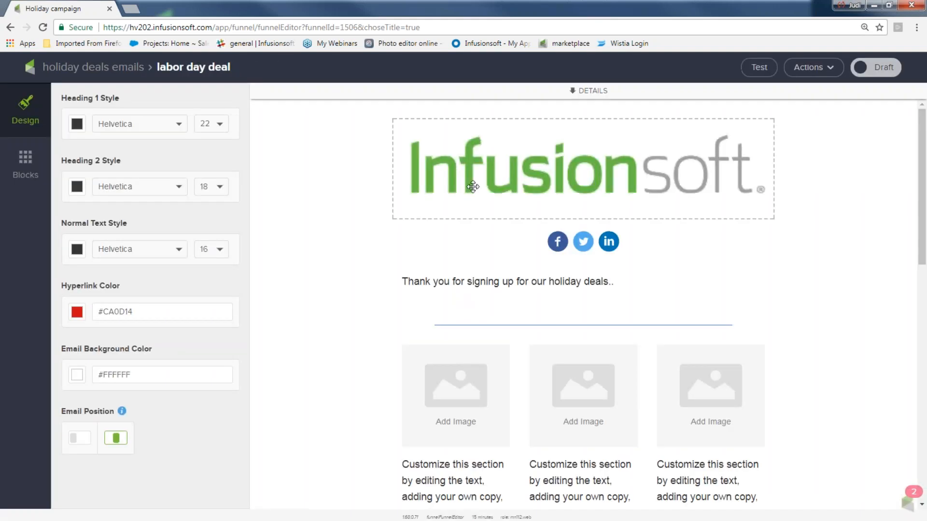
left_click_drag(623, 282, 333, 269)
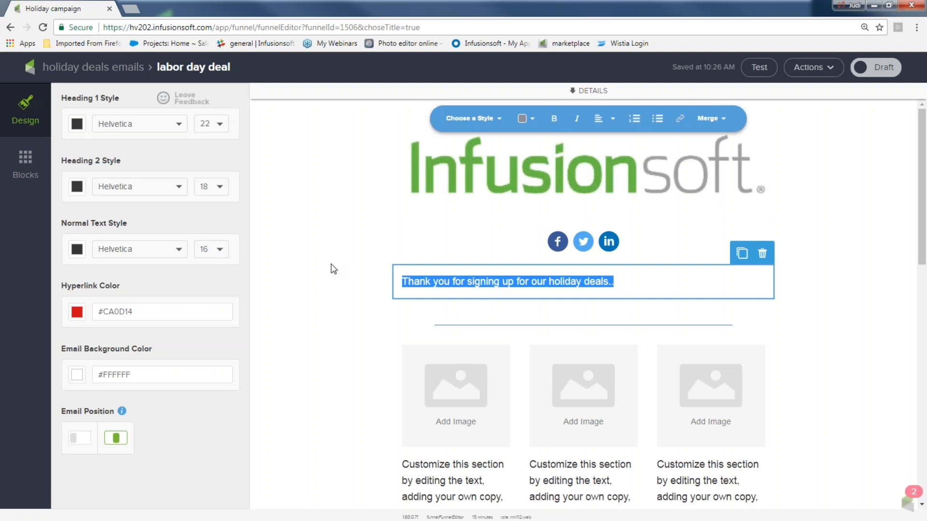
type("Happy Labor Day")
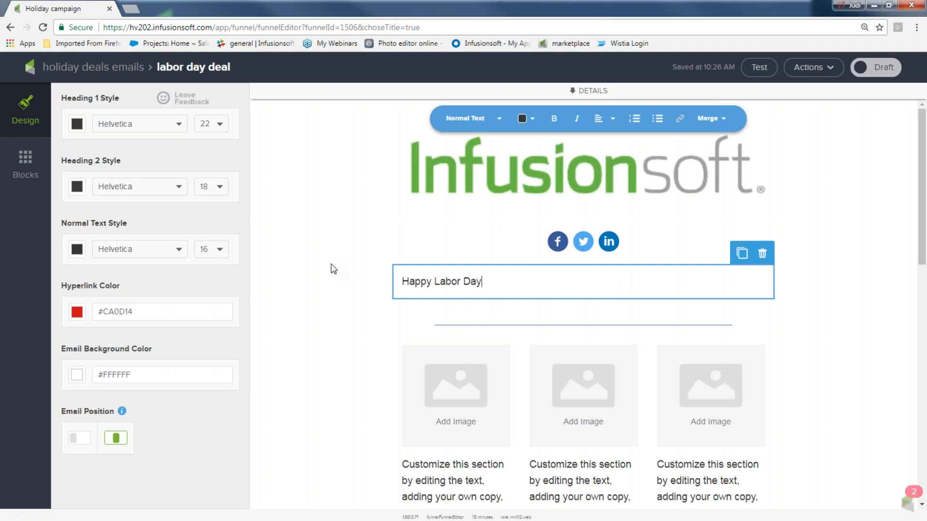
Delete all three image-and-text group blocks beneath the divider line in the labor day deal email
left_click(494, 389)
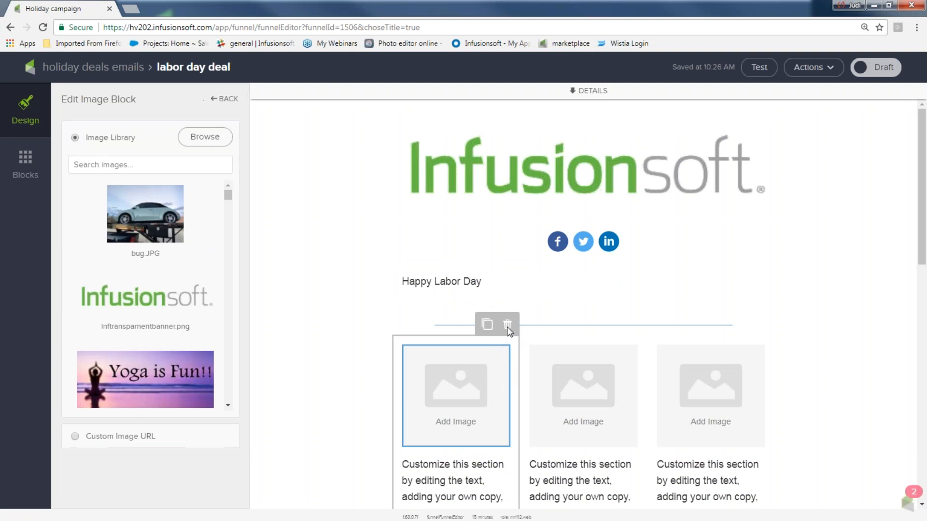
left_click(508, 326)
left_click(508, 326)
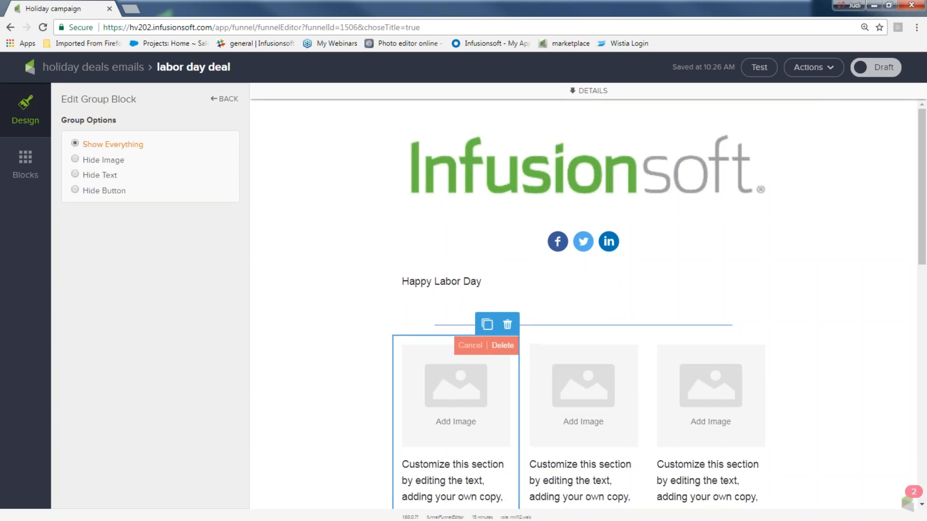
left_click(503, 346)
left_click(570, 351)
left_click(570, 330)
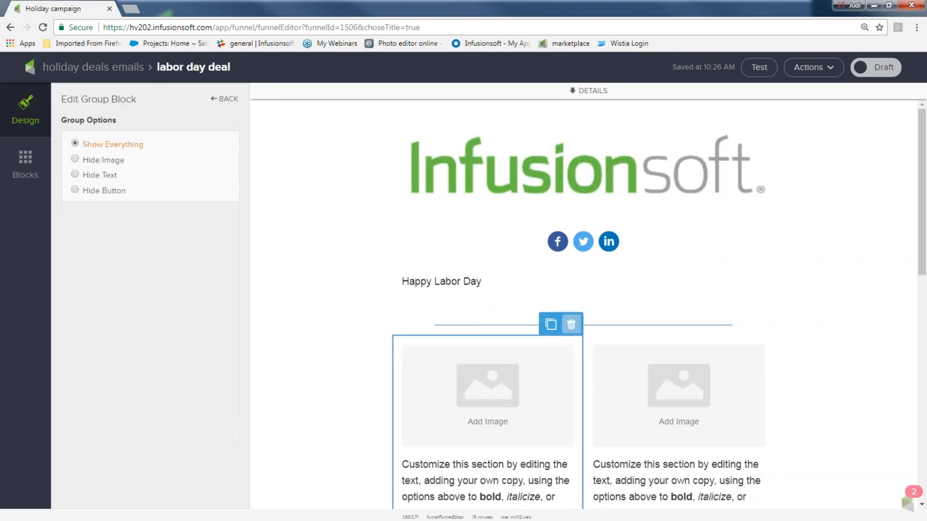
left_click(571, 324)
left_click(574, 347)
left_click(744, 356)
left_click(763, 324)
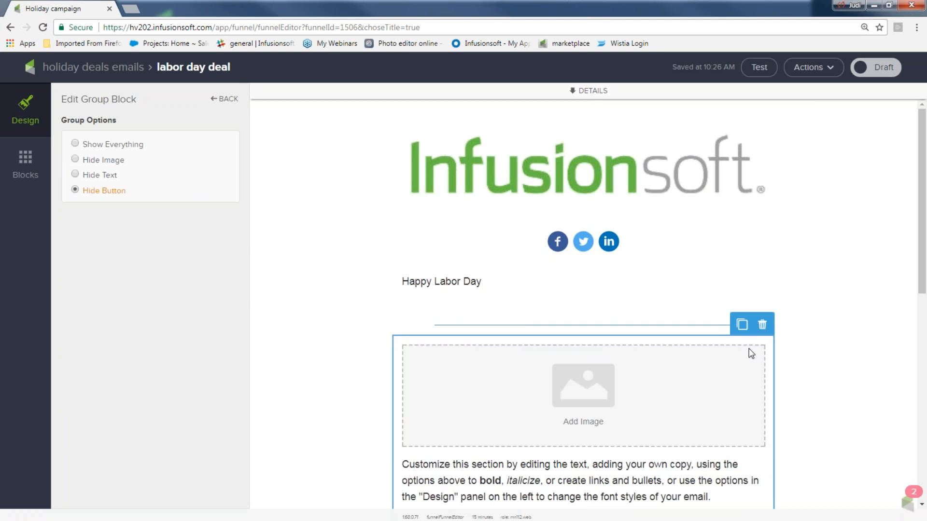
left_click(762, 325)
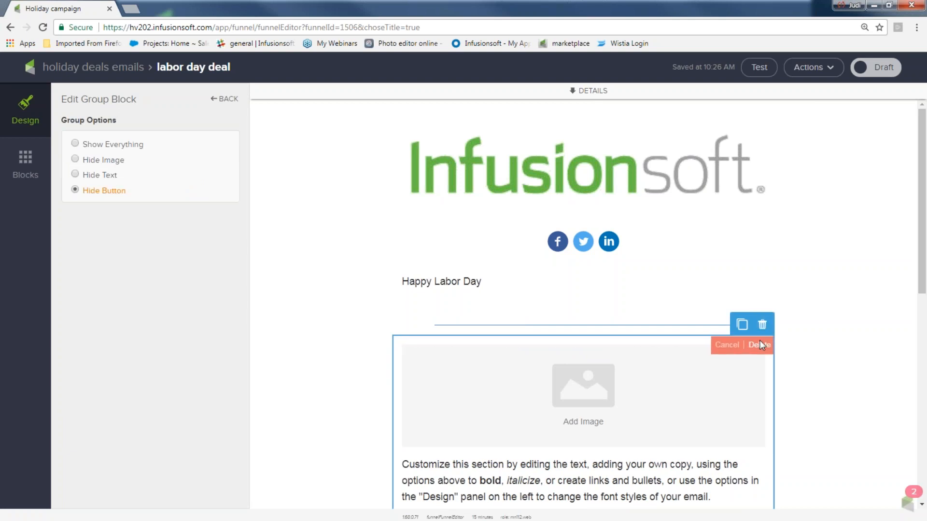
left_click(762, 325)
left_click(762, 341)
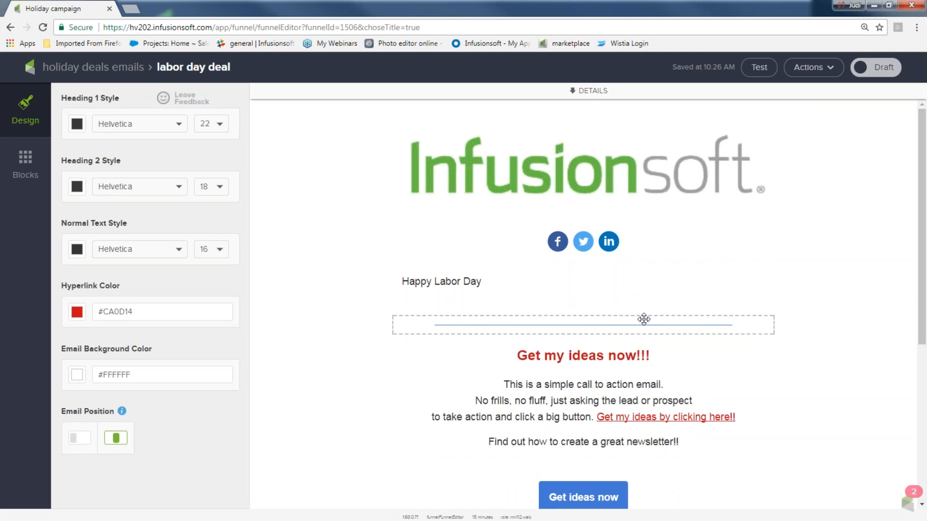
Mark the labor day deal email as Ready and return to the holiday deals emails sequence
left_click(876, 71)
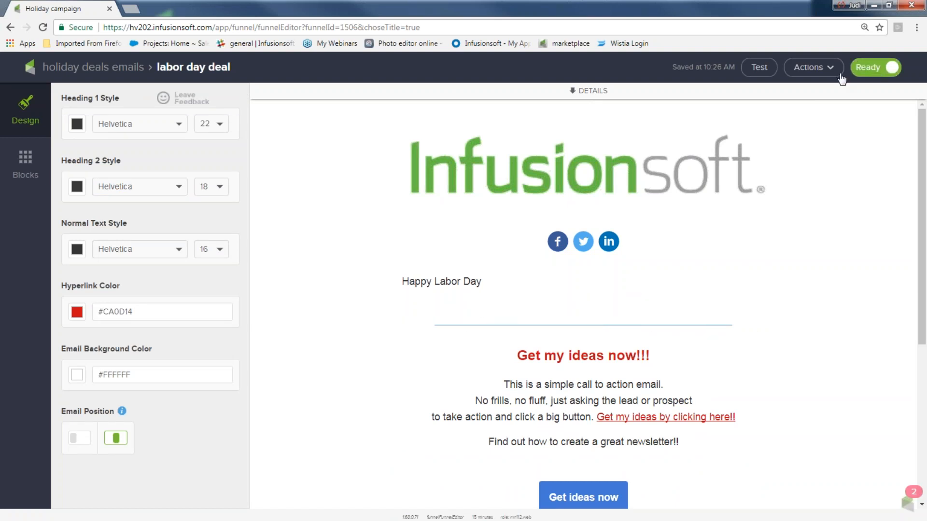
left_click(110, 69)
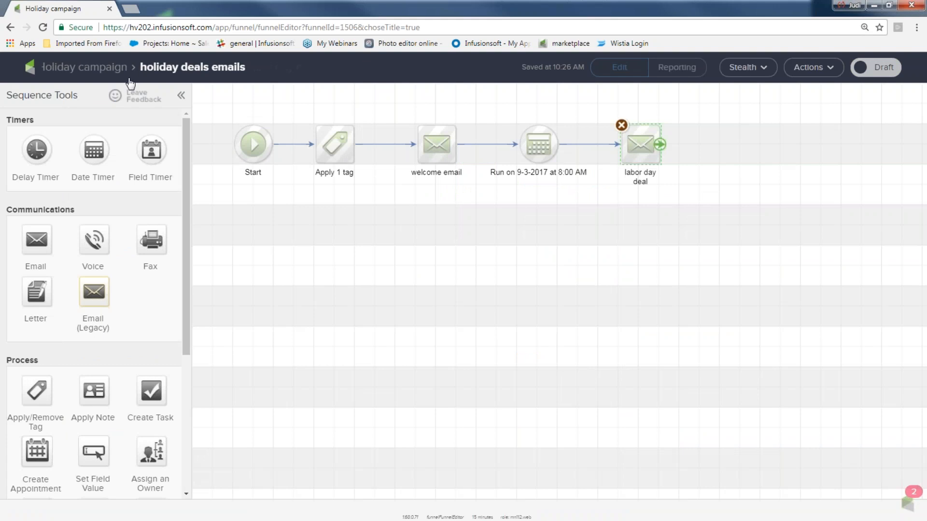
left_click_drag(594, 105, 671, 190)
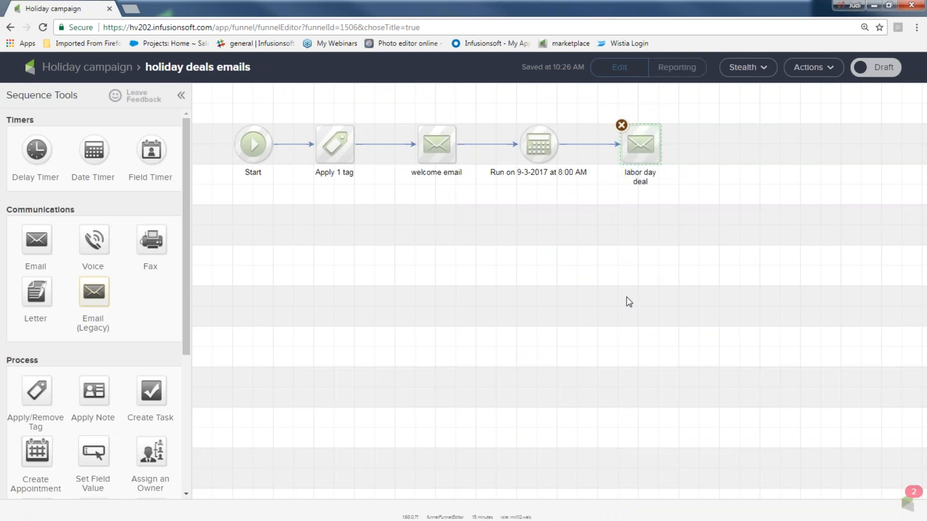
Add a Date Timer connected after the labor day deal email, set it to run on 10-30-2017, and save it
left_click_drag(94, 150, 724, 144)
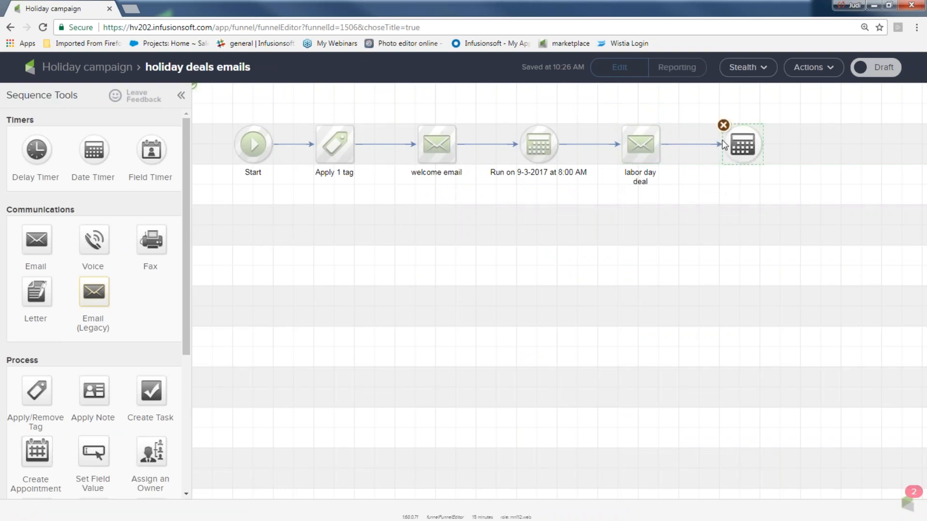
double_click(743, 143)
left_click(296, 273)
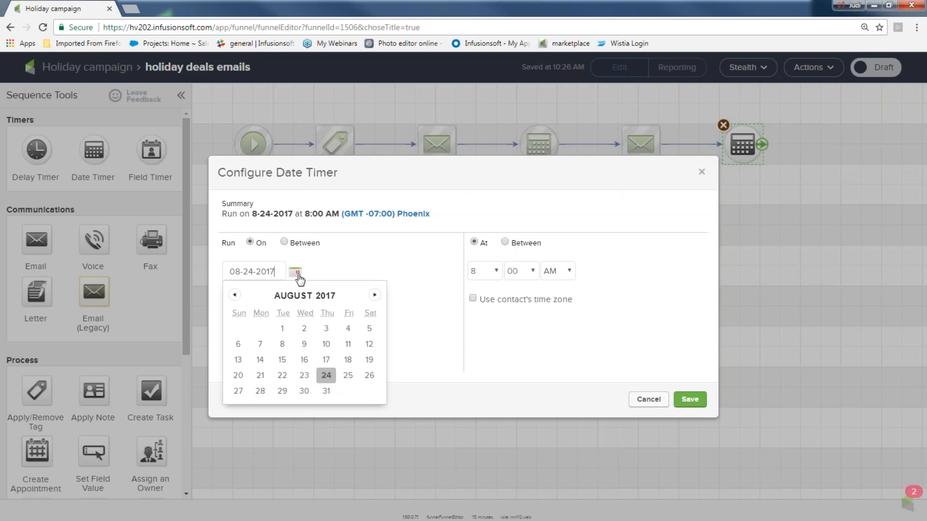
left_click(375, 295)
left_click(375, 295)
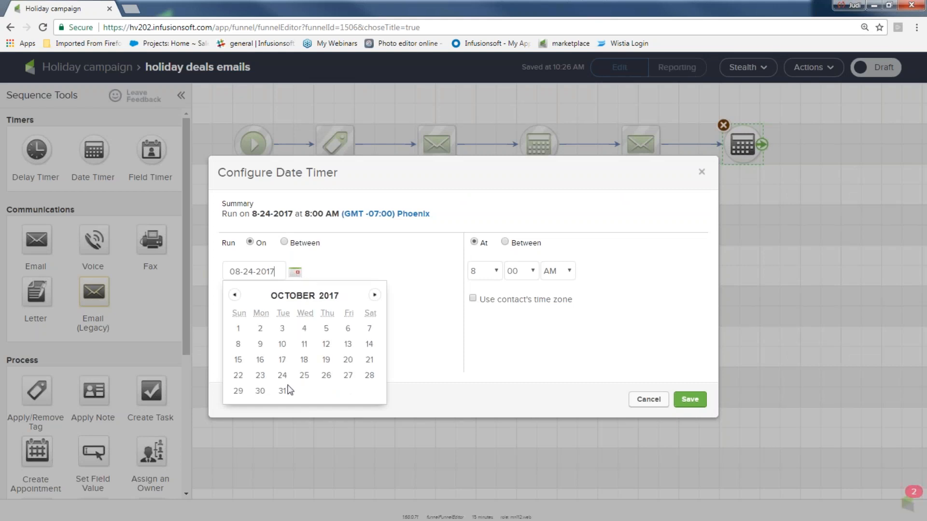
left_click(260, 391)
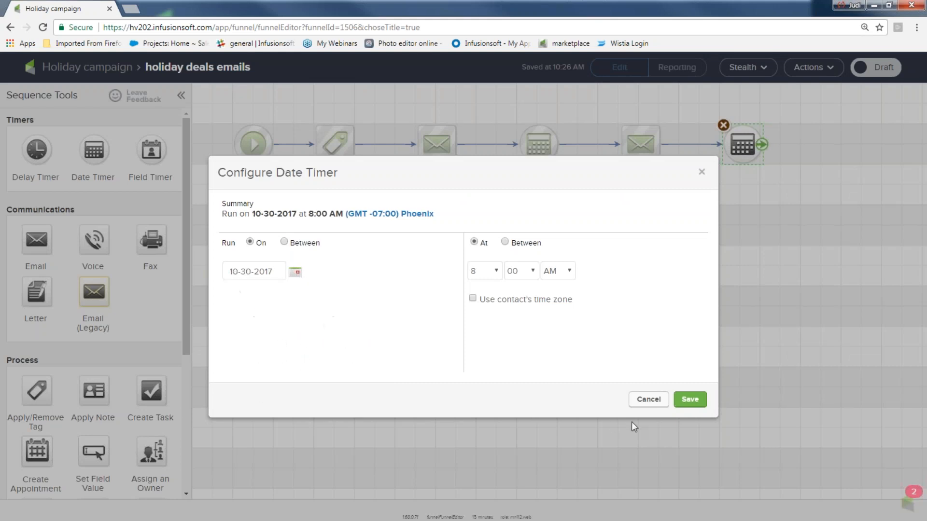
left_click(685, 401)
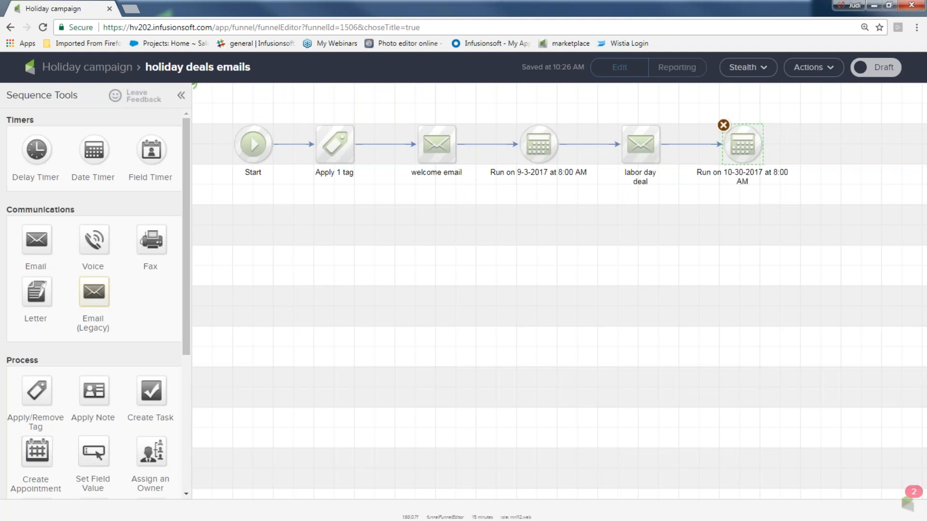
Duplicate the labor day deal email, connect the copy after the 10-30-2017 timer, and rename it "halloween deal"
right_click(645, 142)
left_click(675, 149)
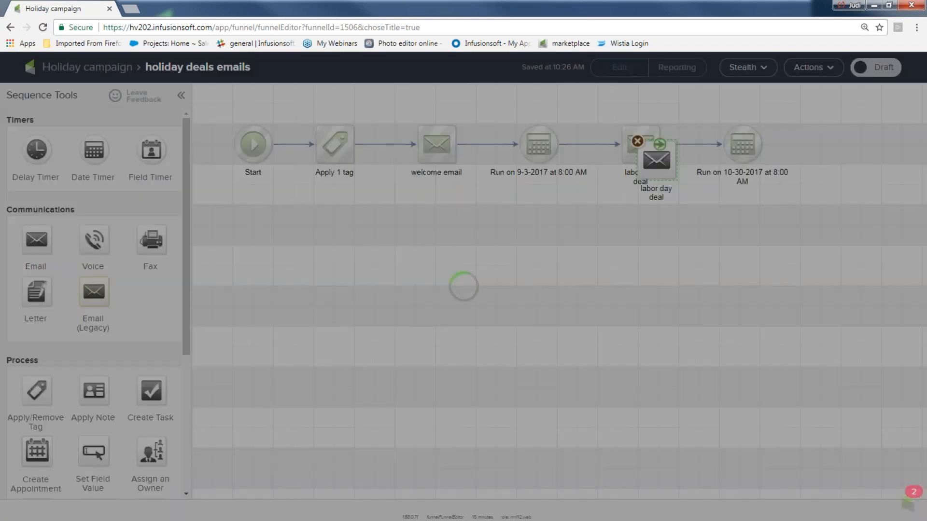
left_click_drag(657, 159, 823, 144)
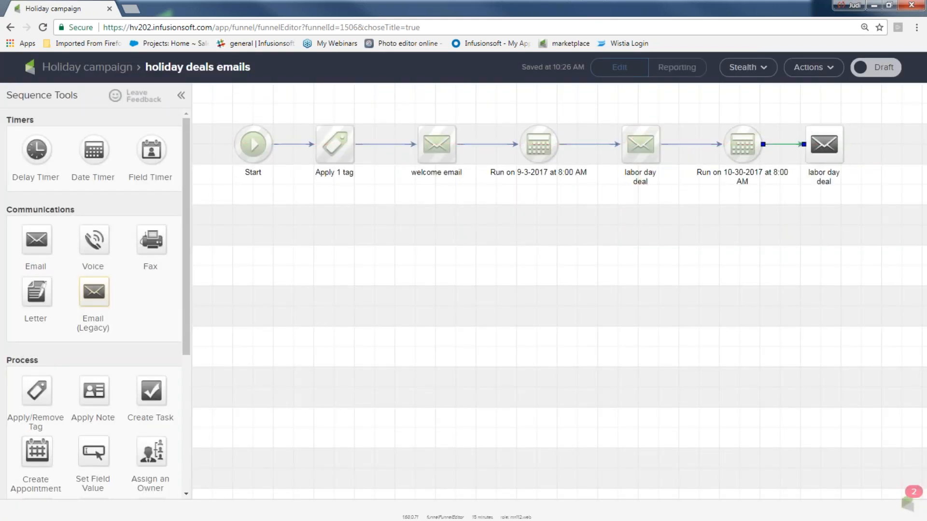
double_click(817, 174)
type("holid")
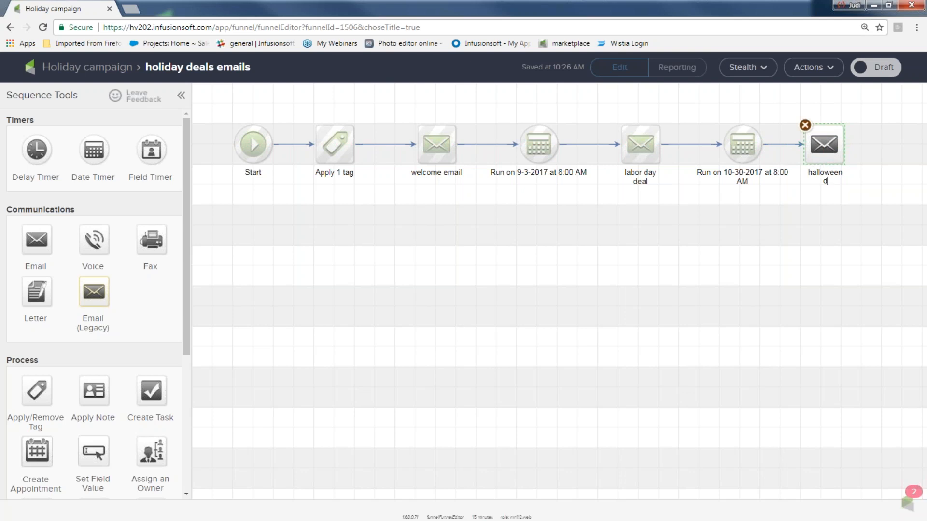
Open the halloween deal email and replace its "Happy Labor Day" text with "THis is not scary"
double_click(827, 143)
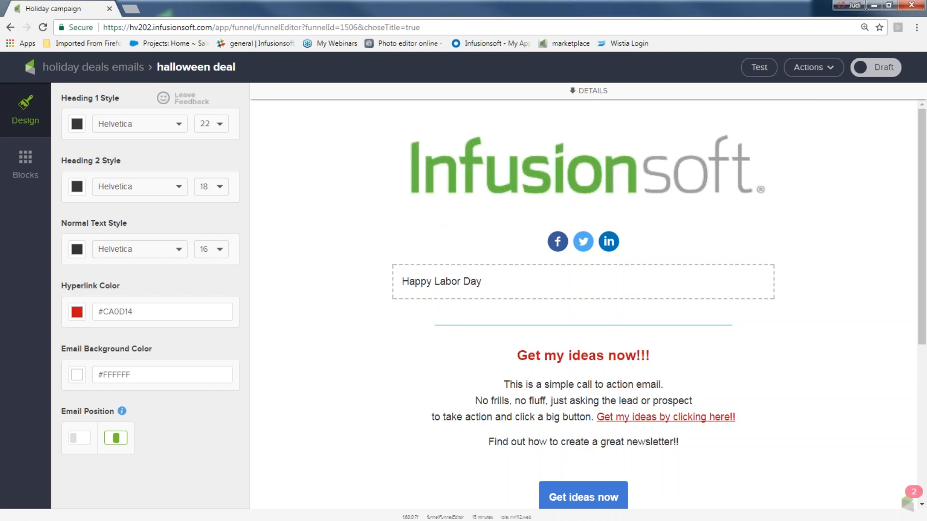
triple_click(505, 287)
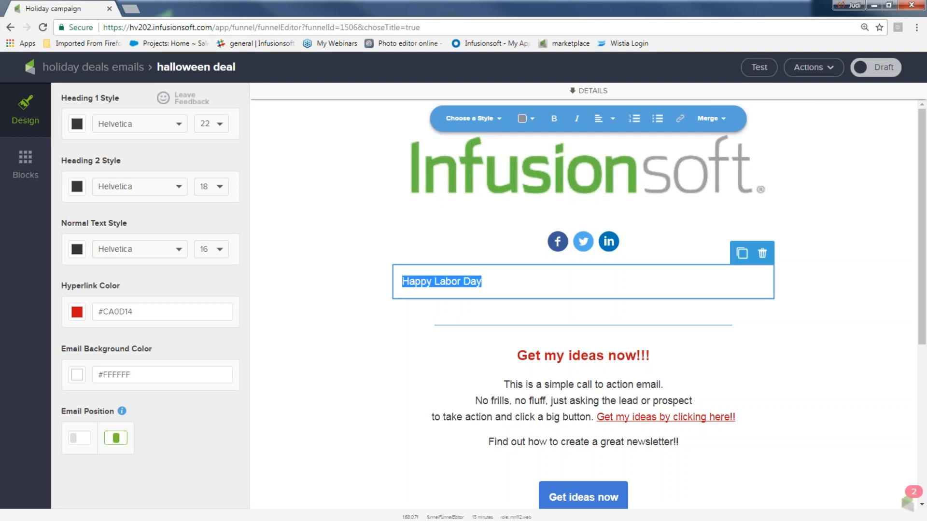
type("THis is not scary")
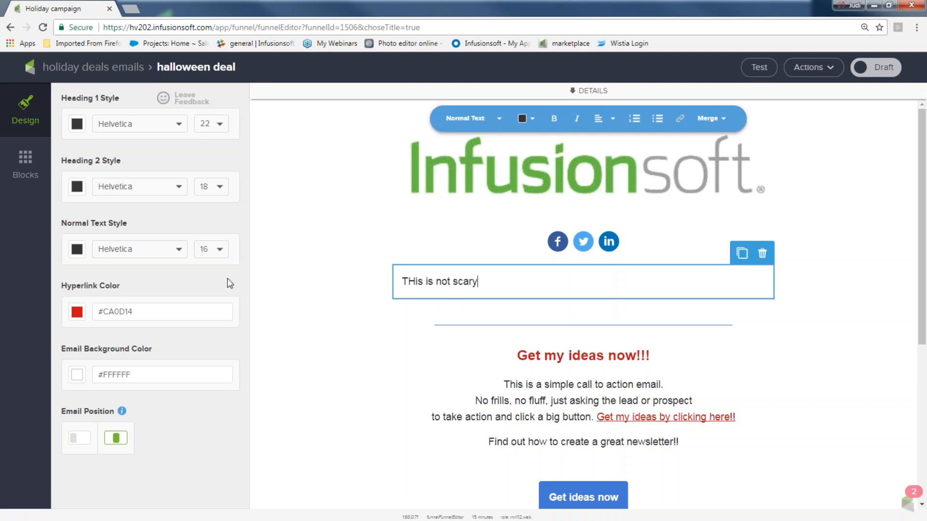
Set the email background color to #444444 and recolor the "THis is not scary" text dark orange
left_click(76, 375)
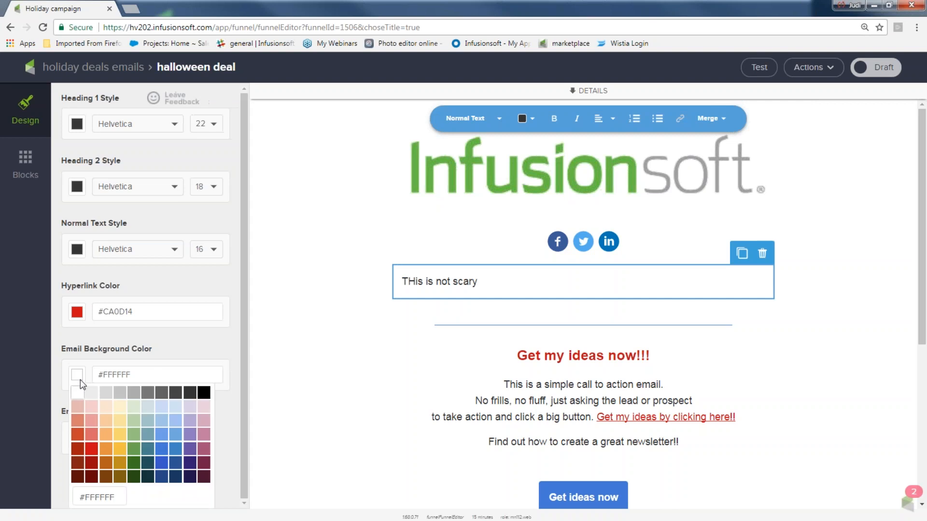
left_click(188, 393)
left_click_drag(481, 282, 397, 282)
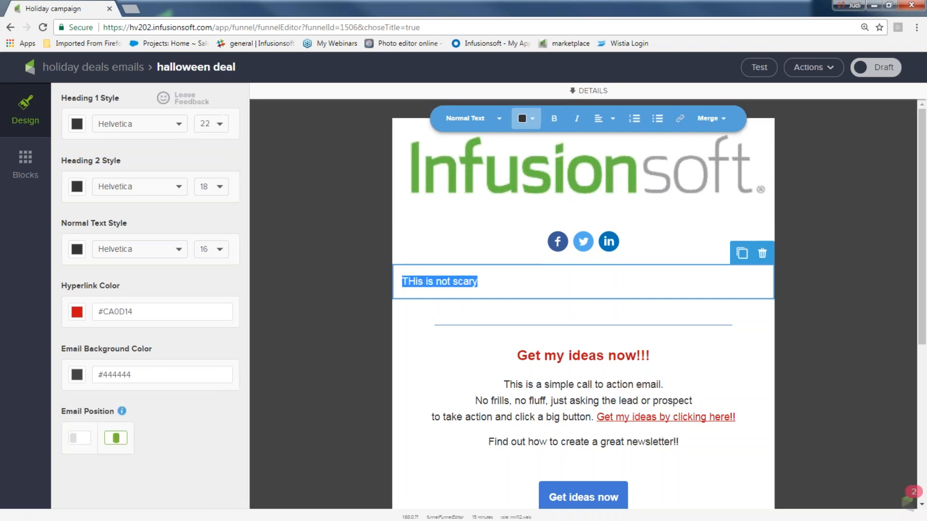
left_click(528, 118)
left_click(550, 213)
left_click(365, 251)
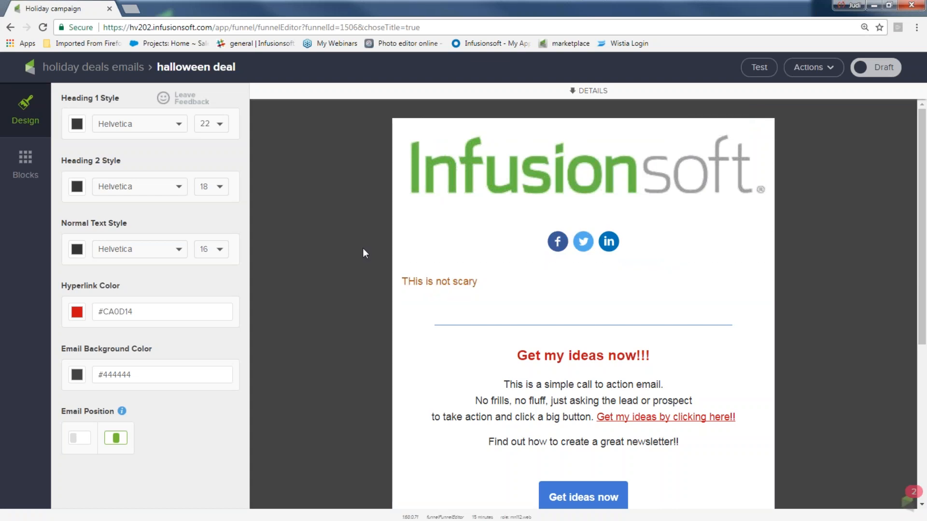
Mark the halloween deal email as Ready and return to the holiday deals emails sequence
left_click(878, 75)
left_click(103, 69)
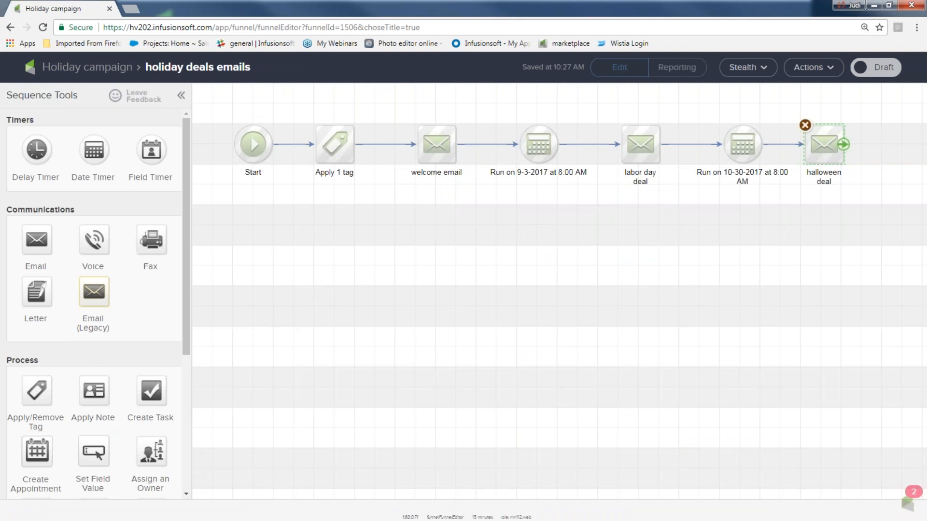
Add a Date Timer connected after the halloween deal email, set it to run on 11-22-2017, and save it
left_click_drag(94, 149, 802, 228)
double_click(802, 229)
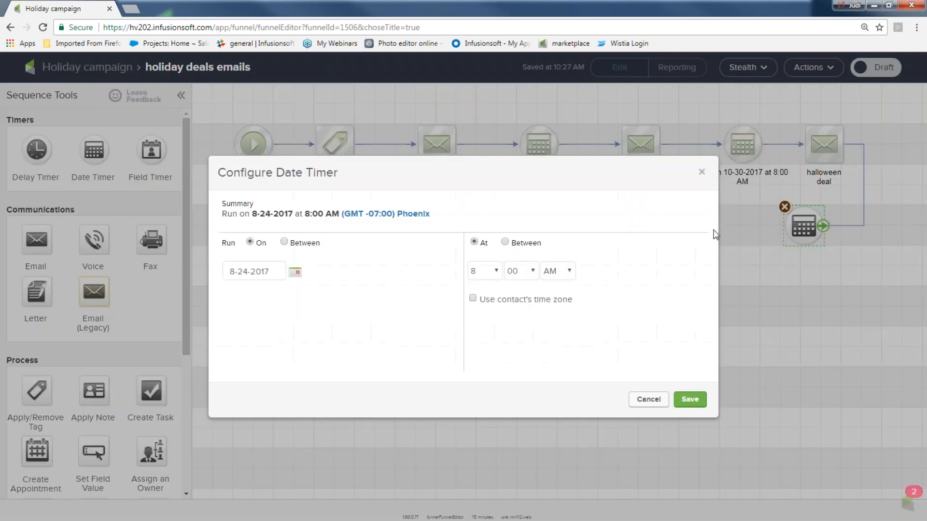
left_click(295, 274)
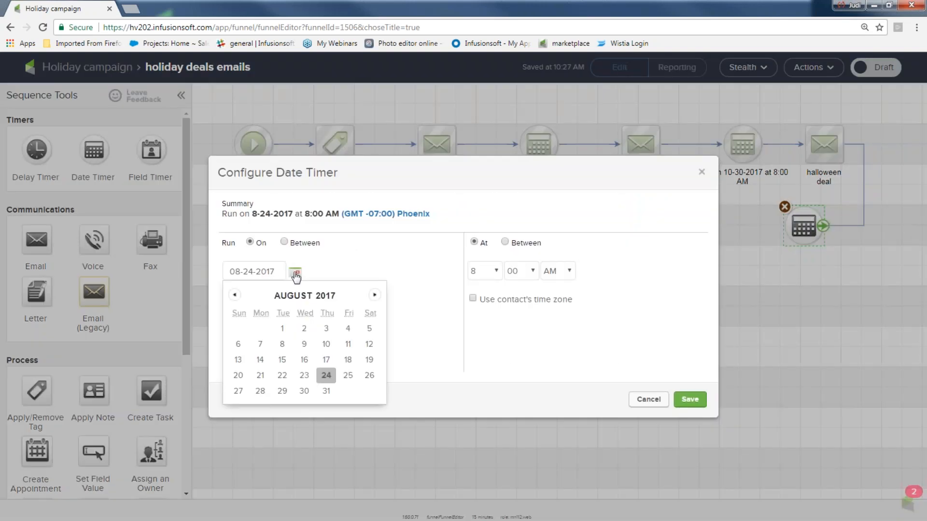
left_click(374, 295)
left_click(374, 295)
left_click(374, 295)
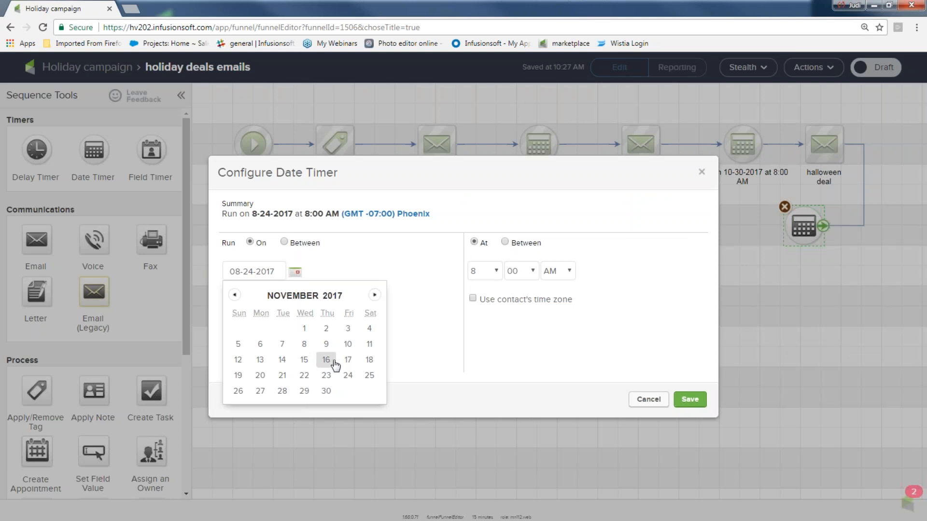
left_click(327, 376)
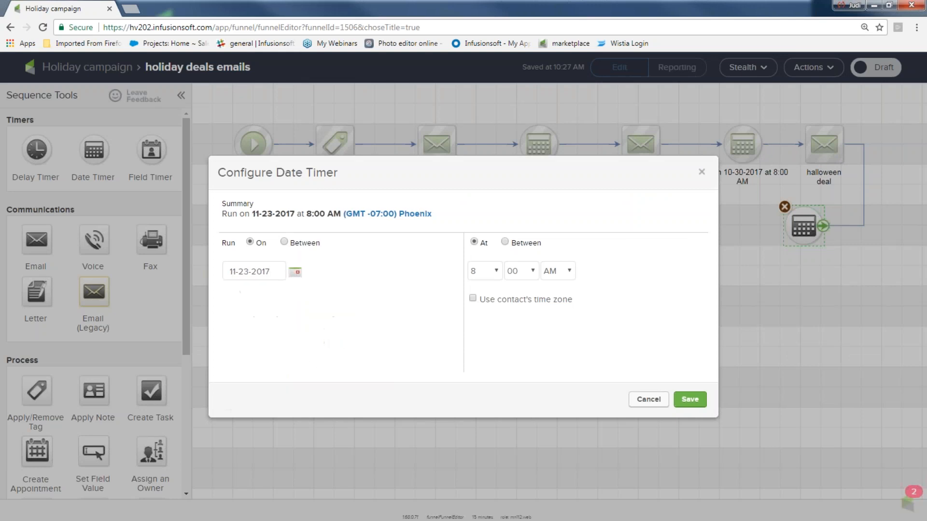
left_click(295, 273)
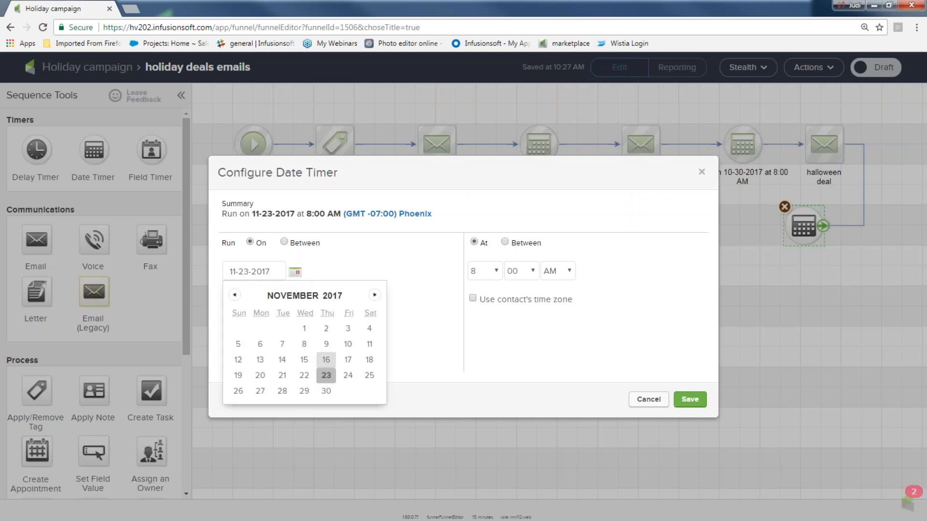
left_click(304, 376)
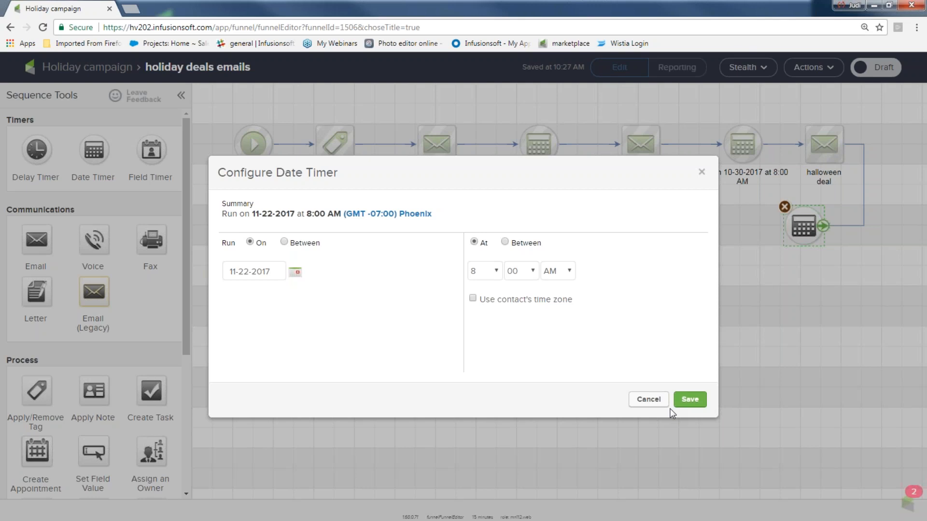
left_click(690, 400)
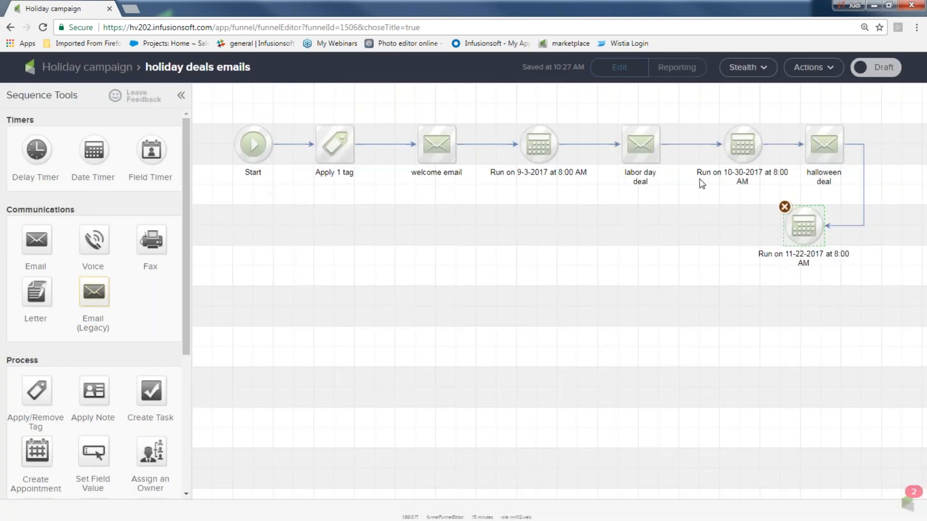
Duplicate the halloween deal email, place the copy beside the 11-22-2017 timer, and connect the timer to it
right_click(820, 147)
left_click(837, 159)
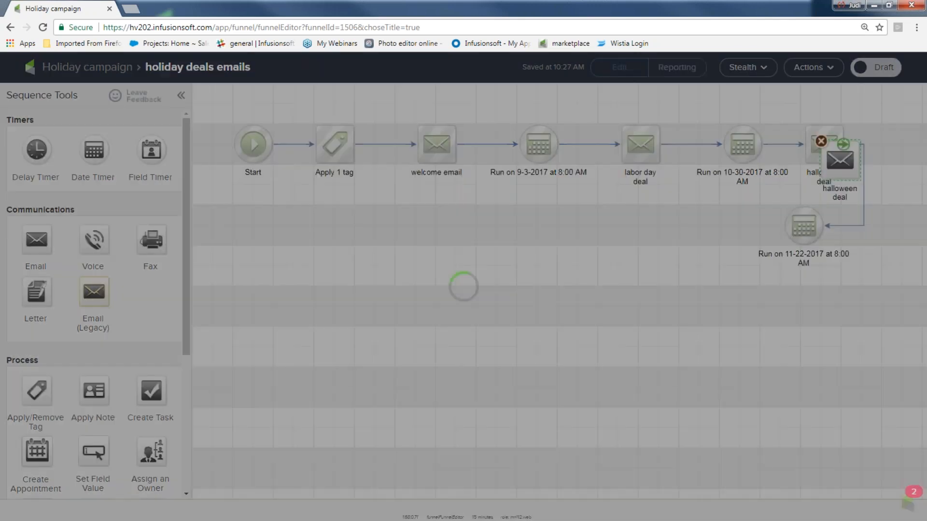
left_click_drag(837, 158, 714, 223)
left_click_drag(825, 227, 727, 227)
Rename the duplicated email "thanksgiving" and open it for editing
double_click(724, 256)
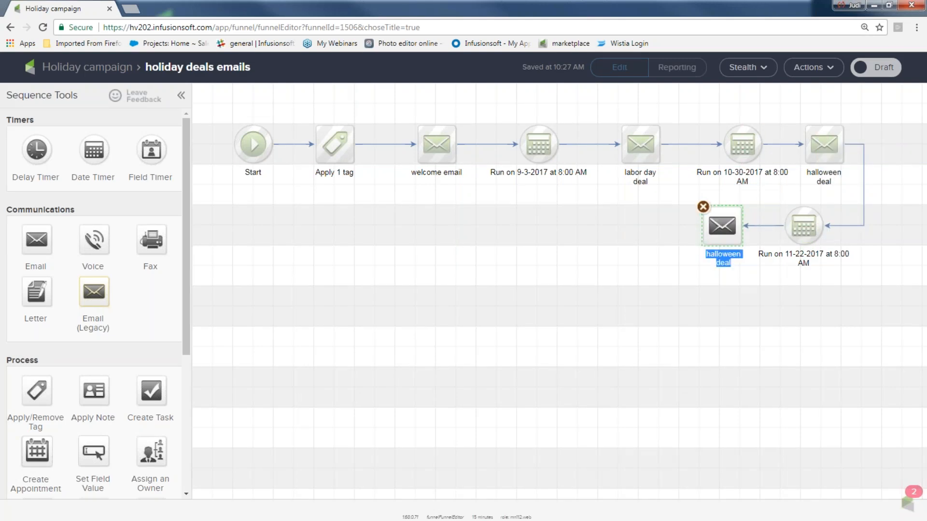
type("thanks")
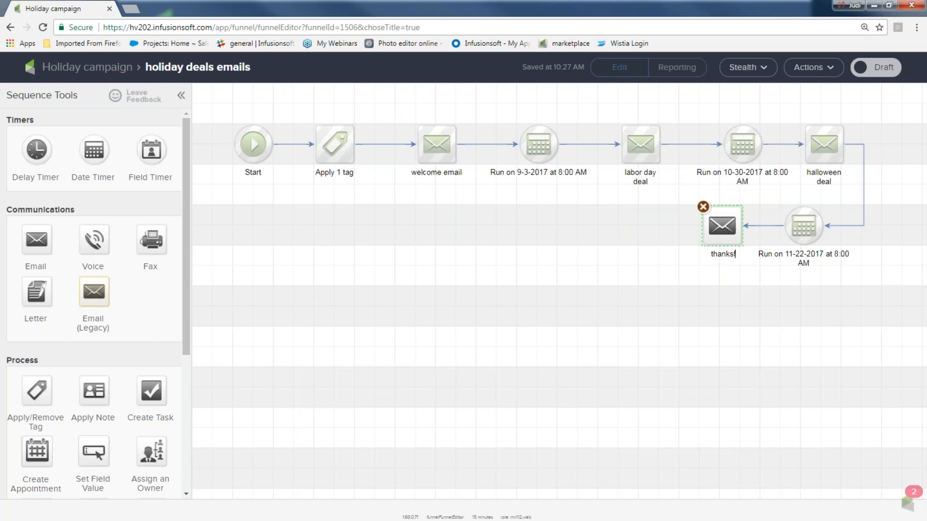
type("giving")
double_click(719, 226)
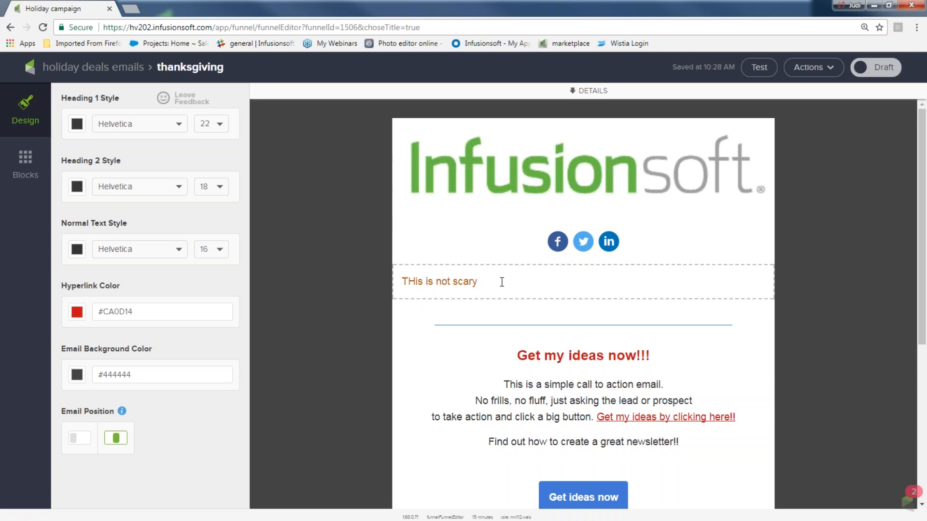
Mark the thanksgiving email as Ready and return to the holiday deals emails sequence
left_click(875, 67)
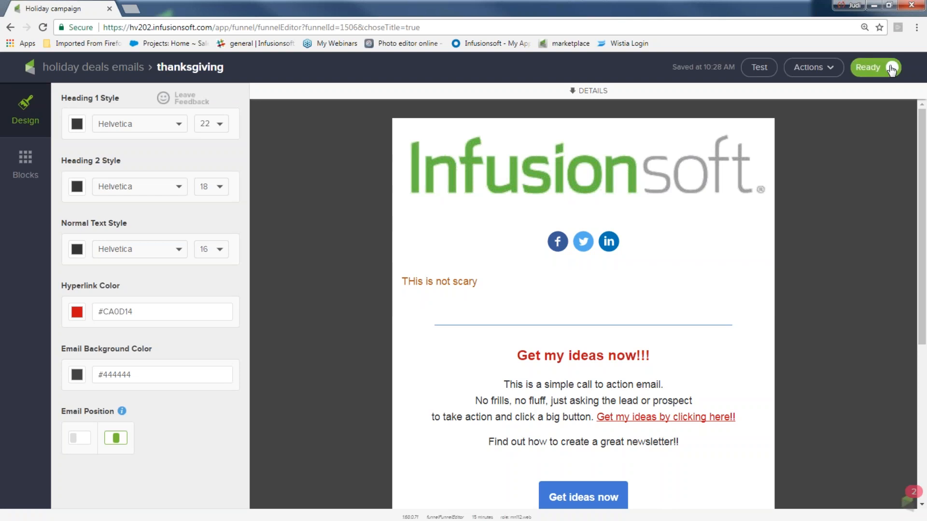
left_click(113, 68)
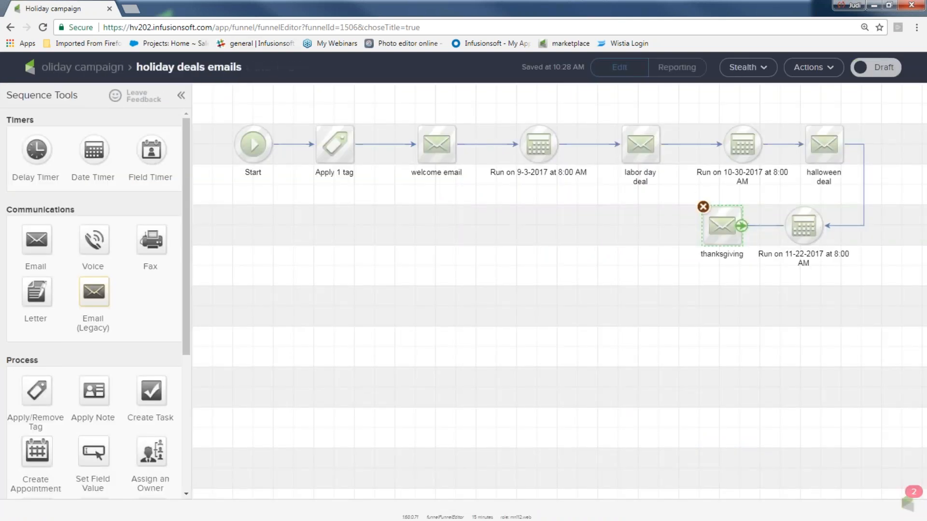
Add a Date Timer connected after the thanksgiving email, set it to run on 12-22-2017, and save it
left_click_drag(94, 150, 599, 225)
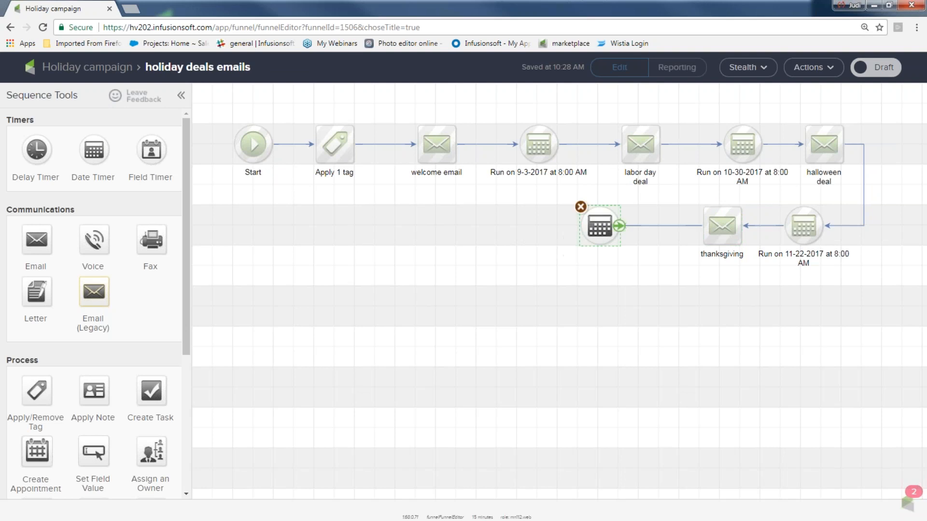
double_click(599, 224)
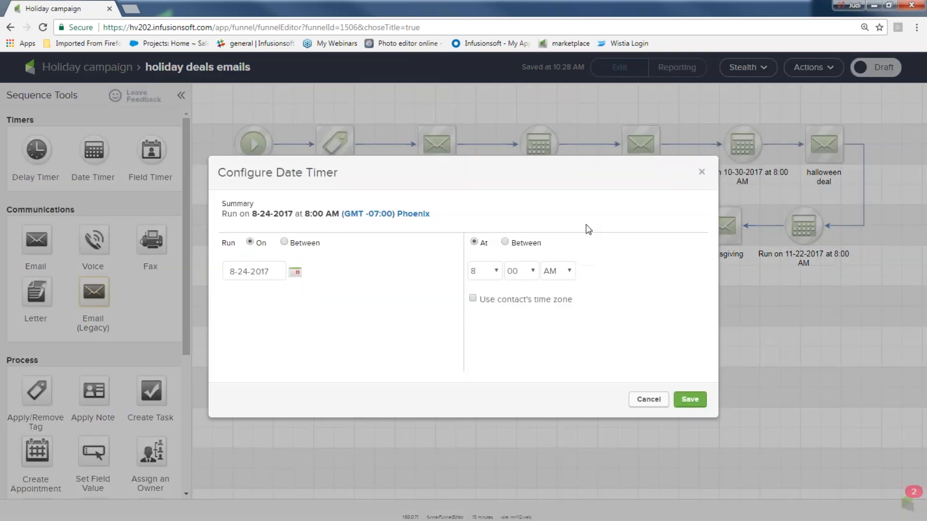
left_click(295, 272)
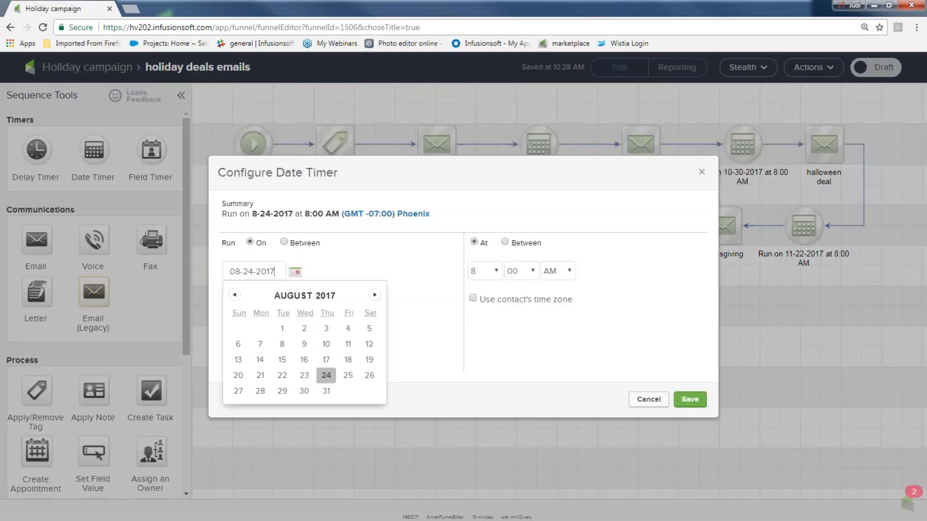
left_click(374, 295)
left_click(375, 295)
left_click(374, 294)
left_click(375, 295)
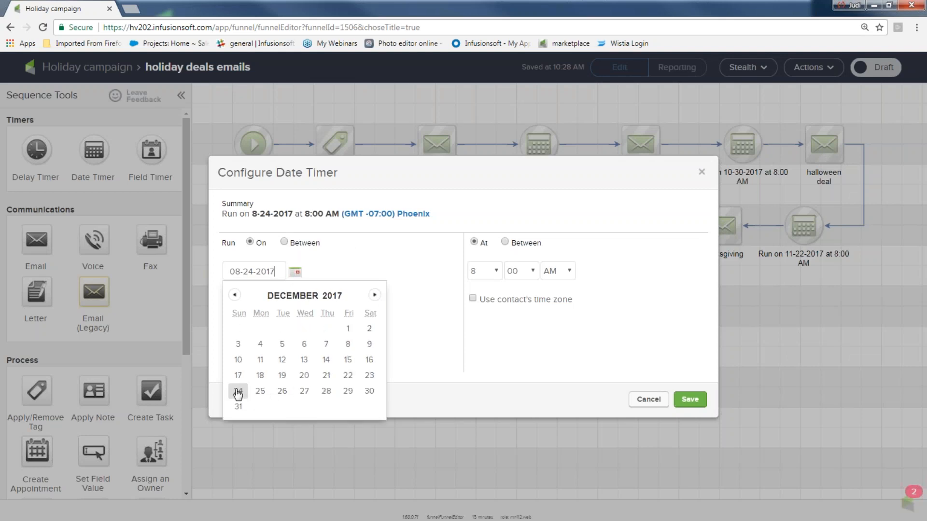
left_click(347, 375)
left_click(691, 400)
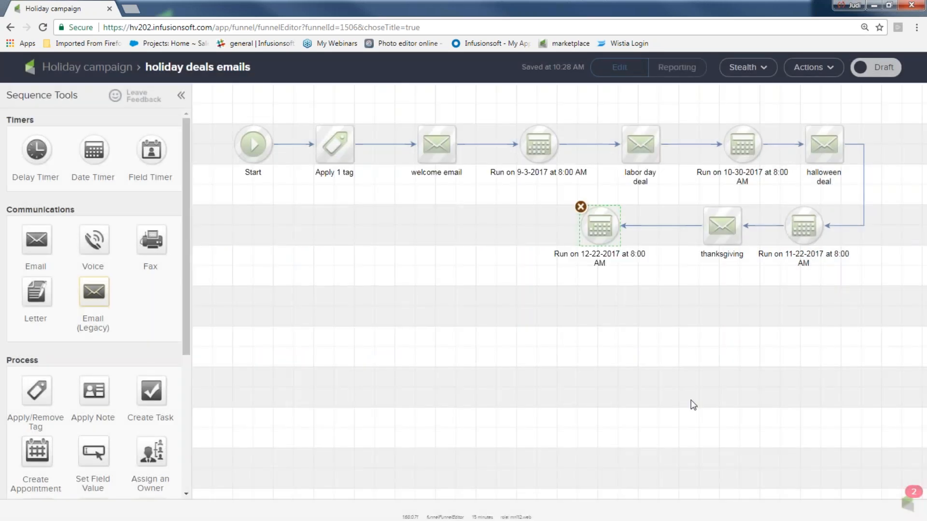
Duplicate the thanksgiving email beside the 12-22-2017 timer, rename the copy "christmas", and open it for editing
right_click(706, 230)
left_click(756, 237)
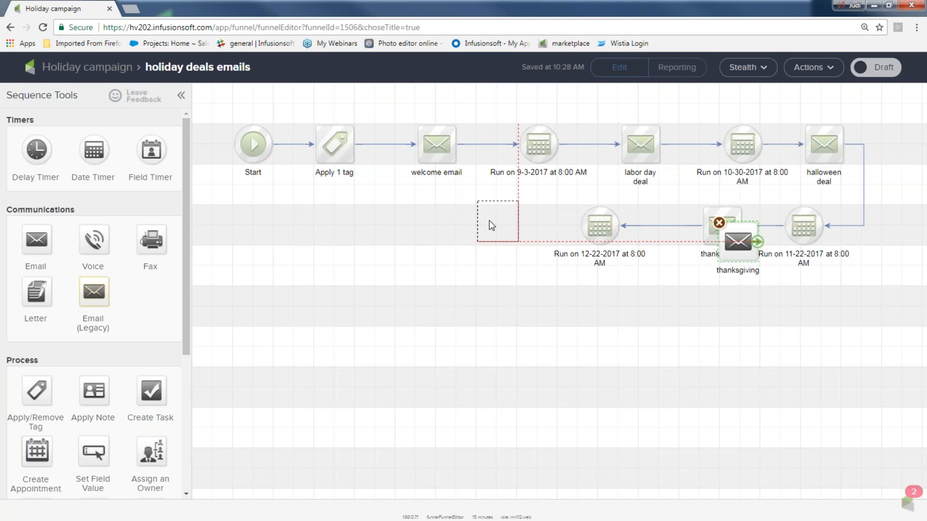
left_click(491, 225)
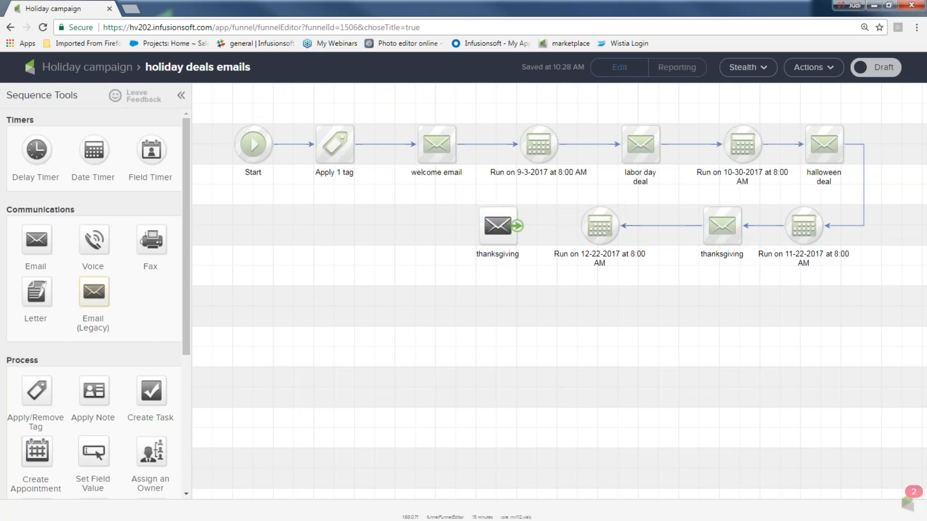
double_click(502, 253)
type("christmas")
double_click(493, 227)
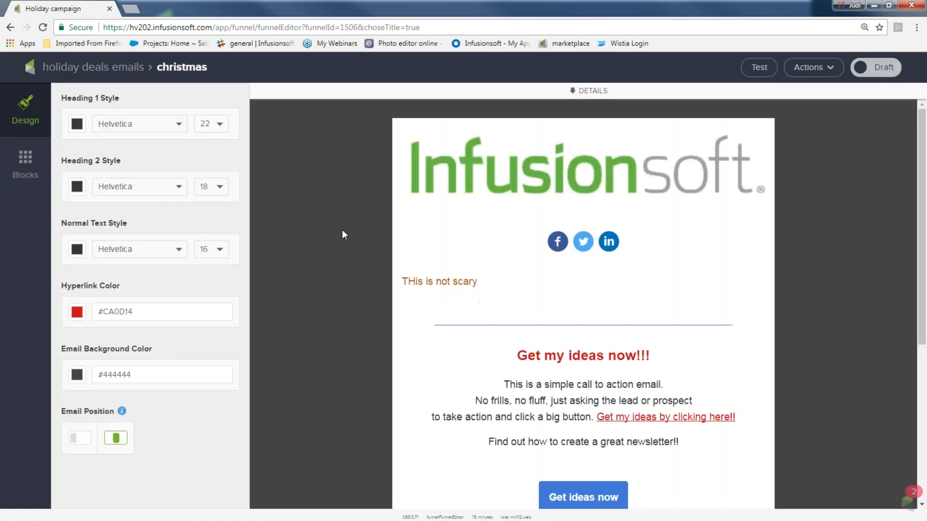
Replace the christmas email's header logo with the Infusionsoft elf logo, searching the image library for "el"
left_click(507, 169)
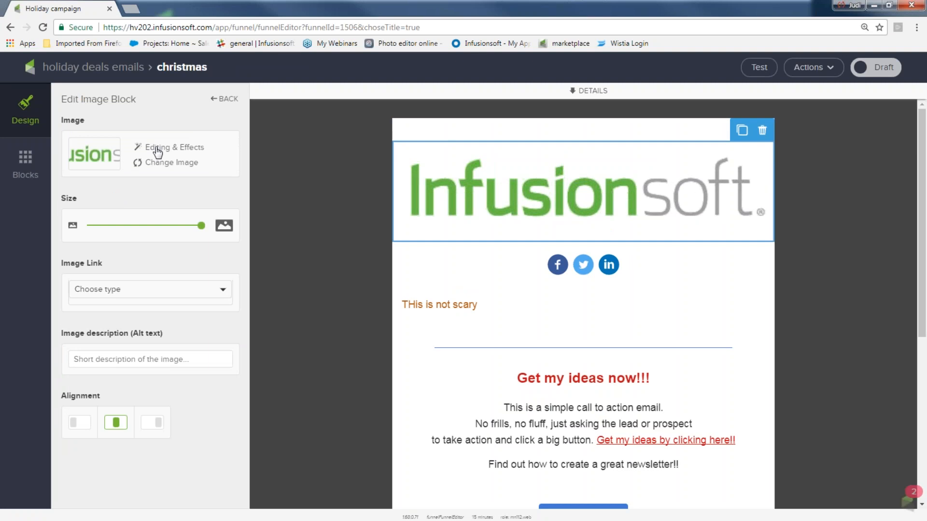
left_click(156, 162)
type("in")
key("BackSpace")
key("BackSpace")
type("el")
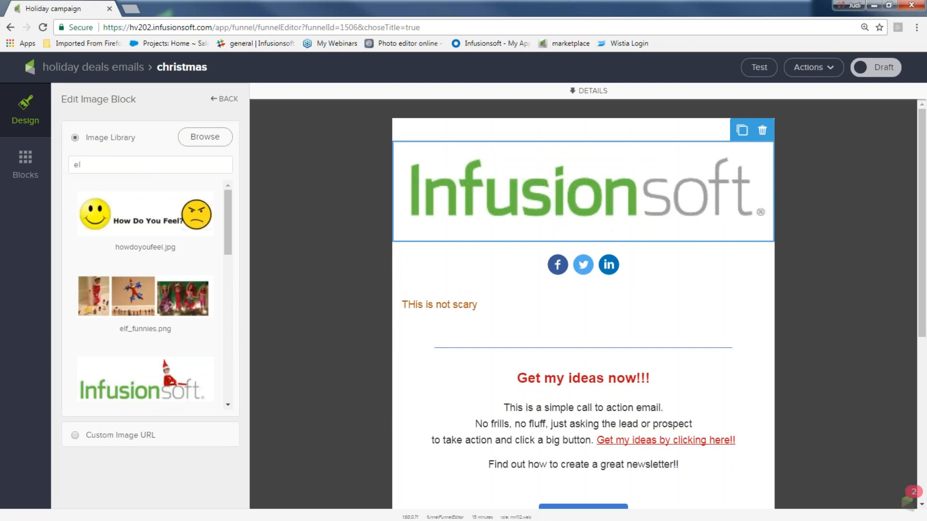
left_click(136, 389)
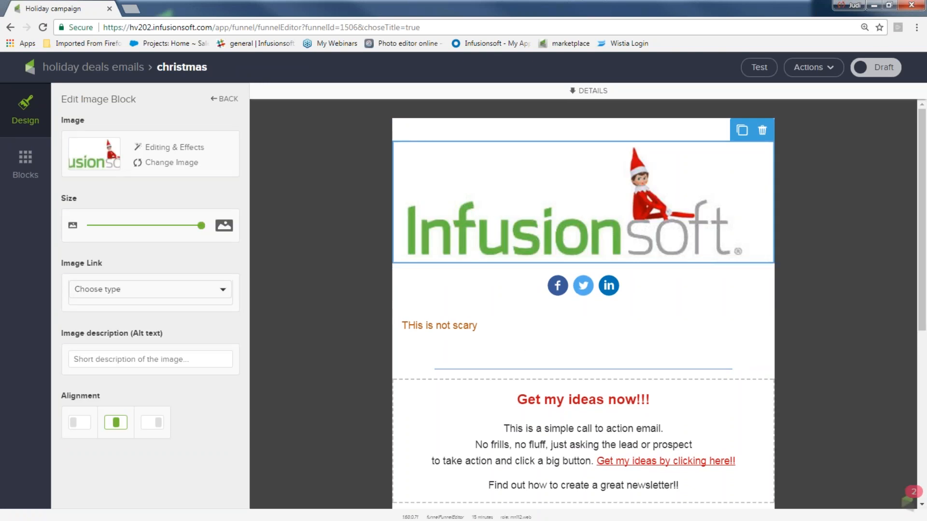
Mark the christmas email as Ready and connect the 12-22-2017 timer to it in the sequence
left_click(882, 73)
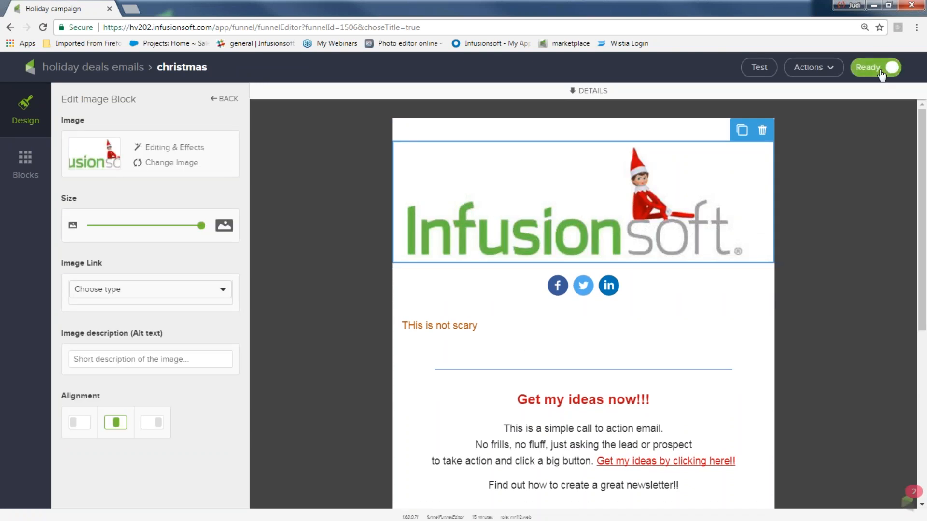
left_click(114, 73)
left_click_drag(621, 226, 511, 235)
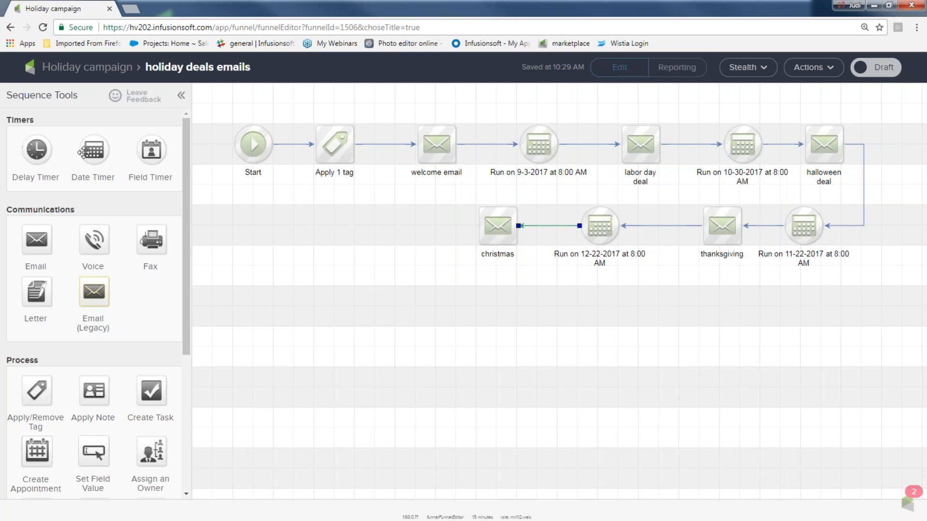
Add an unconfigured Date Timer connected after the christmas email, and mark the holiday deals emails sequence as Ready
left_click_drag(88, 154, 391, 219)
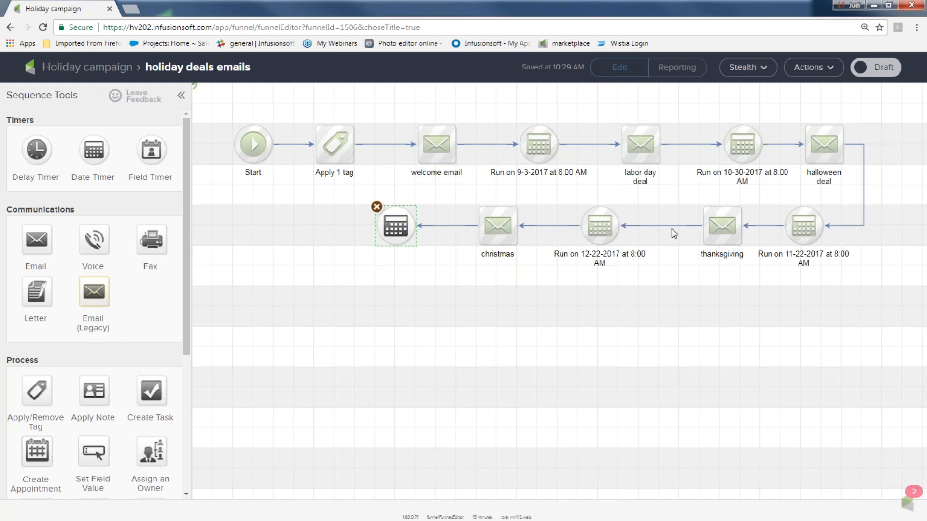
left_click_drag(221, 91, 881, 295)
left_click(882, 70)
left_click(54, 67)
Open the publishing checklist for the Holiday campaign and locate the element not marked as Ready
left_click_drag(240, 183, 472, 309)
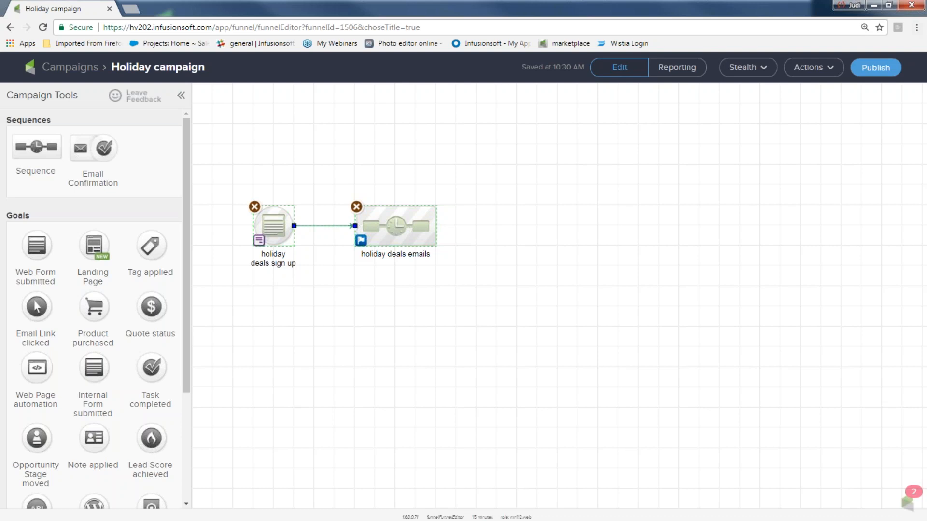
left_click(876, 69)
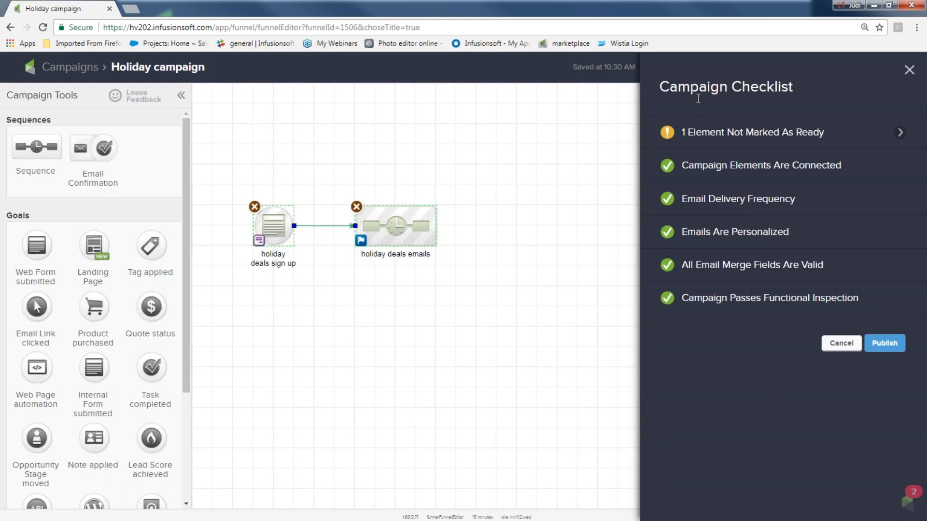
mouse_move(703, 268)
mouse_move(707, 308)
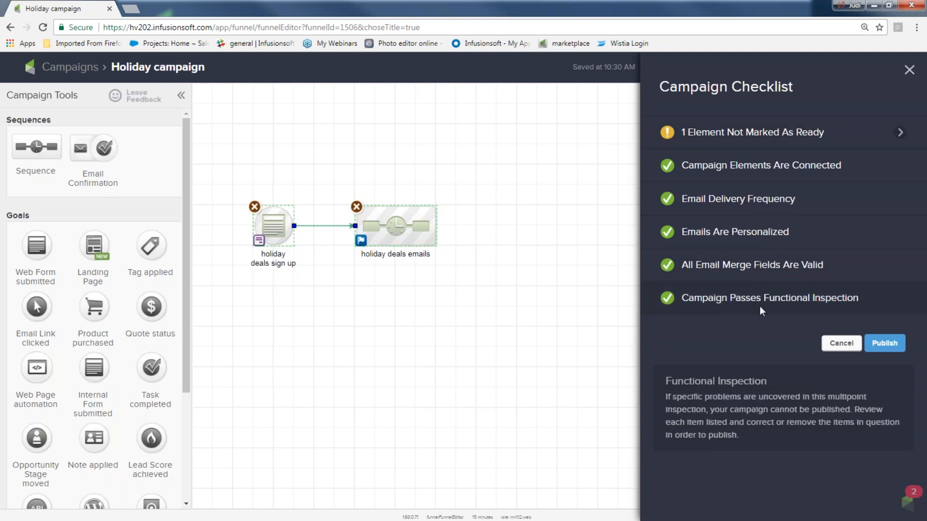
mouse_move(751, 134)
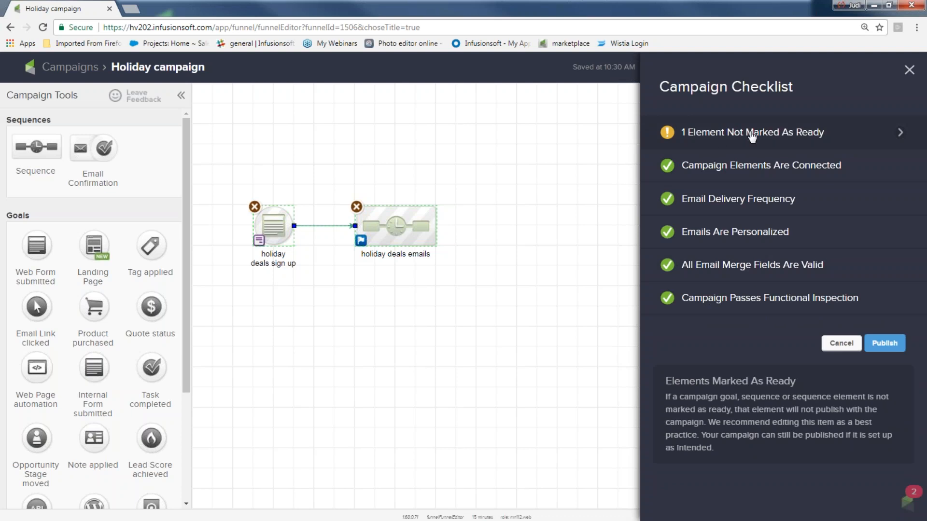
left_click(751, 134)
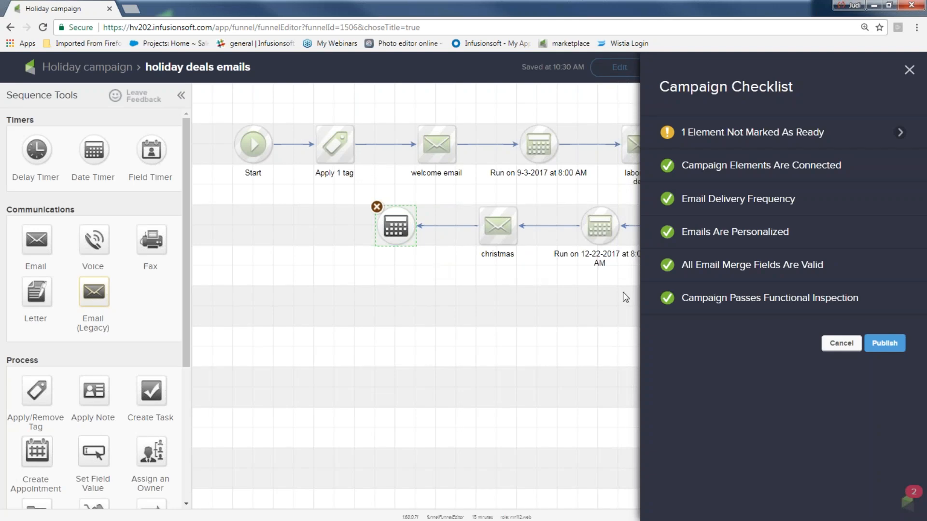
Review the remaining checklist items, including the functional inspection, and publish the Holiday campaign
mouse_move(764, 198)
mouse_move(675, 298)
left_click_drag(688, 297, 877, 302)
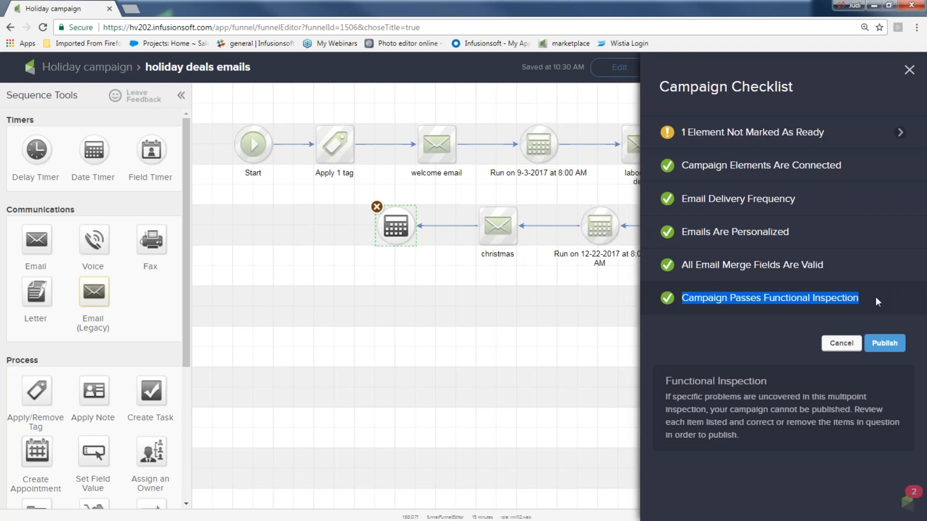
left_click(882, 344)
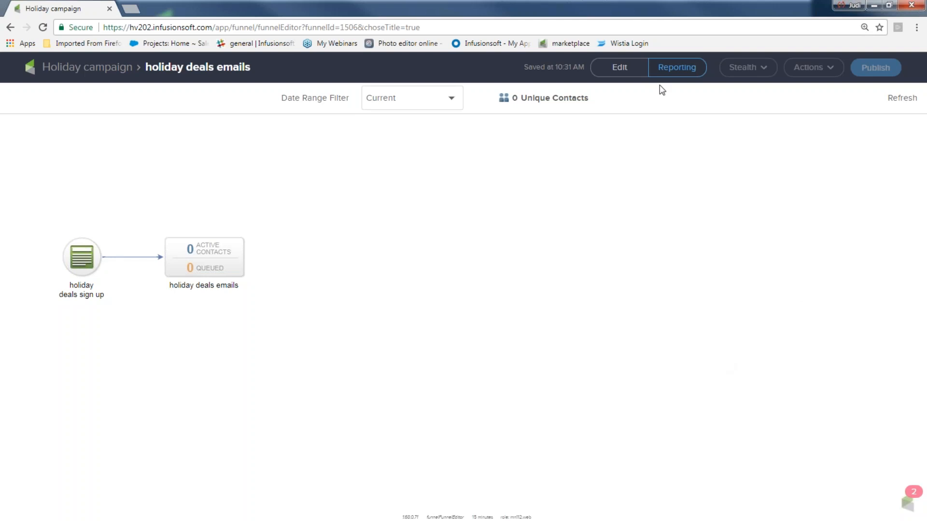
Return the campaign to its editing view and open the holiday deals sign up form
left_click(631, 69)
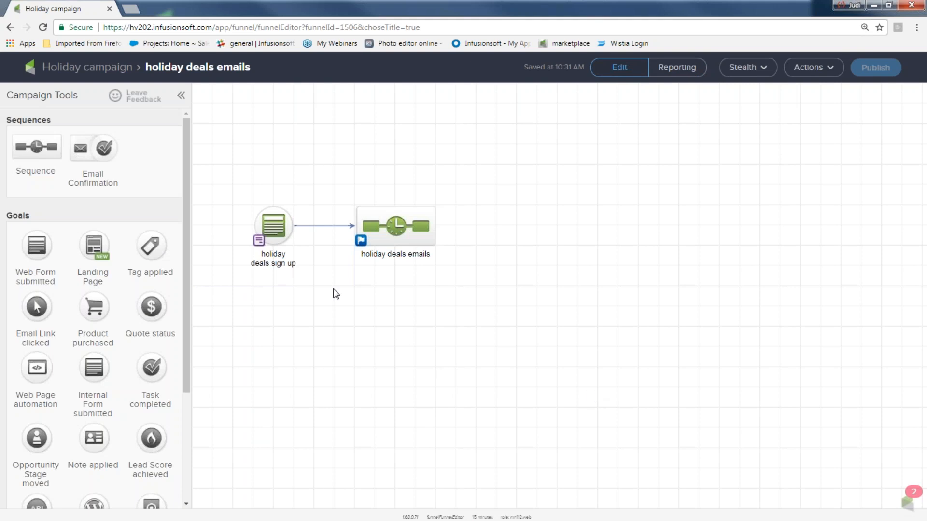
left_click(272, 225)
double_click(272, 226)
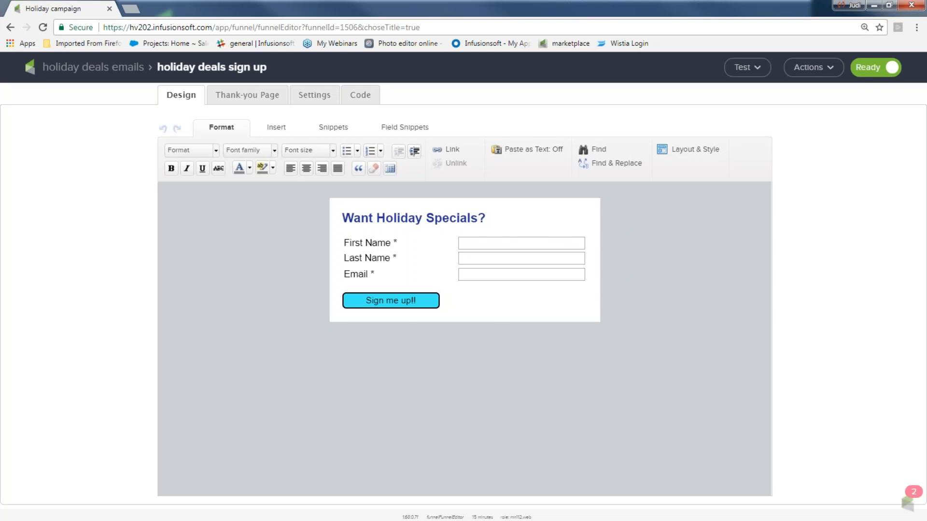
left_click(740, 71)
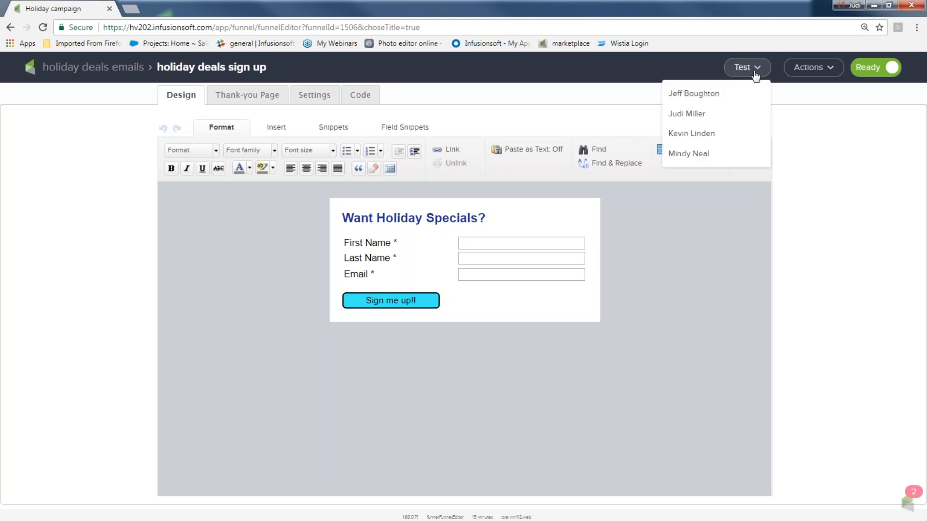
left_click(754, 73)
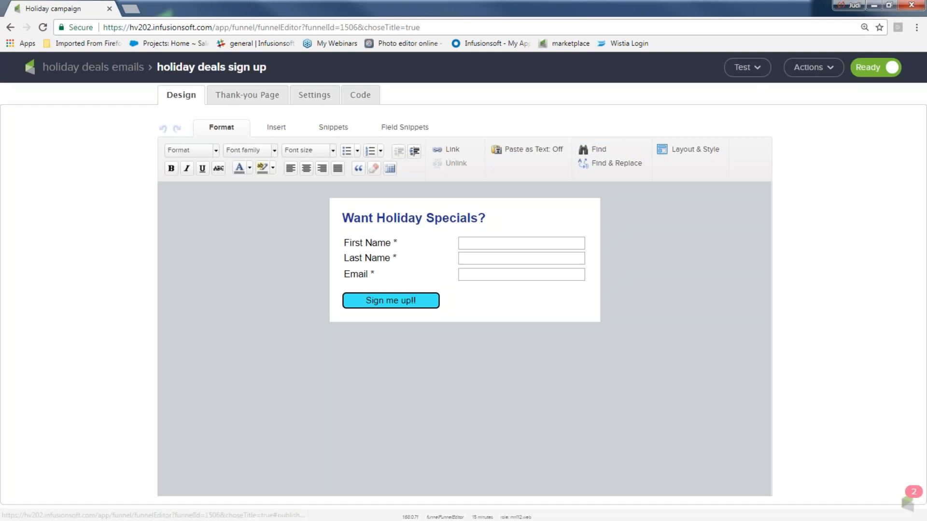
Open the hosted version of the sign-up form through its Pretty URL
left_click(367, 103)
left_click(270, 374)
left_click(294, 377)
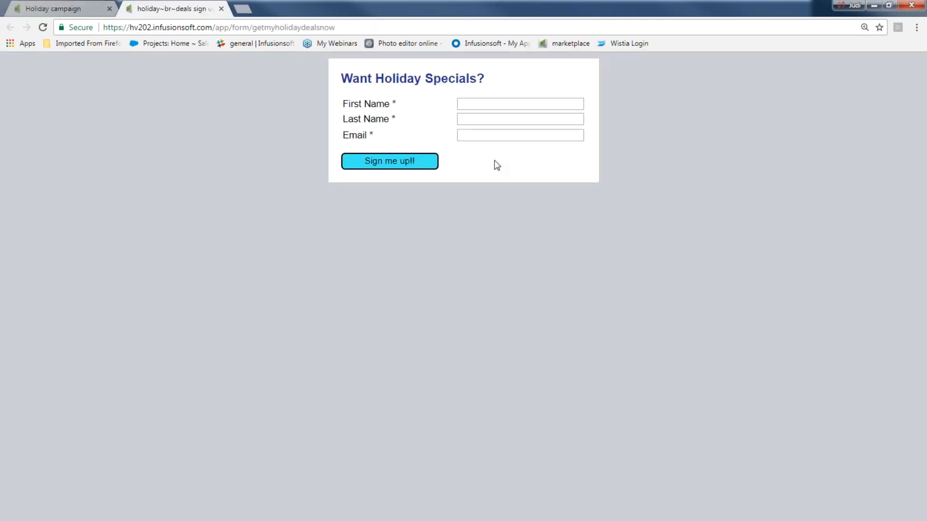
Fill in the hosted form with a test contact's first name, last name and email, and submit it
left_click(505, 103)
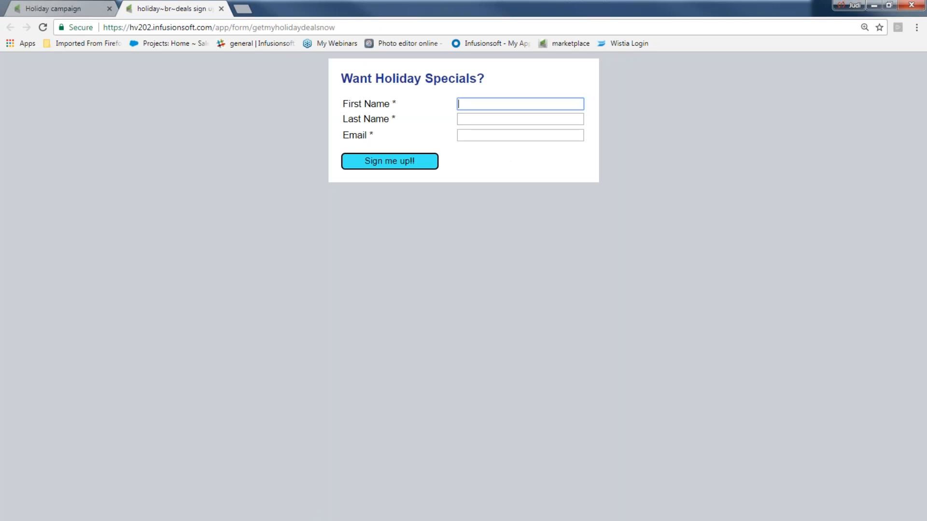
type("Gu")
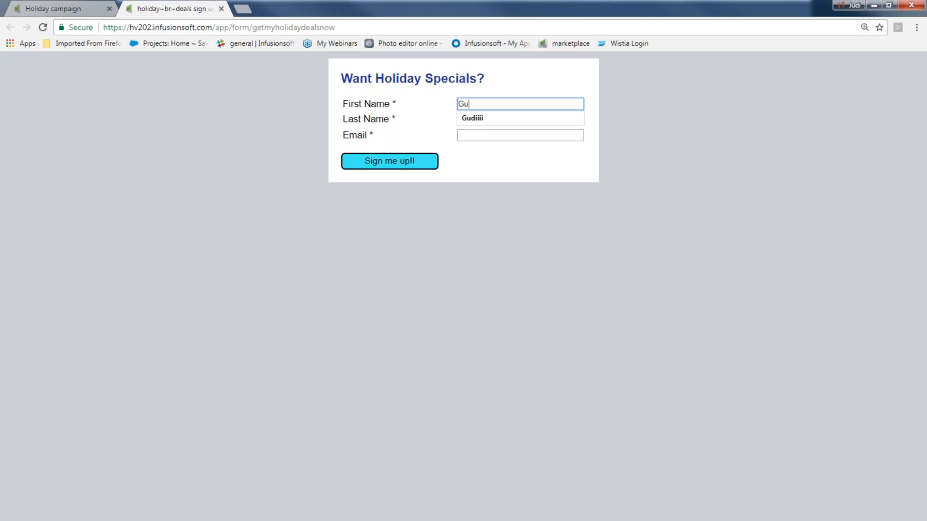
type("diiiii")
left_click(495, 123)
type("Millerrrrrr")
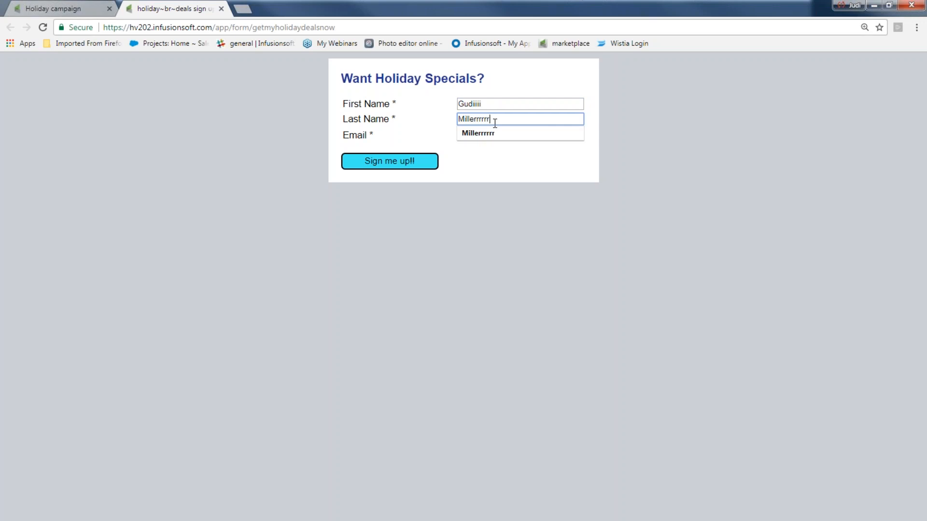
left_click(481, 163)
left_click(493, 137)
type("hey")
left_click(490, 150)
left_click(354, 161)
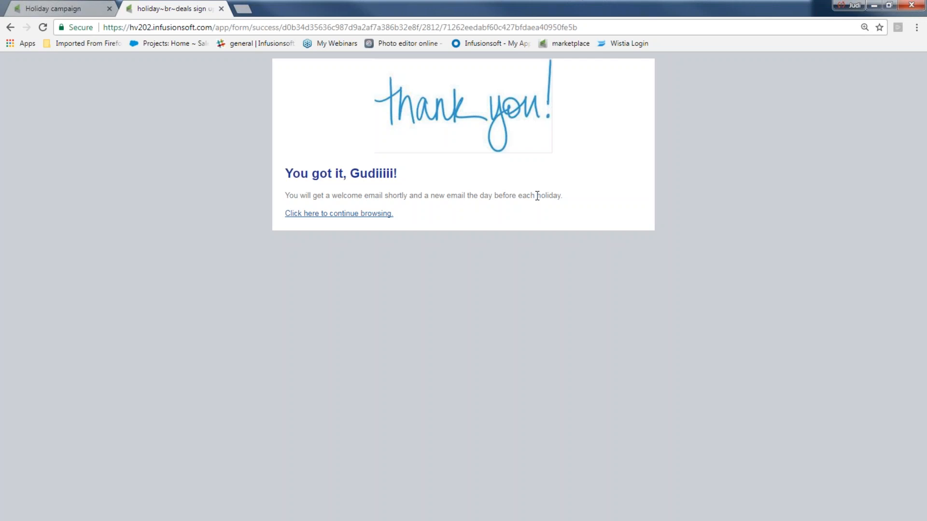
Switch back to the campaign editor and return from the sign-up form to the Holiday campaign canvas
left_click(77, 9)
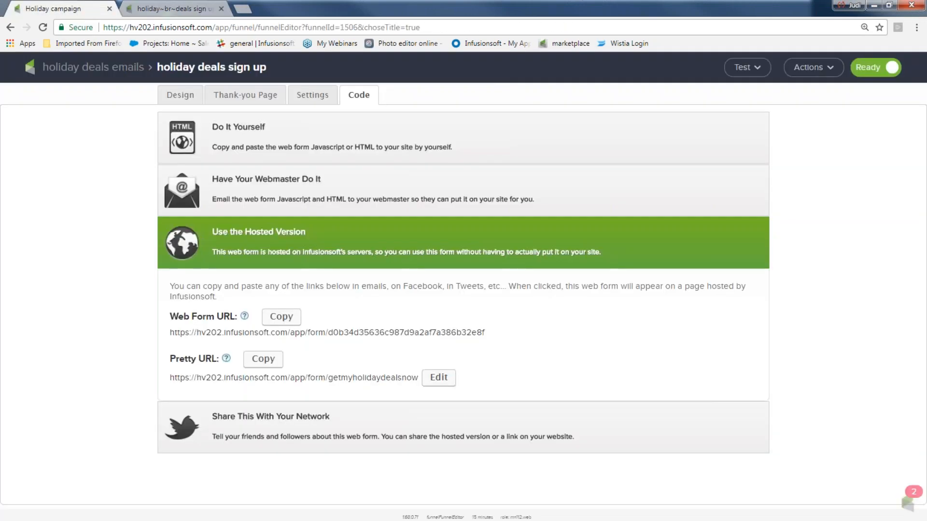
left_click(97, 75)
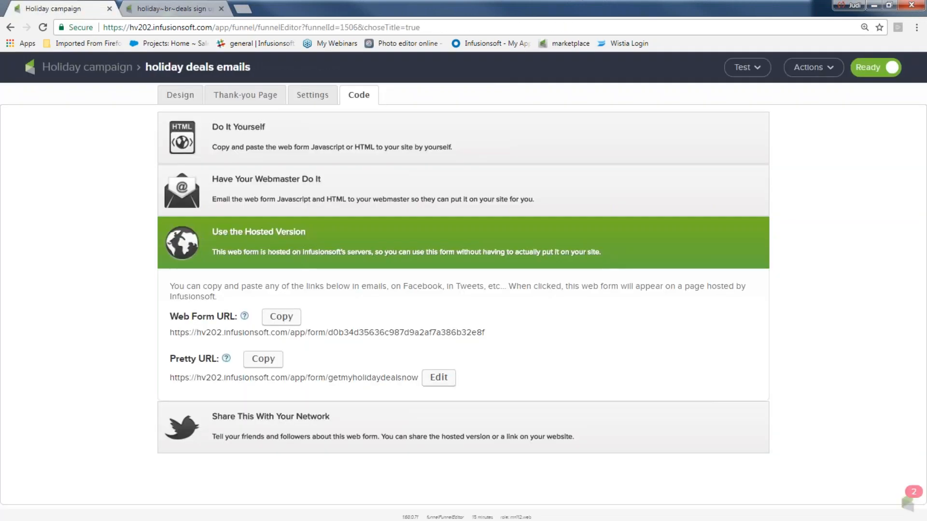
left_click(99, 72)
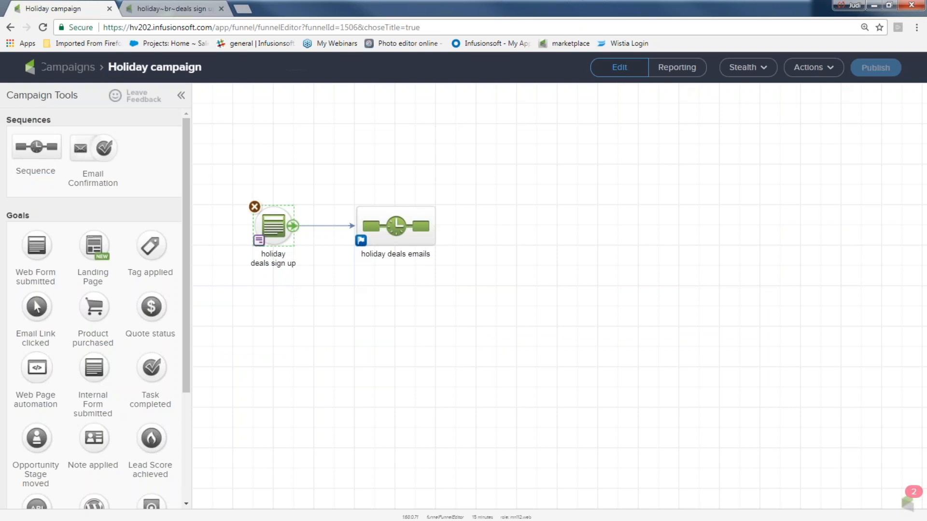
Go to the campaigns list and open the record of the Holiday campaign's active contact
left_click(81, 69)
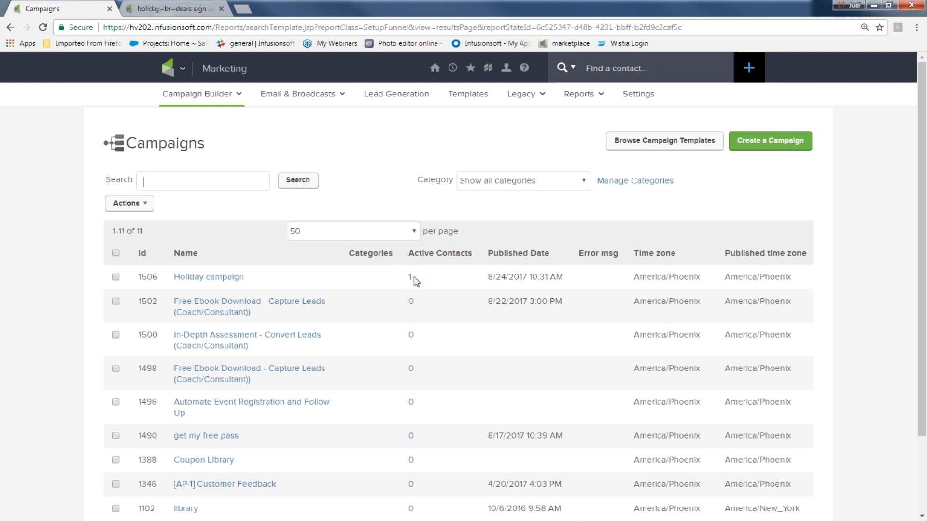
left_click(410, 278)
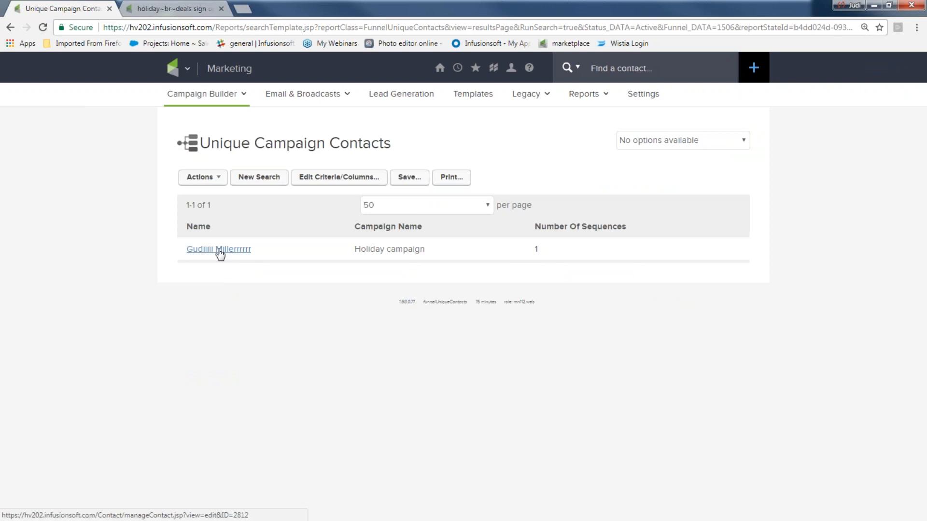
left_click(220, 250)
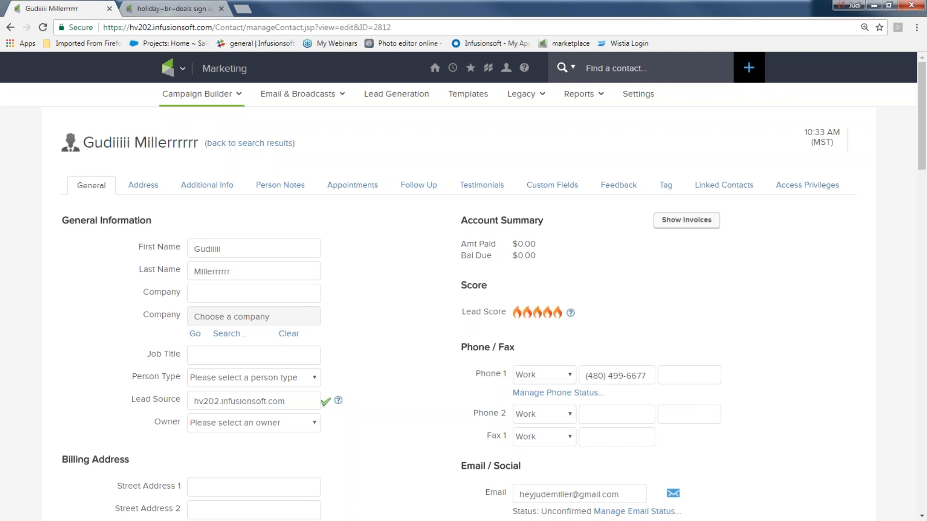
Check the contact record for the Holiday deals opt in tag and the date it was applied
scroll(428, 319, "down", 7)
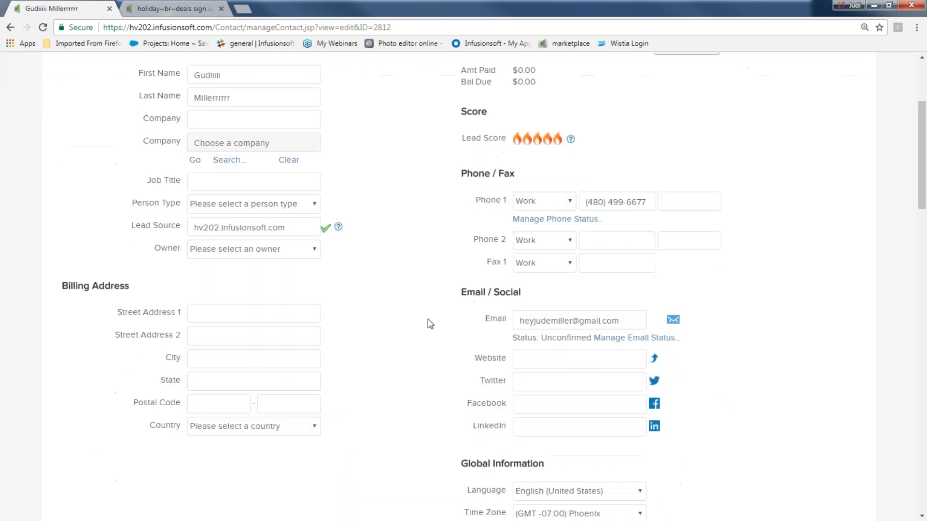
left_click_drag(562, 398, 465, 401)
left_click_drag(698, 395, 659, 403)
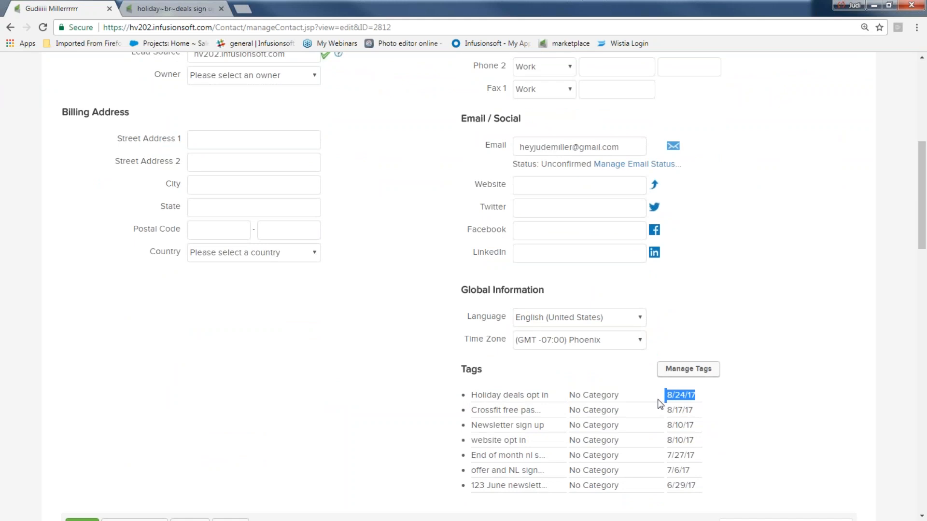
Open the contact's campaign activity and look over its active sequences and recent campaign history
scroll(558, 380, "down", 6)
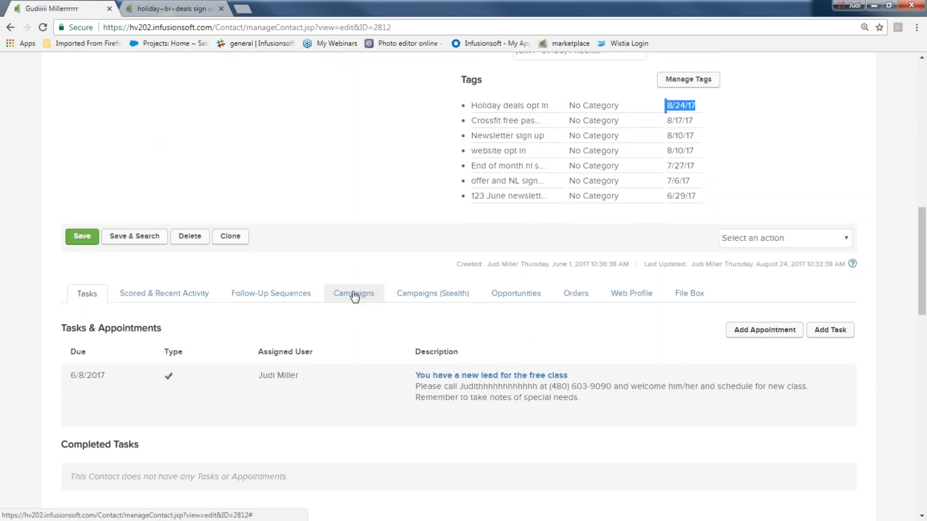
left_click(355, 295)
scroll(355, 295, "down", 5)
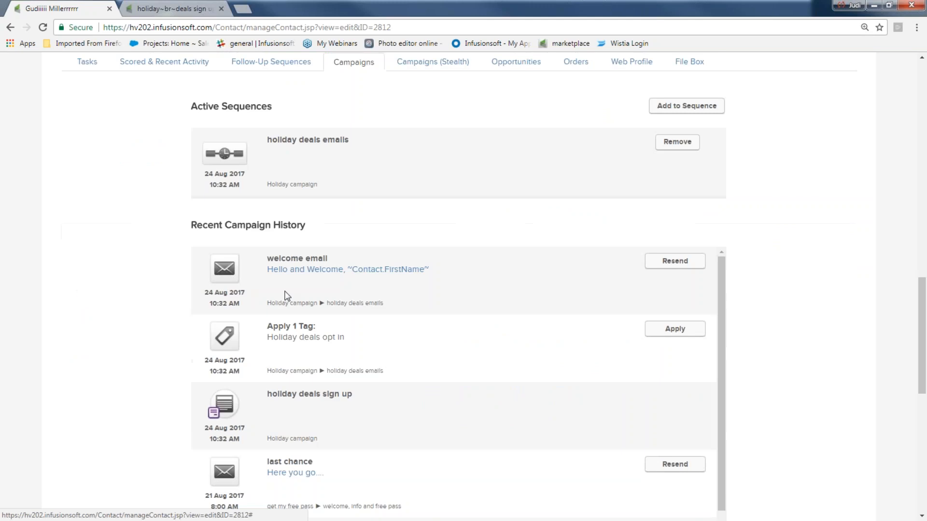
left_click_drag(191, 226, 338, 240)
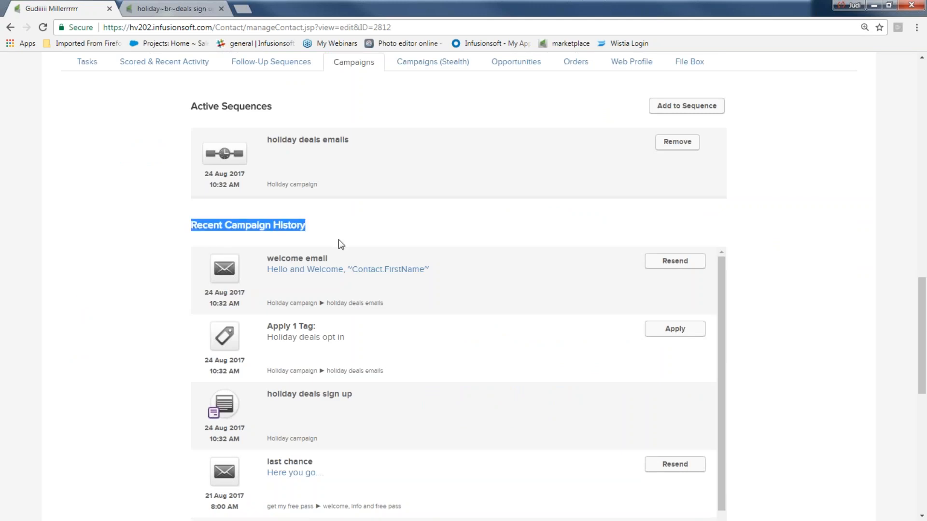
scroll(454, 381, "down", 3)
scroll(453, 381, "up", 3)
scroll(355, 265, "up", 5)
scroll(368, 296, "down", 7)
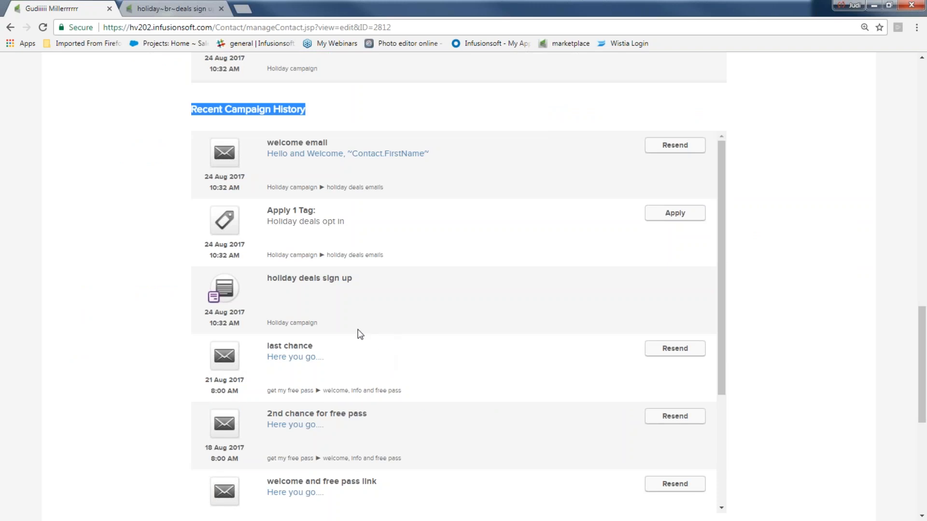
Check the names and dates of the sign-up, tag and welcome email entries in the recent campaign history
left_click_drag(298, 279, 352, 280)
scroll(343, 328, "down", 2)
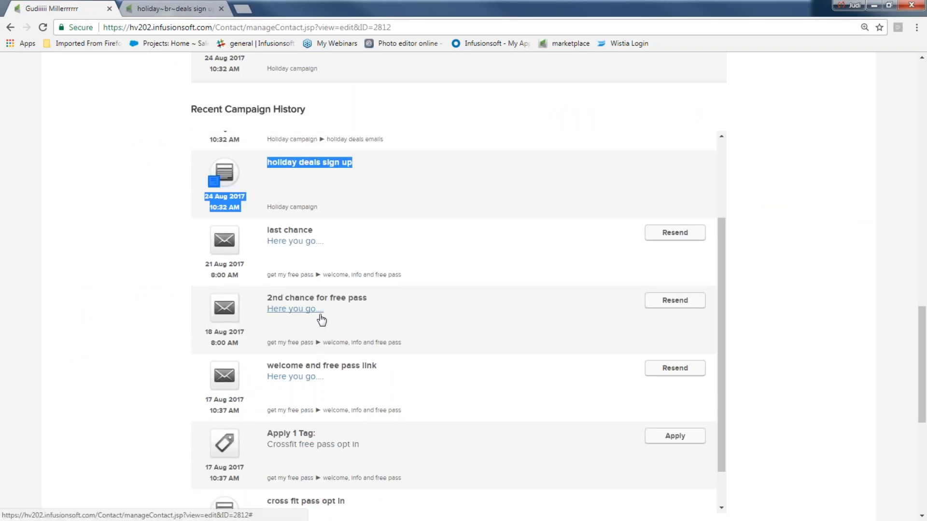
scroll(321, 319, "up", 1)
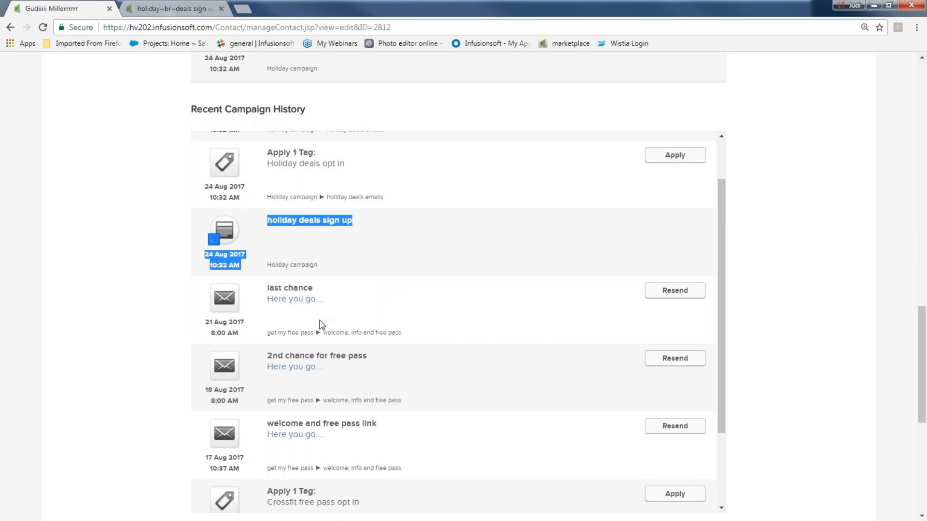
scroll(320, 322, "up", 1)
left_click_drag(261, 279, 360, 283)
left_click_drag(201, 313, 252, 318)
left_click_drag(259, 217, 319, 216)
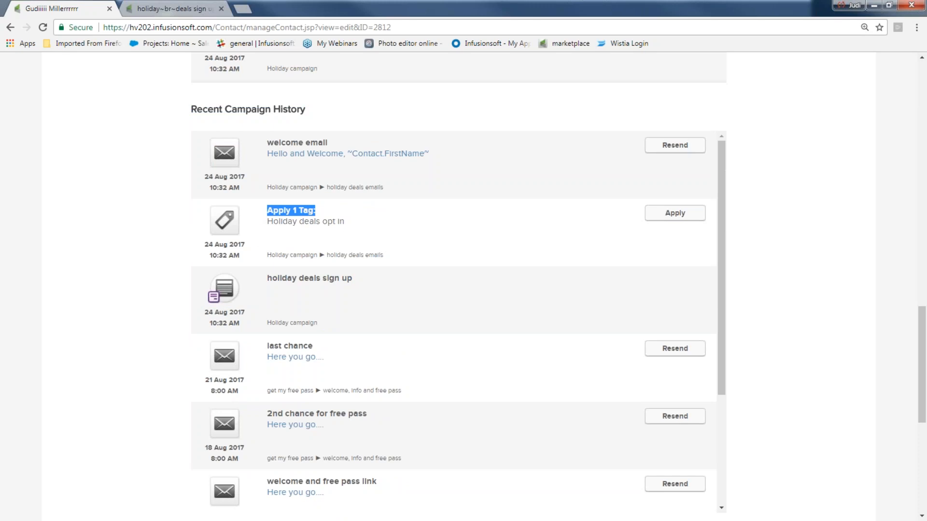
left_click_drag(198, 246, 246, 246)
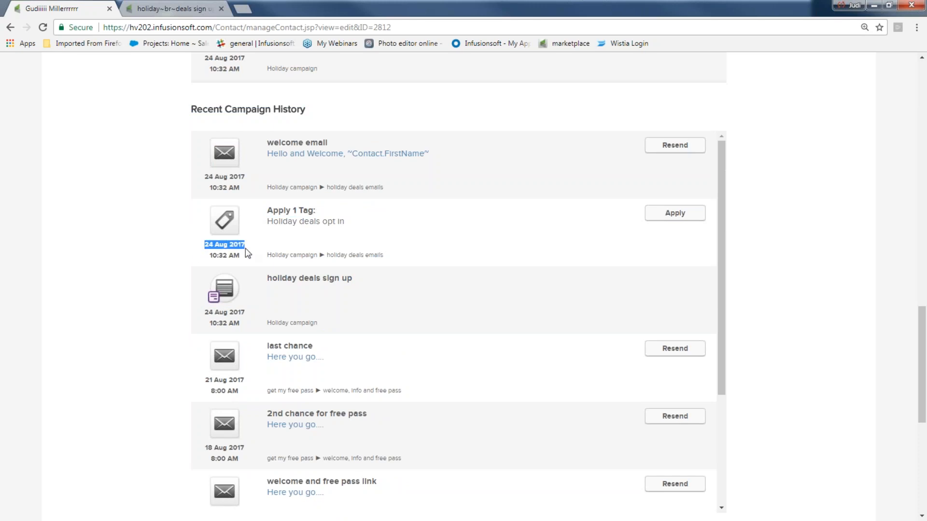
left_click(258, 147)
left_click_drag(258, 147, 237, 195)
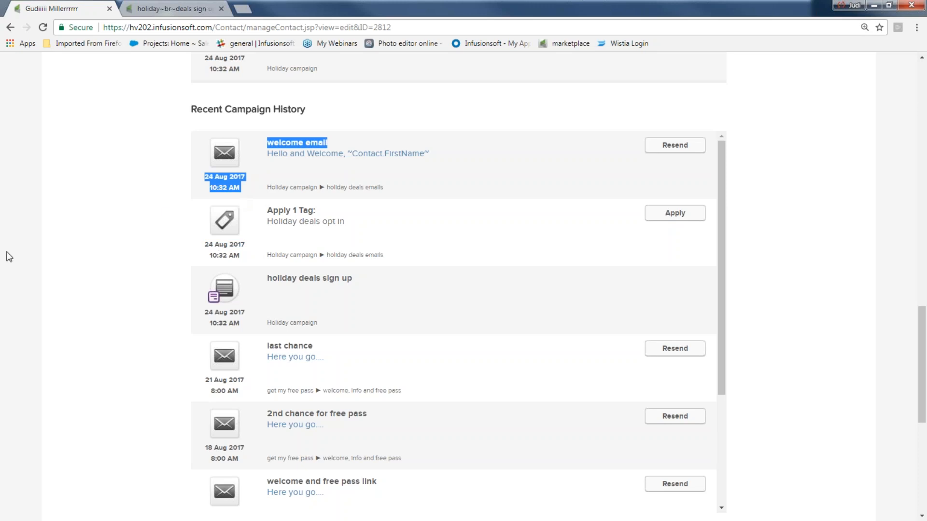
Review the labor day, halloween, thanksgiving and christmas emails among the contact's upcoming campaign items
scroll(82, 283, "down", 7)
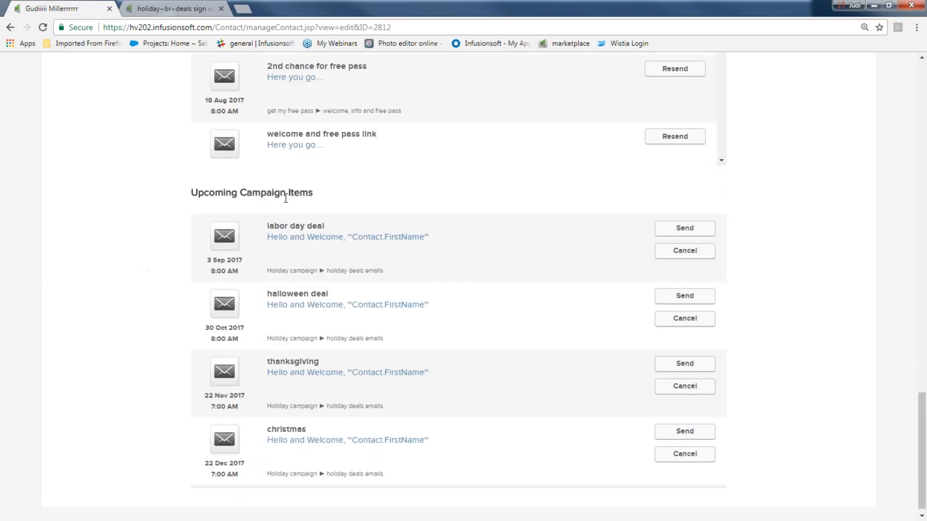
left_click_drag(267, 225, 331, 235)
left_click_drag(269, 293, 328, 294)
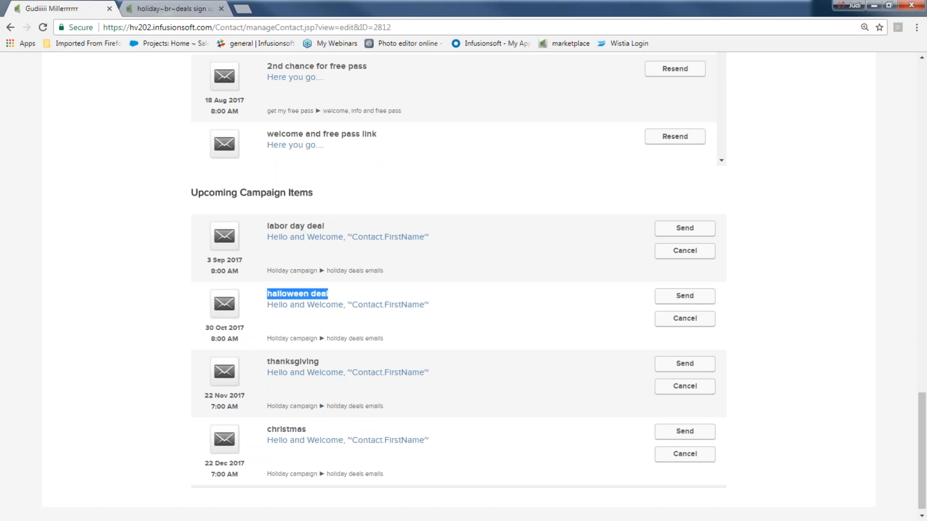
left_click_drag(269, 363, 312, 390)
left_click_drag(268, 429, 311, 435)
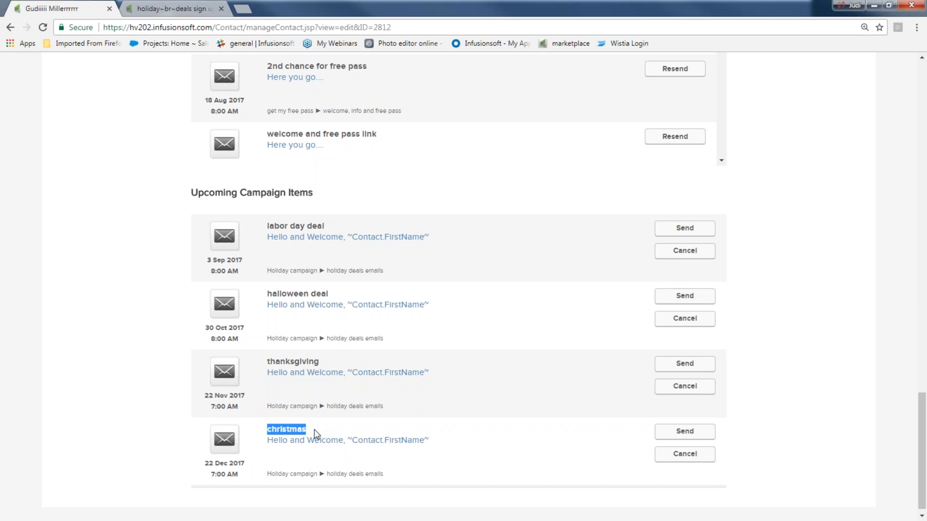
Leave the contact record and open the full list of CRM contacts
scroll(45, 453, "up", 20)
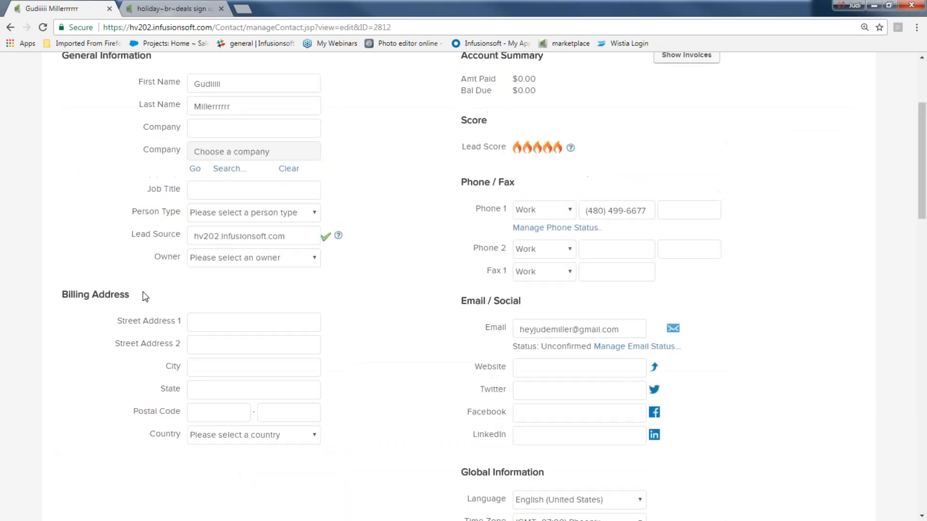
left_click(174, 69)
left_click(285, 123)
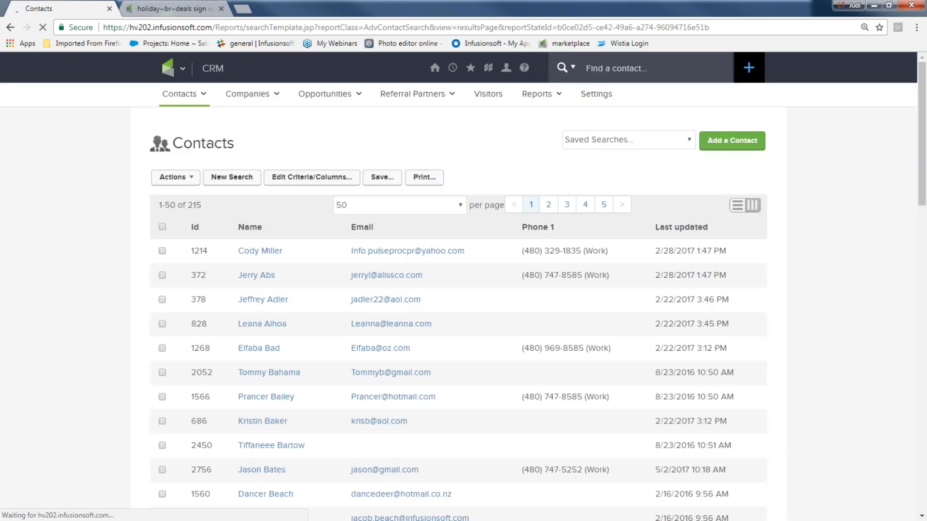
left_click(163, 251)
left_click(163, 276)
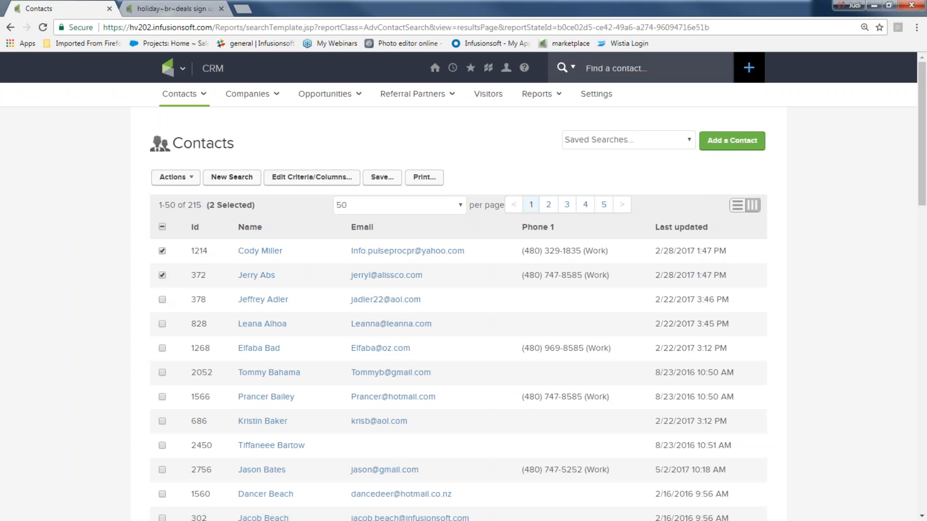
left_click(162, 227)
left_click(162, 227)
Select the first five contacts in the contact list
left_click(162, 251)
left_click(162, 275)
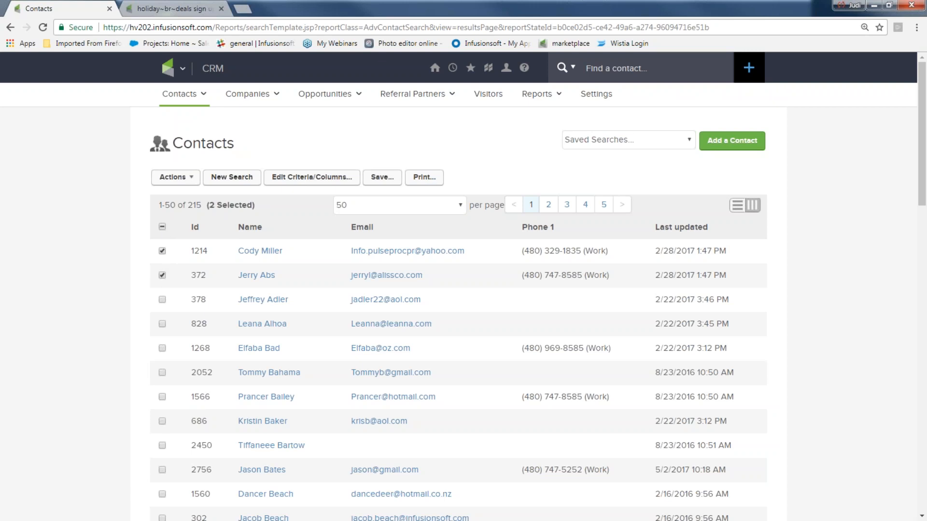
left_click(162, 300)
left_click(162, 324)
left_click(162, 348)
Open the Start/Stop a Campaign Sequence action for the selected contacts
left_click(172, 179)
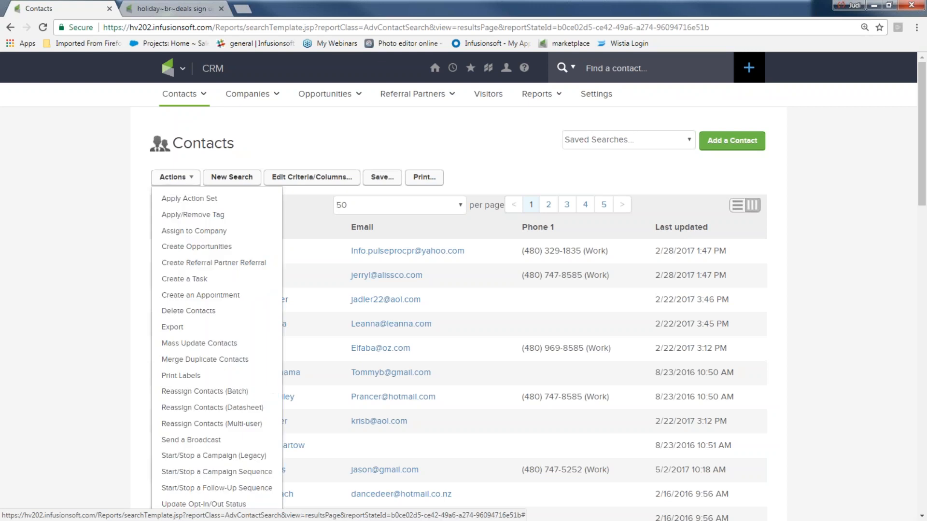
scroll(174, 174, "down", 2)
scroll(198, 347, "down", 1)
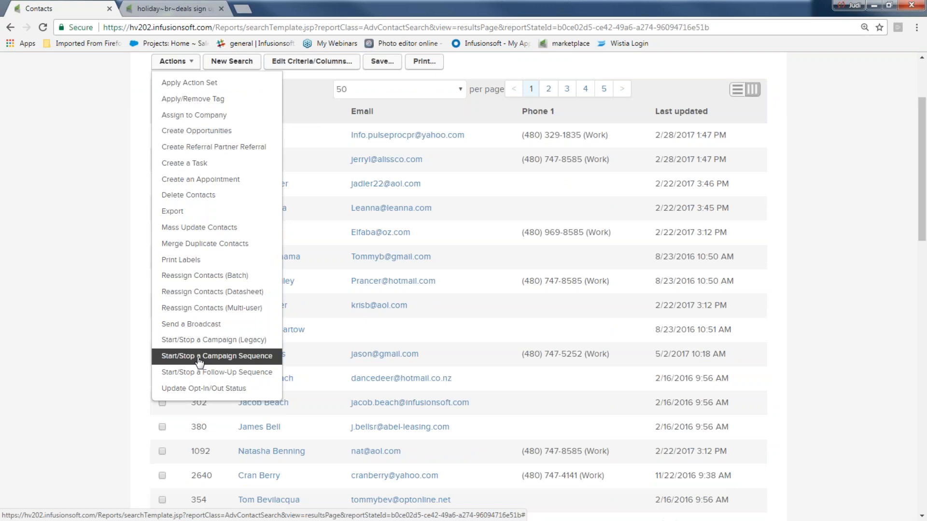
left_click(199, 358)
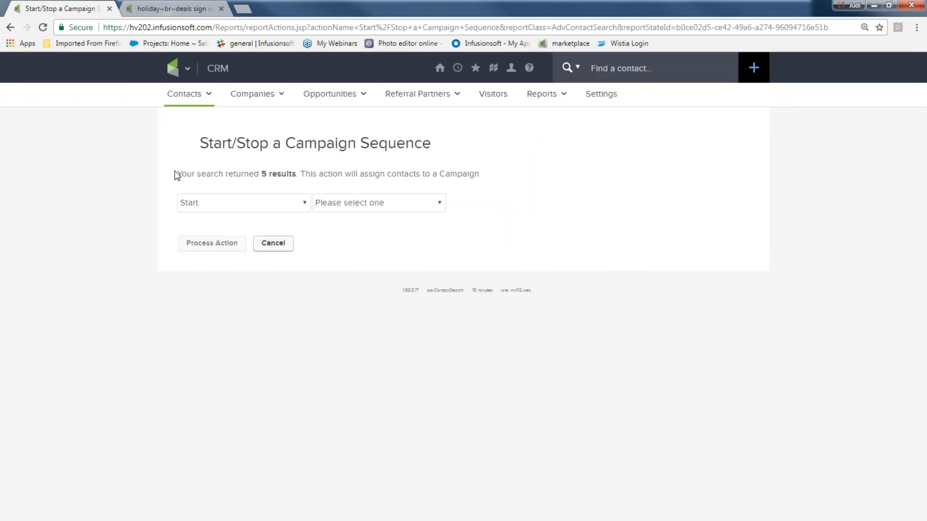
Set the action to Start, with Holiday campaign as the campaign and holiday deals emails as the sequence
left_click_drag(177, 175, 482, 175)
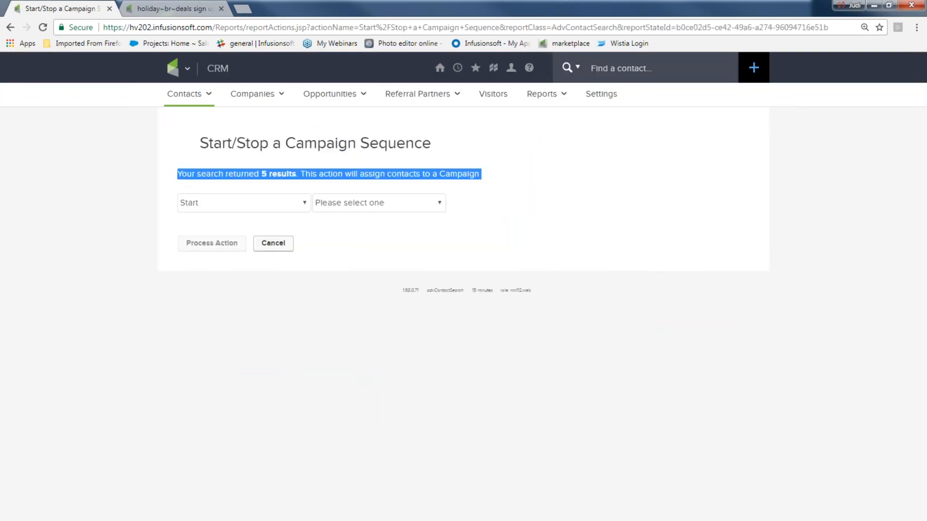
left_click(294, 204)
left_click(294, 218)
left_click(438, 205)
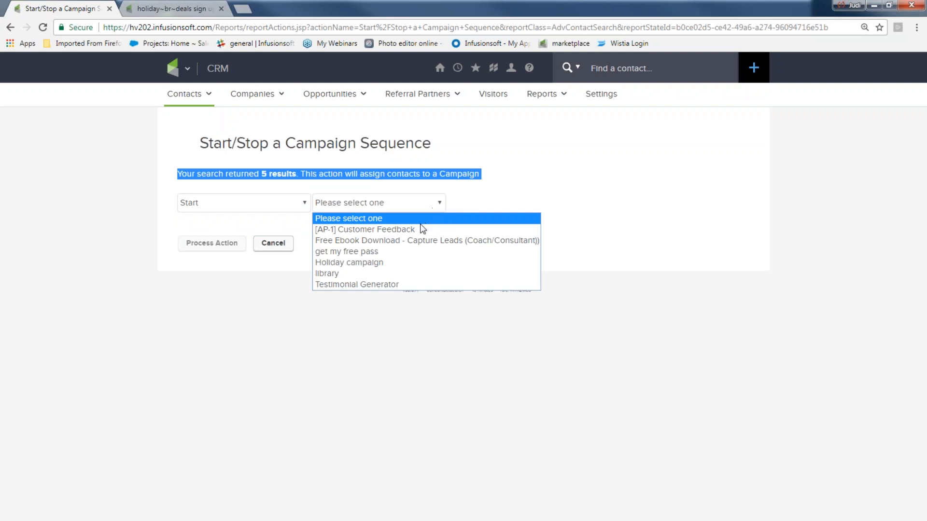
left_click(400, 266)
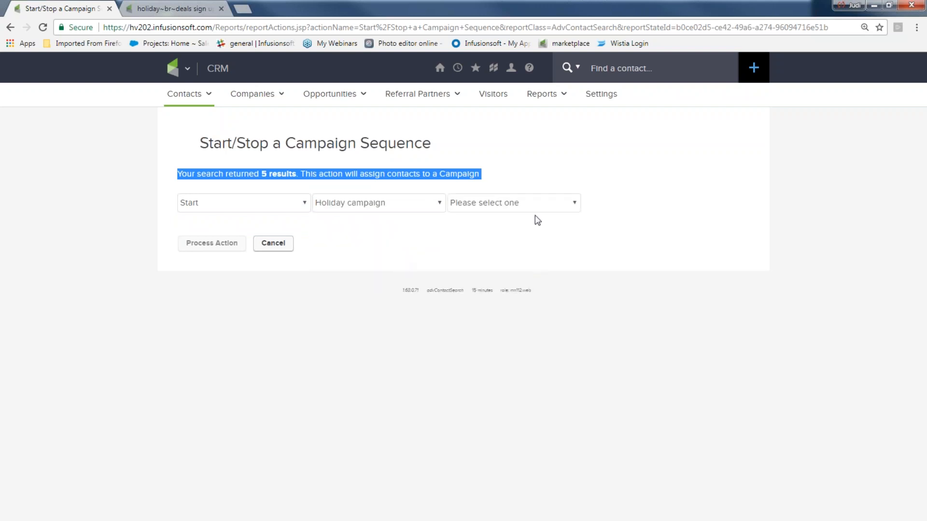
left_click(546, 209)
left_click(541, 230)
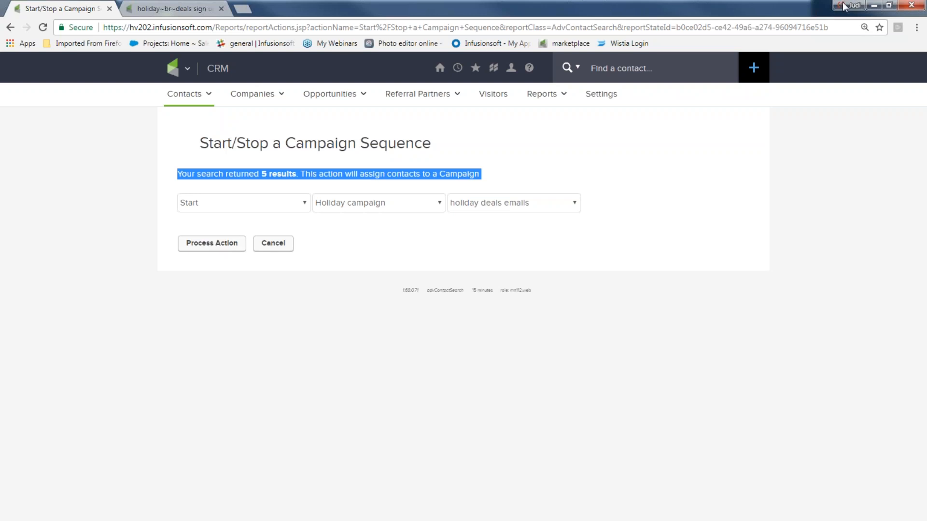
left_click(878, 7)
key("Right")
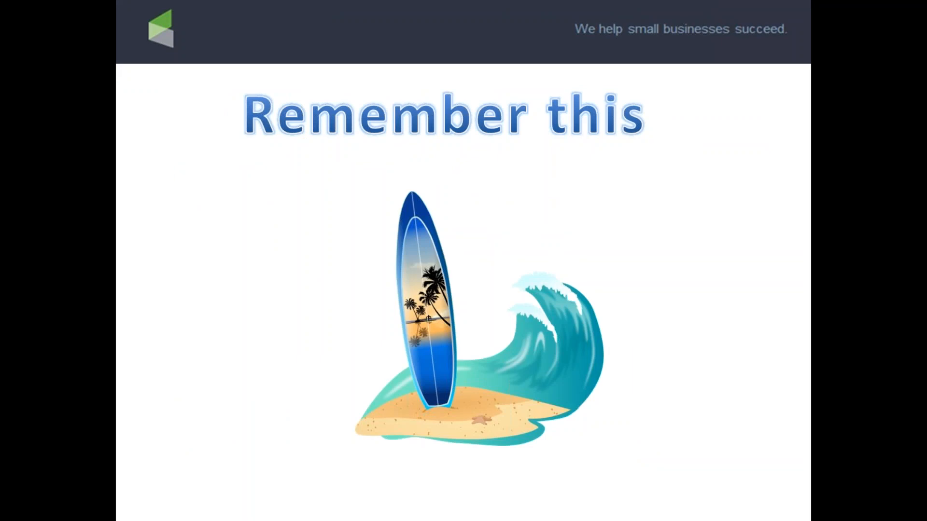
key("Right")
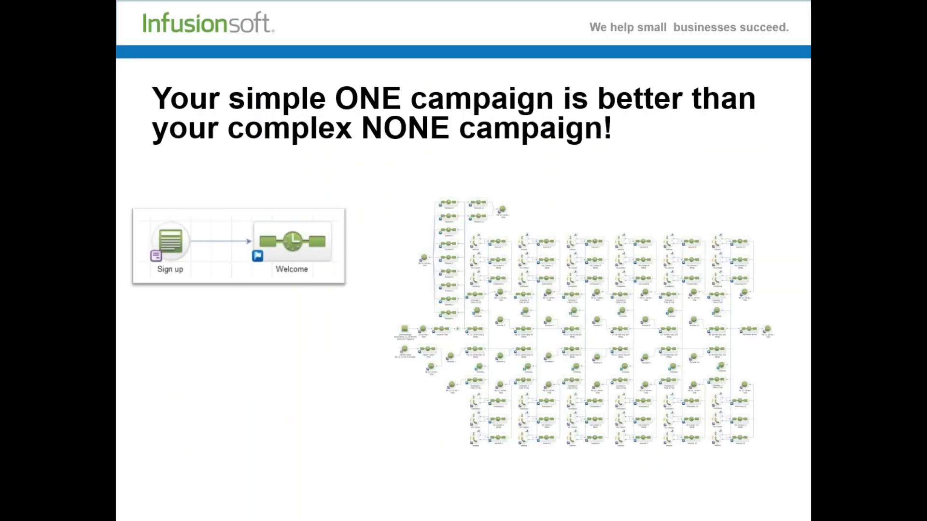
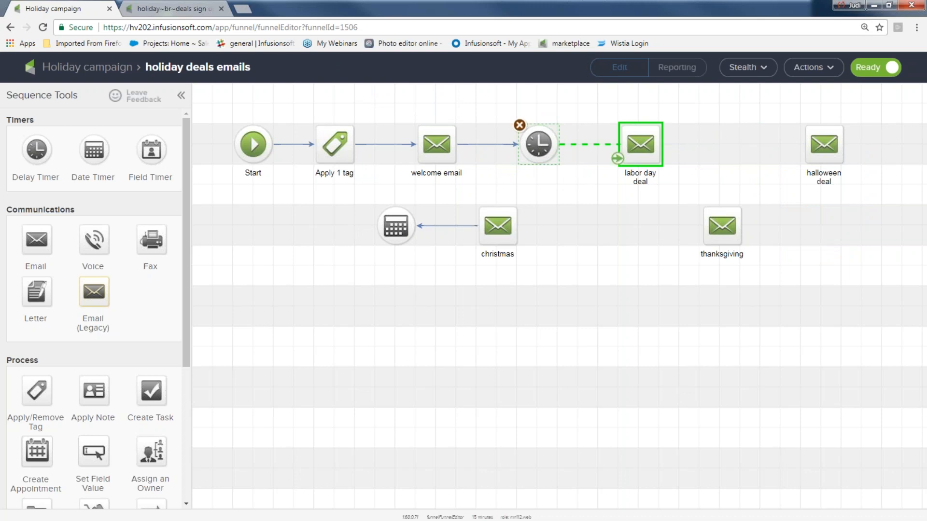
Configure the delay timer before the labor day deal email to wait at least 5 minutes and save it
double_click(537, 143)
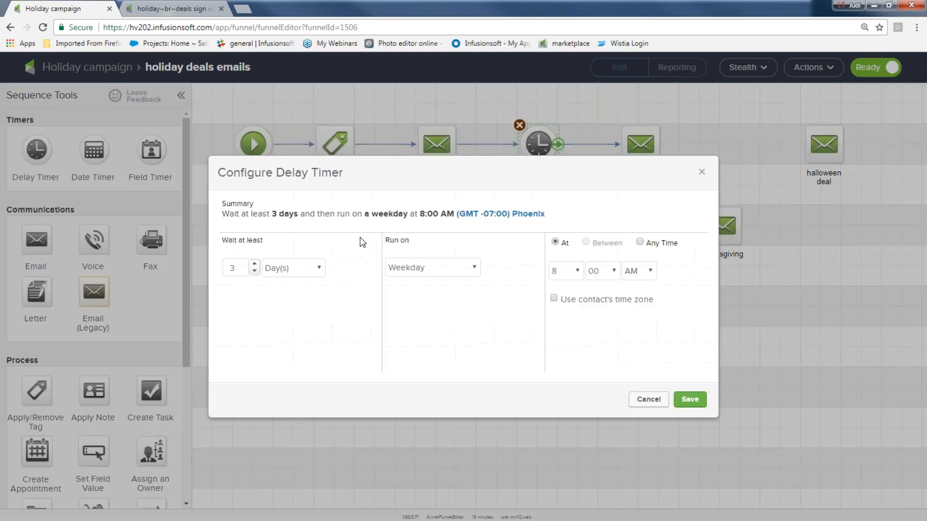
left_click(319, 268)
left_click(280, 282)
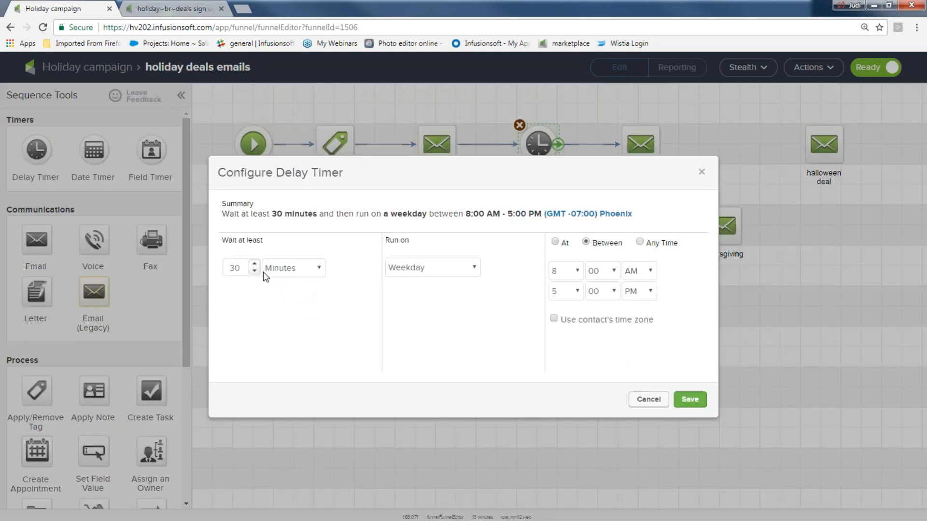
left_click(254, 271)
left_click_drag(240, 269, 205, 273)
type("5")
left_click(688, 399)
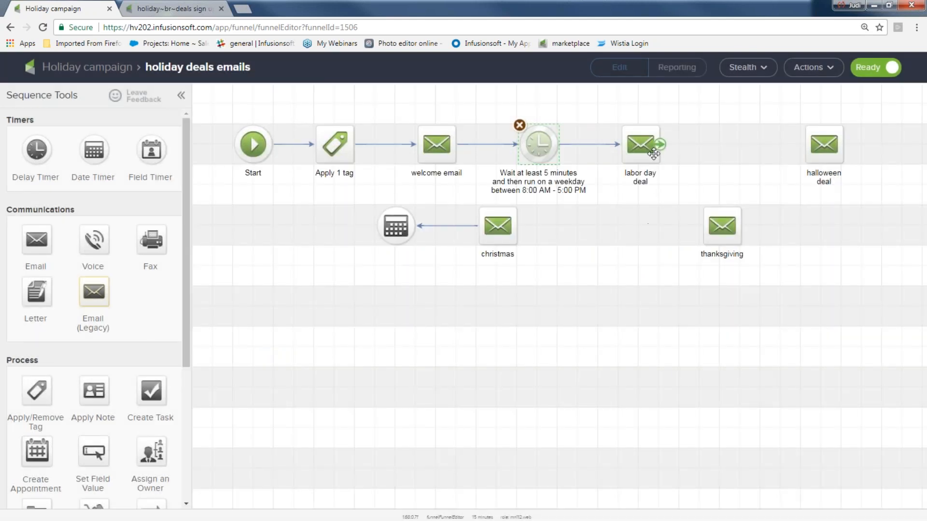
Add a delay timer after the labor day deal email, set it to wait at least 5 minutes, and connect it to the halloween deal email
left_click_drag(37, 150, 707, 138)
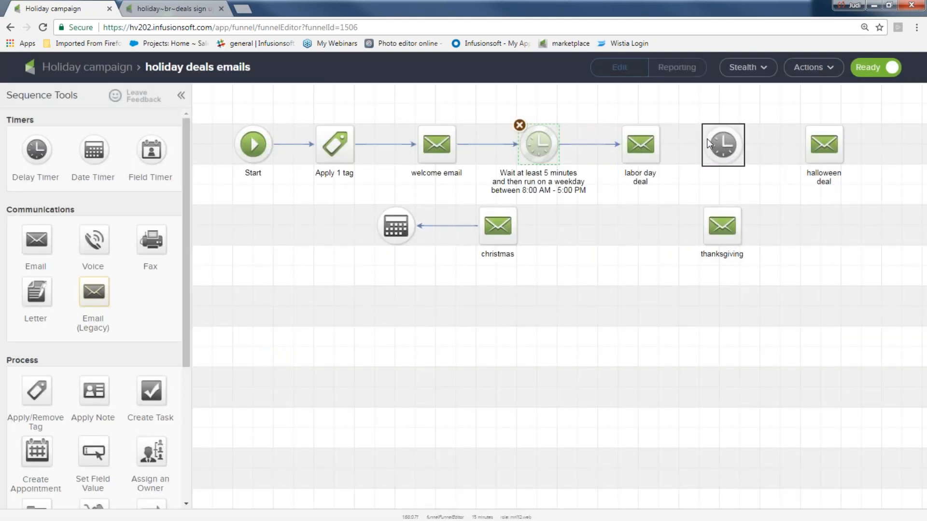
double_click(711, 141)
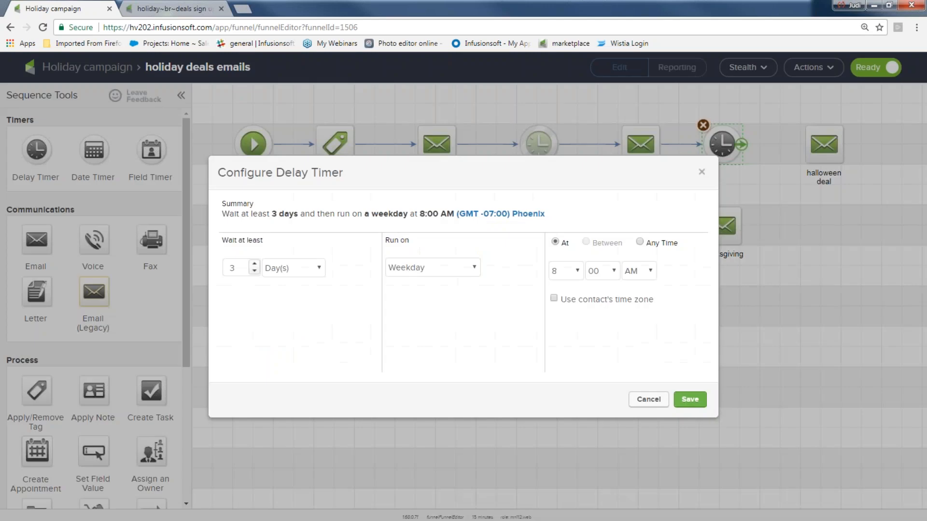
left_click(317, 268)
left_click(300, 282)
left_click_drag(242, 269, 191, 272)
type("5")
left_click(690, 399)
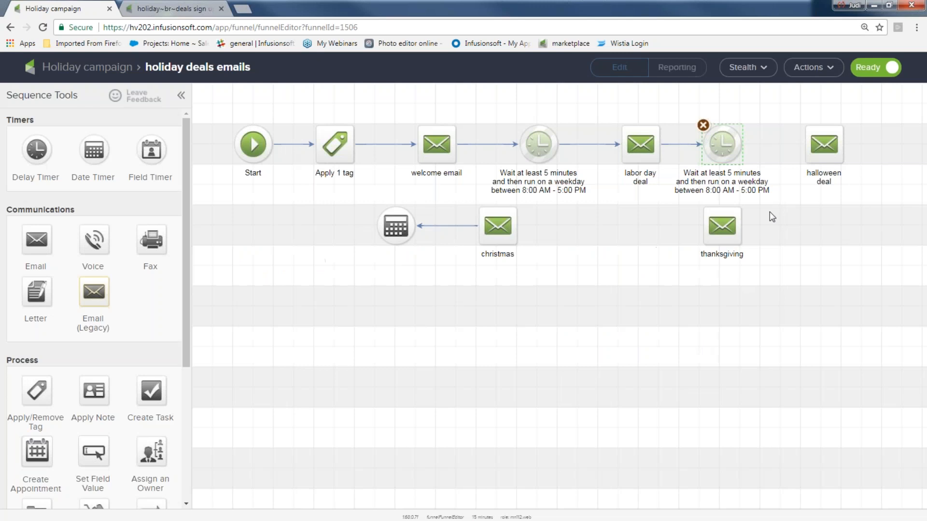
left_click_drag(742, 149, 823, 144)
left_click(871, 8)
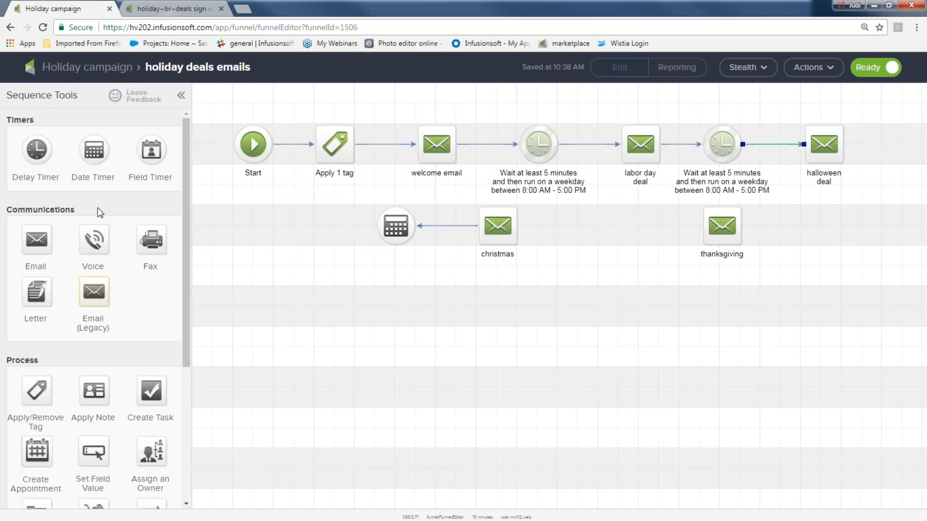
Open the hosted version of the holiday deals sign up web form's code and copy its Pretty URL
left_click(100, 76)
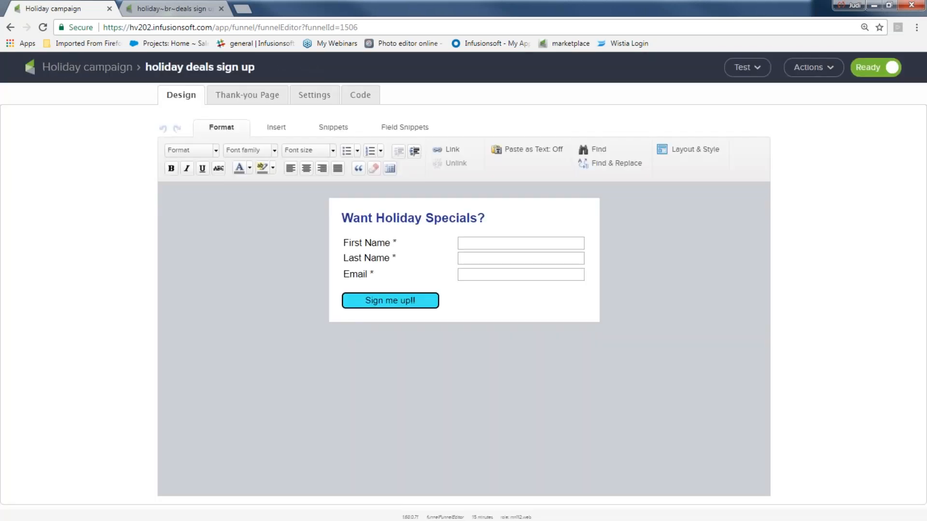
left_click(359, 99)
left_click(323, 374)
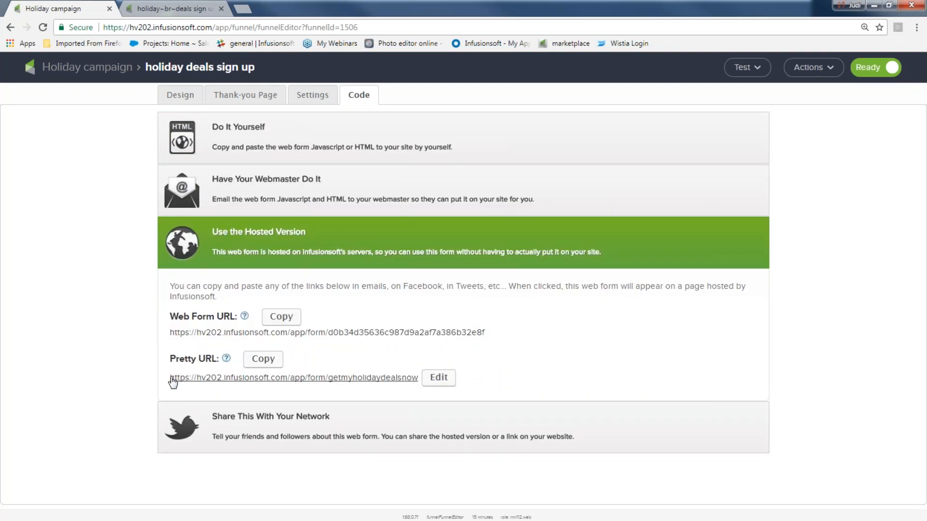
left_click_drag(167, 381, 419, 385)
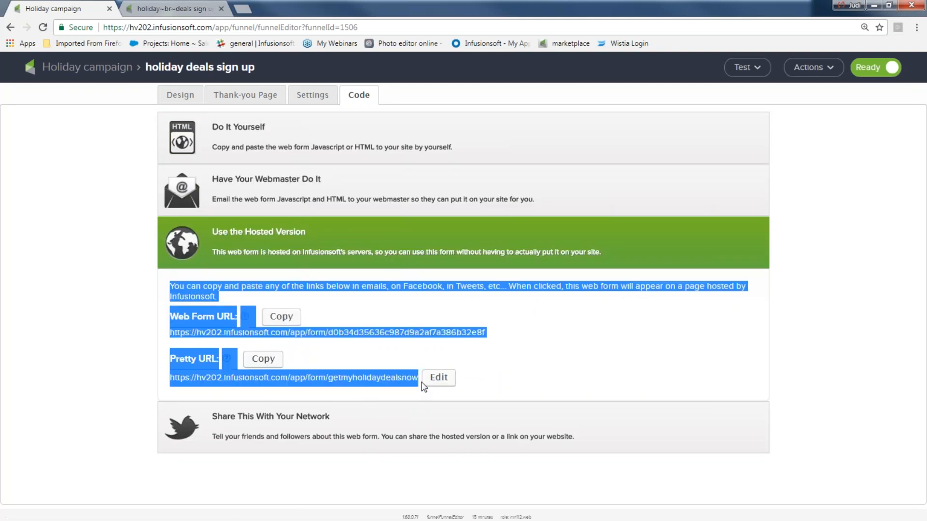
left_click(483, 374)
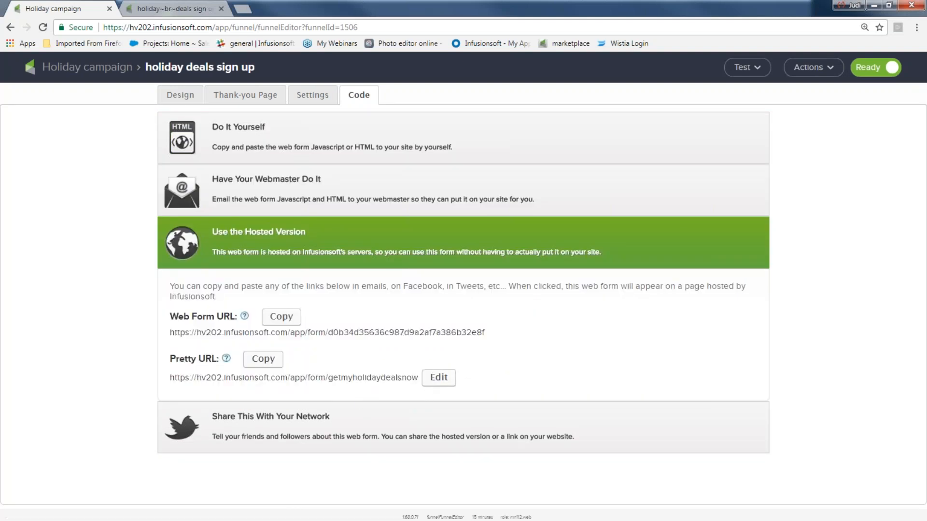
left_click(251, 359)
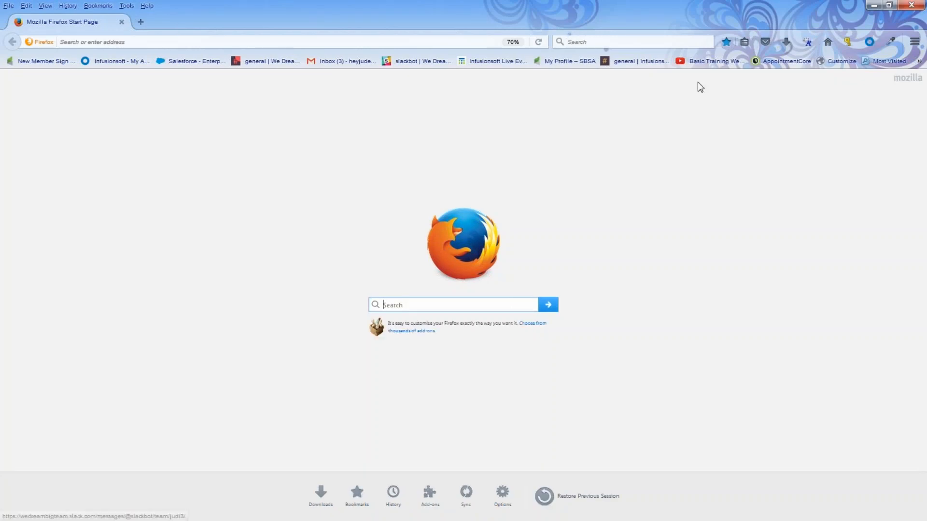
Switch to Firefox and view the sign-up form linked as Marketing Ideas on the Basic Training Webinars YouTube channel
left_click(697, 61)
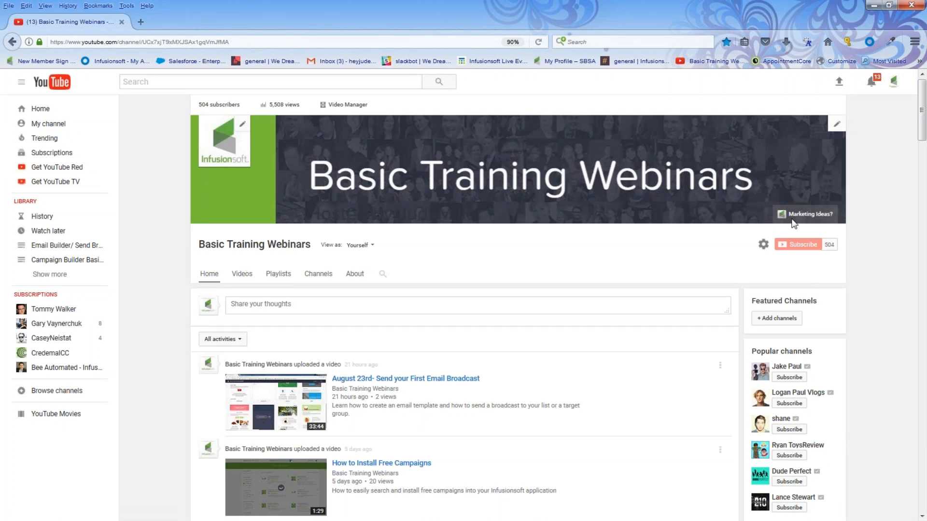
left_click(808, 213)
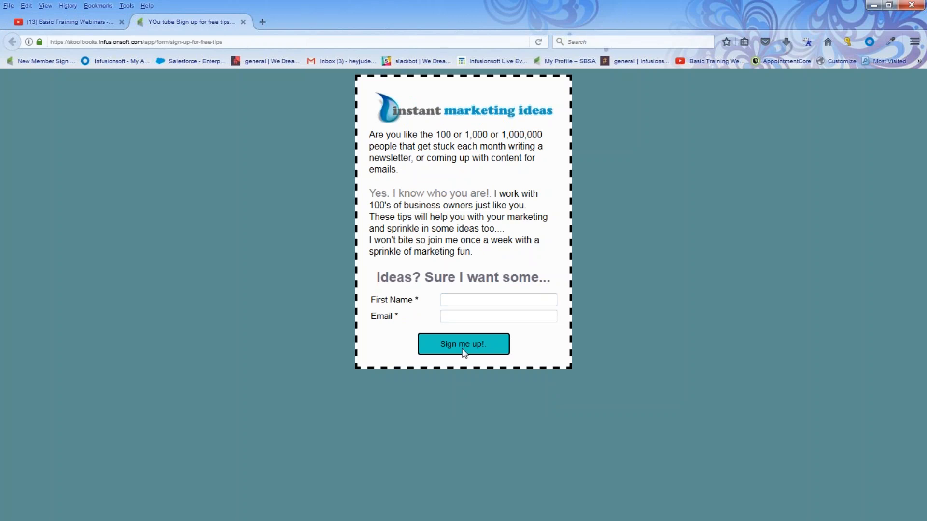
Open facebook.com in a new tab and go to the Instant Marketing Ideas page
left_click(263, 21)
type("facebook.com/")
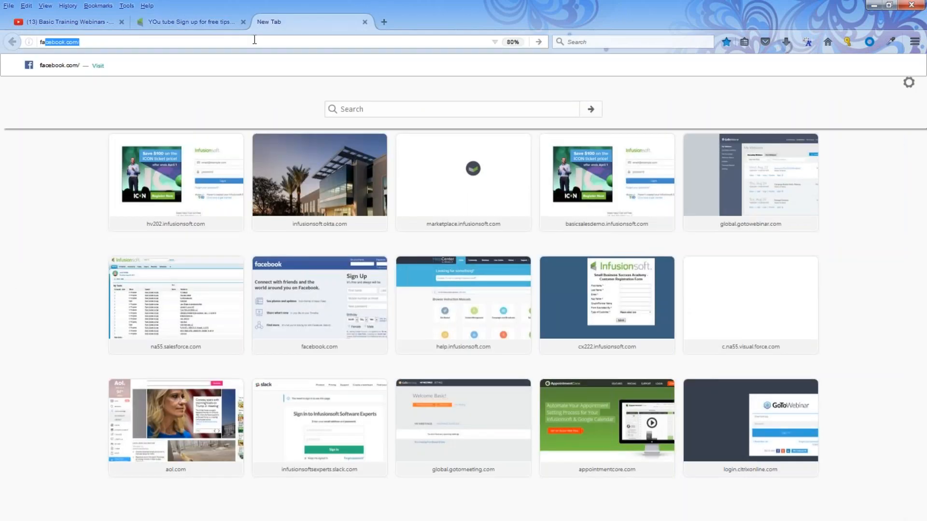
key("Return")
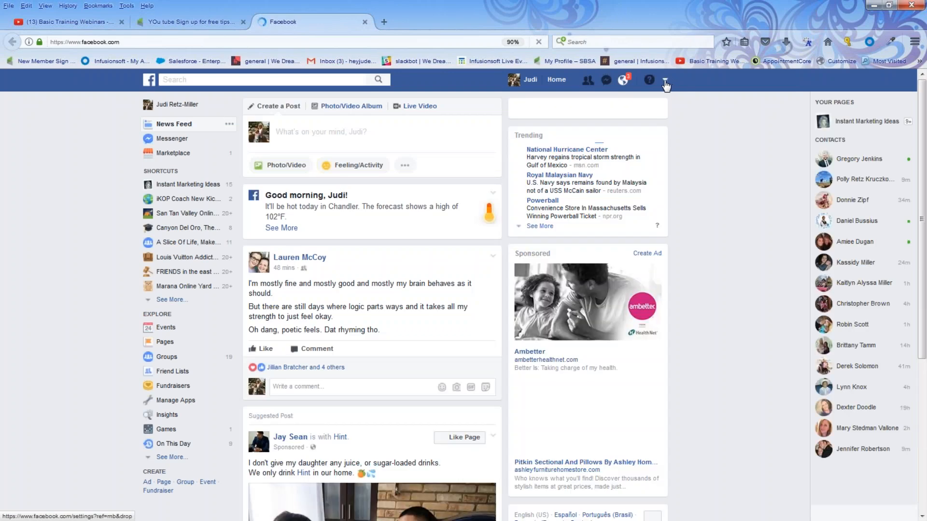
left_click(665, 82)
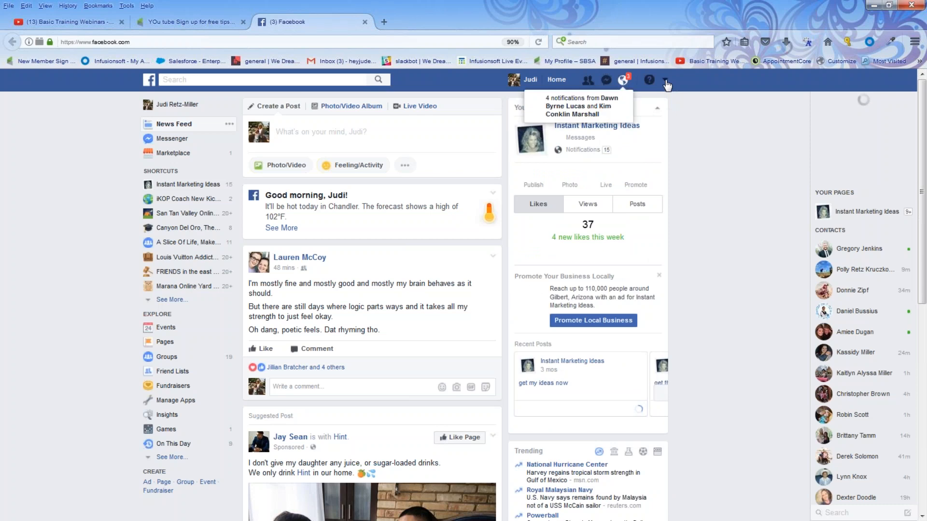
left_click(666, 81)
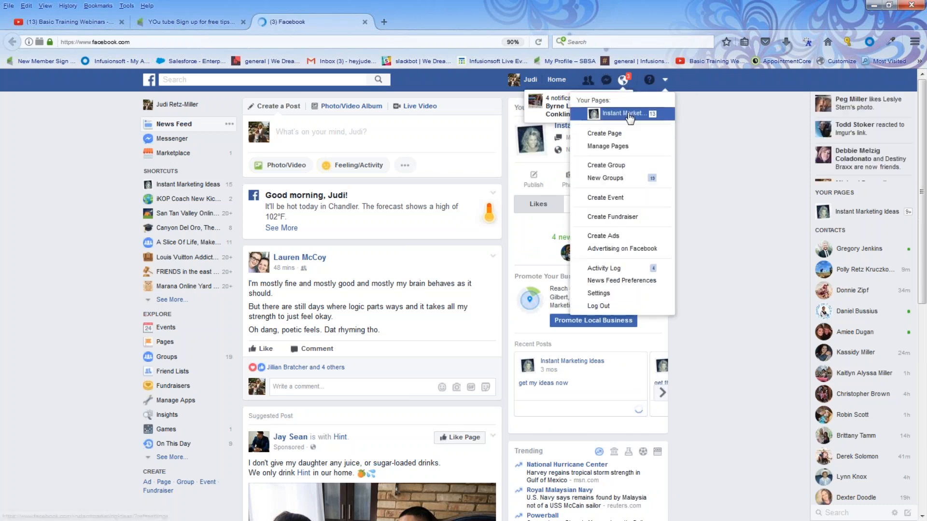
left_click(629, 115)
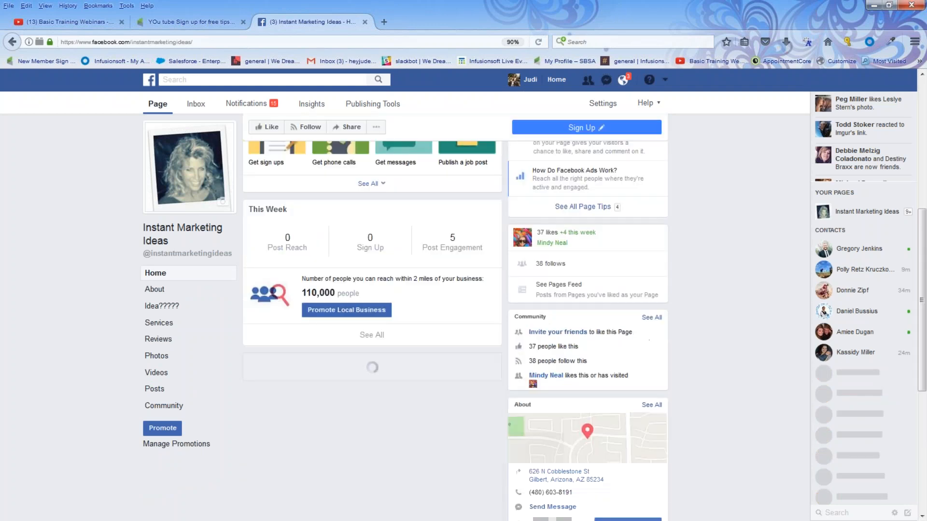
right_click(288, 328)
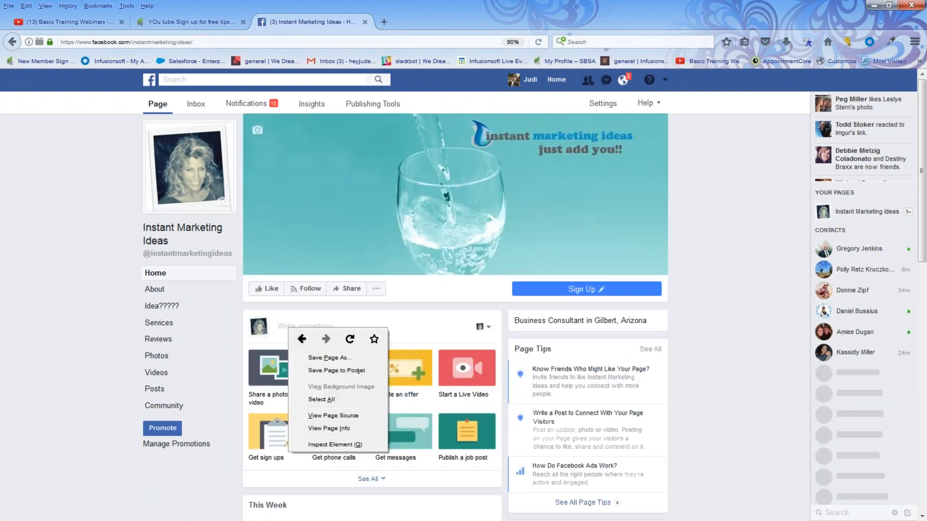
key("Escape")
left_click(296, 326)
type("https://hv202.infusionsoft.com/app/form/getmyholidaydealsnow")
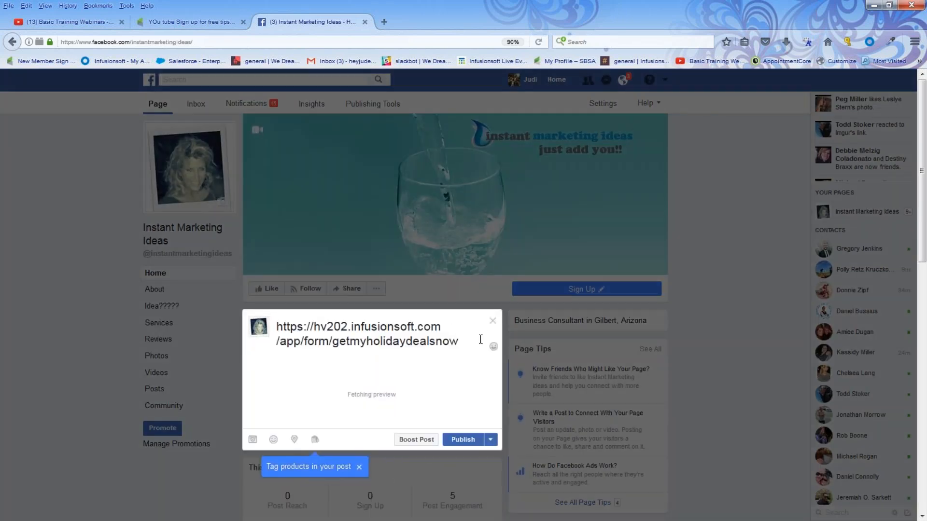
Replace the link text in the post with "get my holiday deals", keeping the link preview, and publish the post
left_click_drag(465, 339, 259, 316)
type("get")
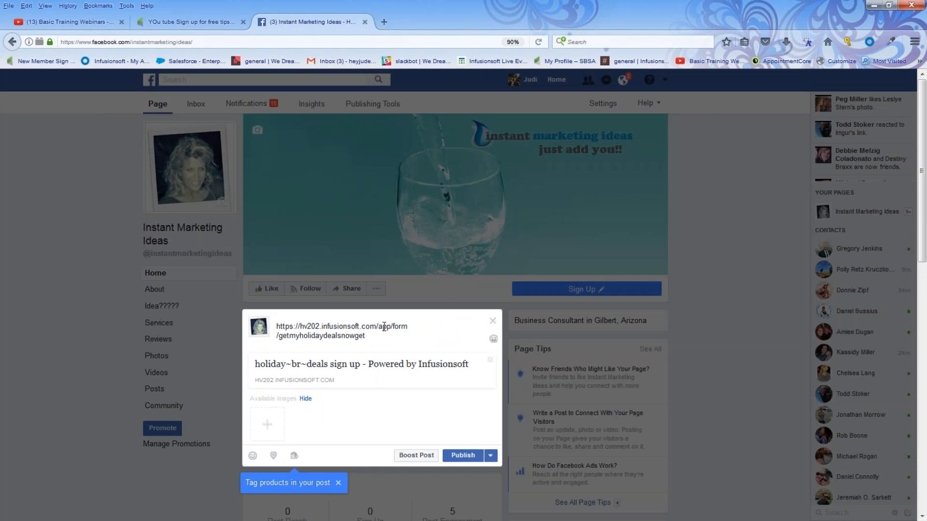
left_click_drag(375, 333, 269, 326)
type("get my n")
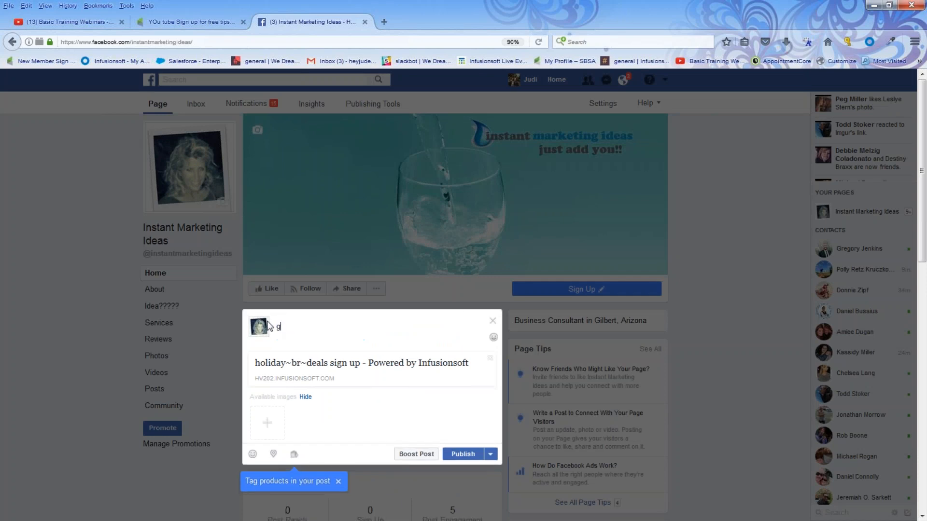
type("oli")
key("BackSpace")
key("BackSpace")
key("BackSpace")
key("BackSpace")
type("holiday deals")
left_click(461, 459)
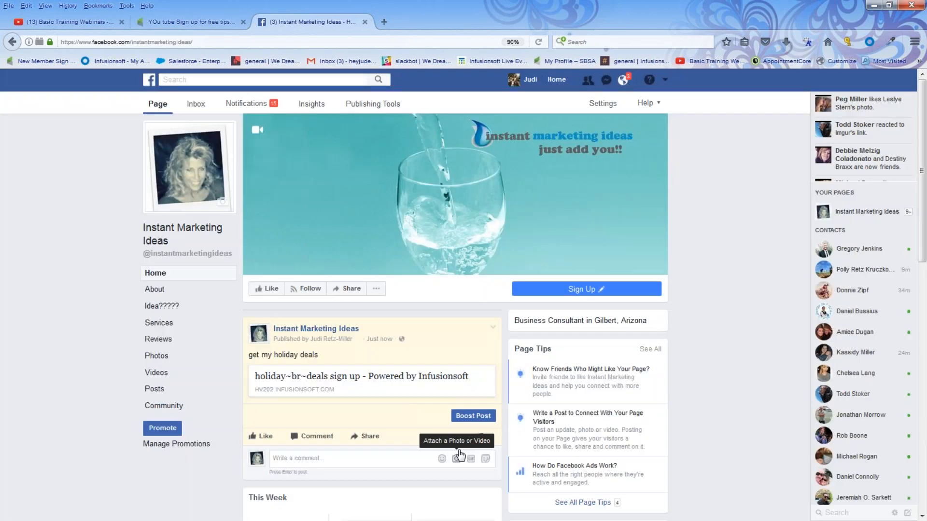
Test the link in the published post by viewing the holiday deals sign-up form, and close the form's tab
scroll(369, 421, "down", 6)
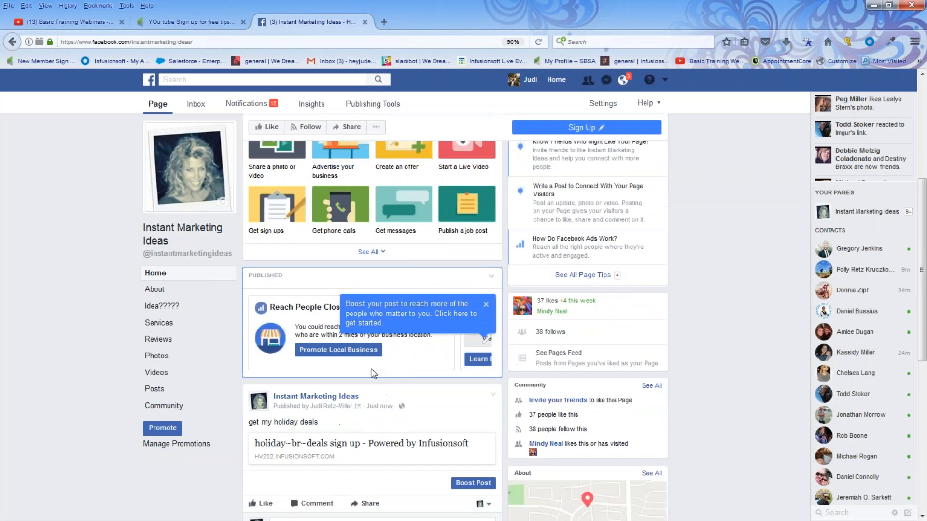
left_click(370, 387)
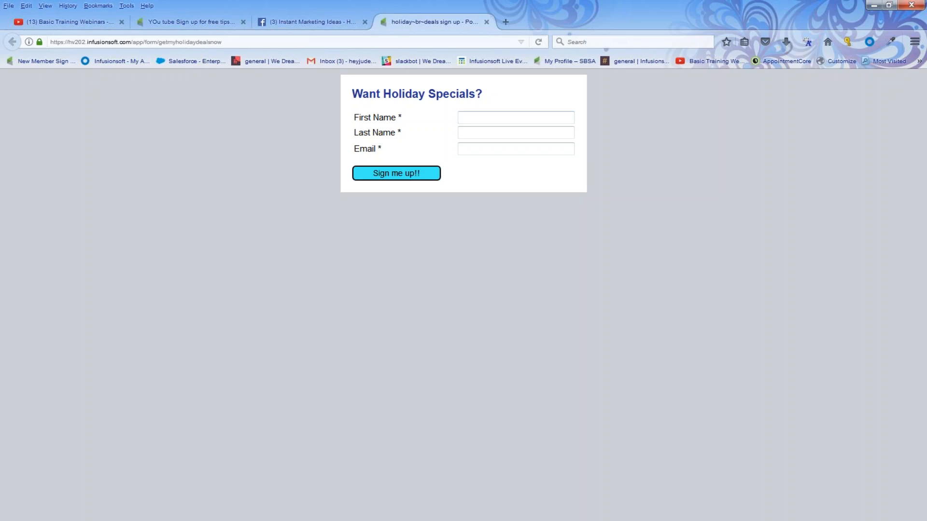
left_click(485, 22)
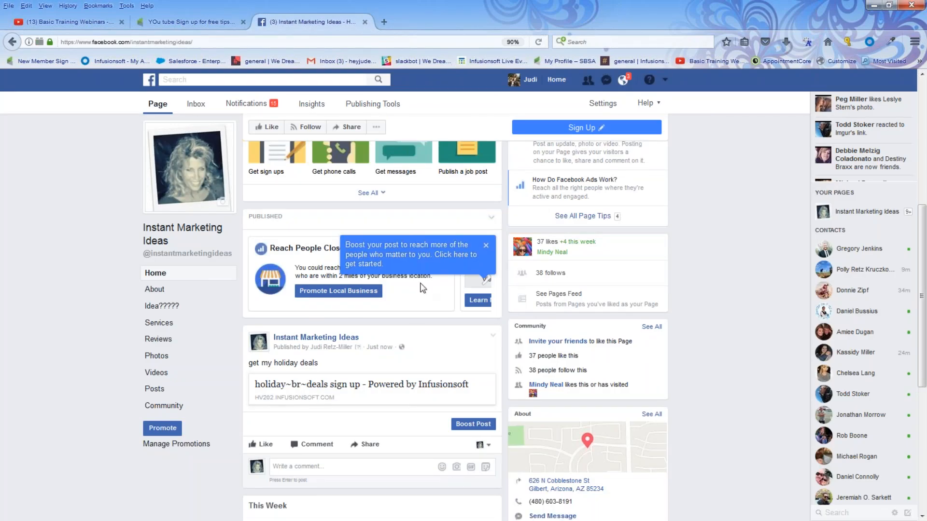
Delete the "get my holiday deals" post from the Instant Marketing Ideas page
left_click(493, 336)
left_click(434, 432)
left_click(544, 271)
Look at the opt-in form example in the chris_opt_in image and return to Firefox
left_click(875, 6)
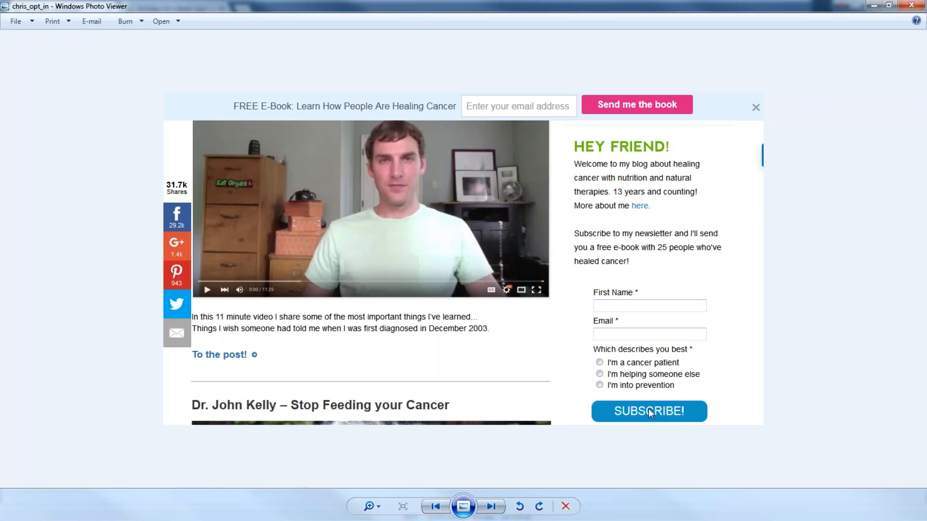
left_click(874, 5)
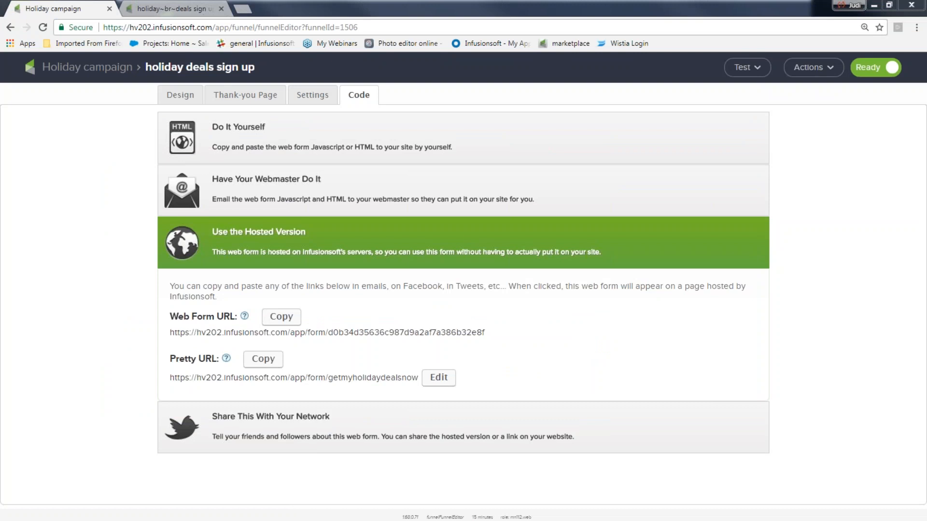
key("alt+Tab")
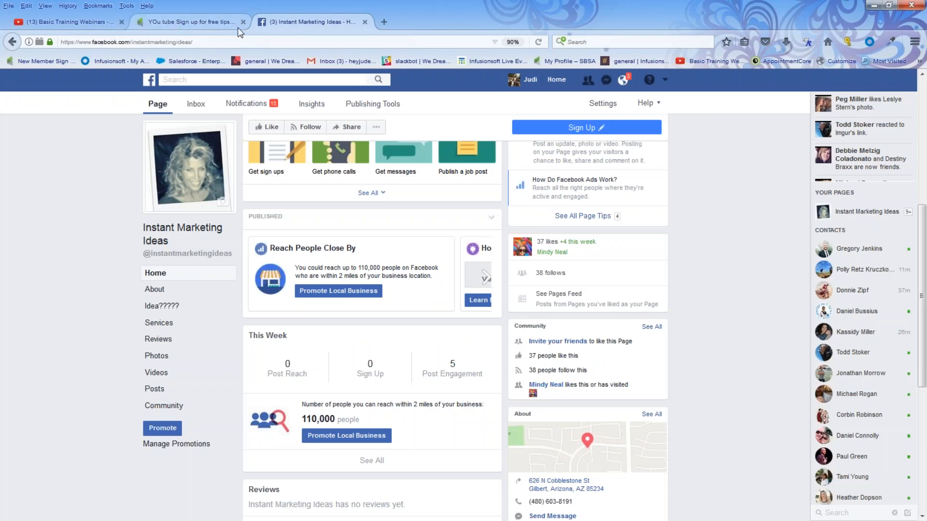
Examine the uploaded training videos on the Basic Training Webinars YouTube channel, including those on web forms and the campaign builder
left_click(173, 22)
left_click(66, 22)
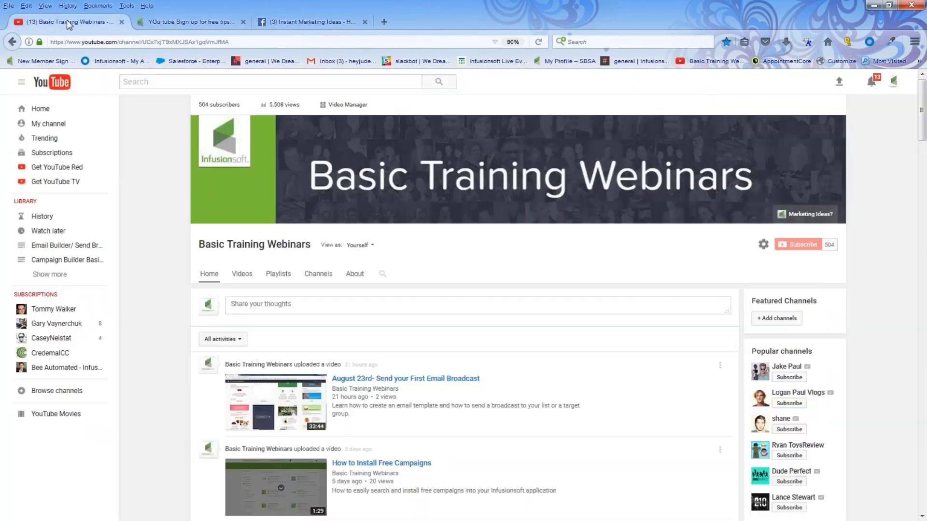
scroll(435, 309, "down", 12)
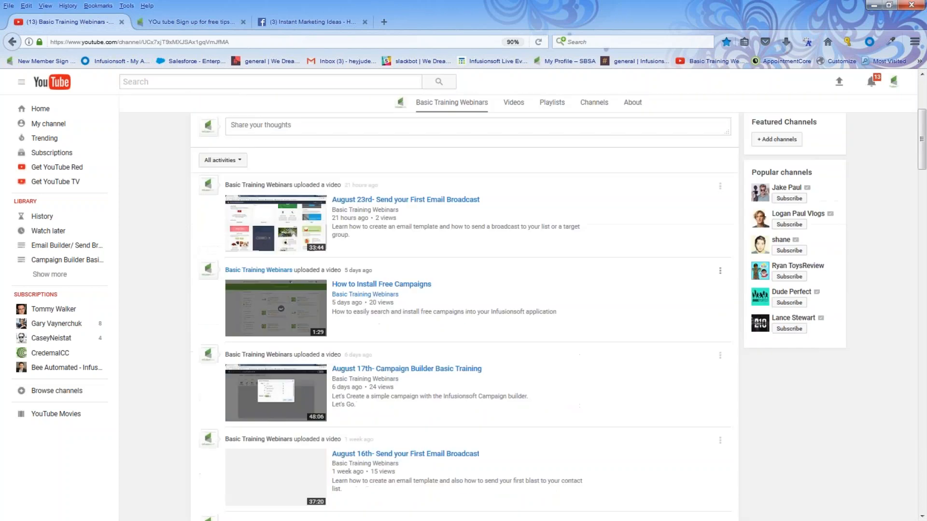
scroll(416, 351, "down", 12)
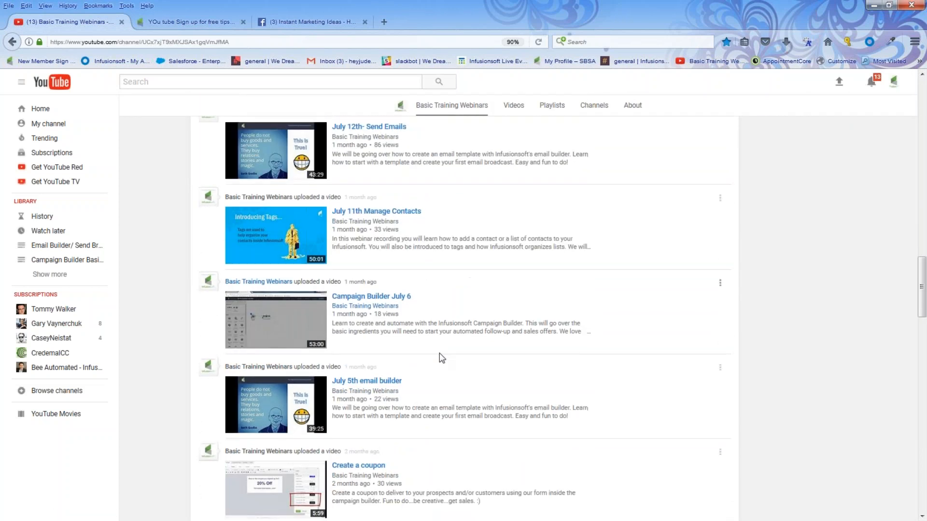
scroll(439, 357, "down", 10)
scroll(434, 319, "down", 4)
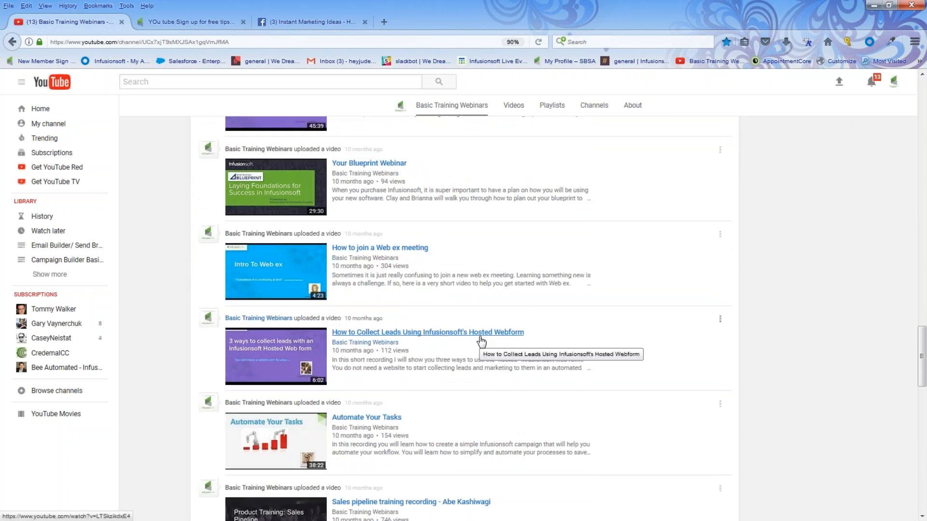
scroll(480, 343, "down", 6)
scroll(480, 344, "down", 4)
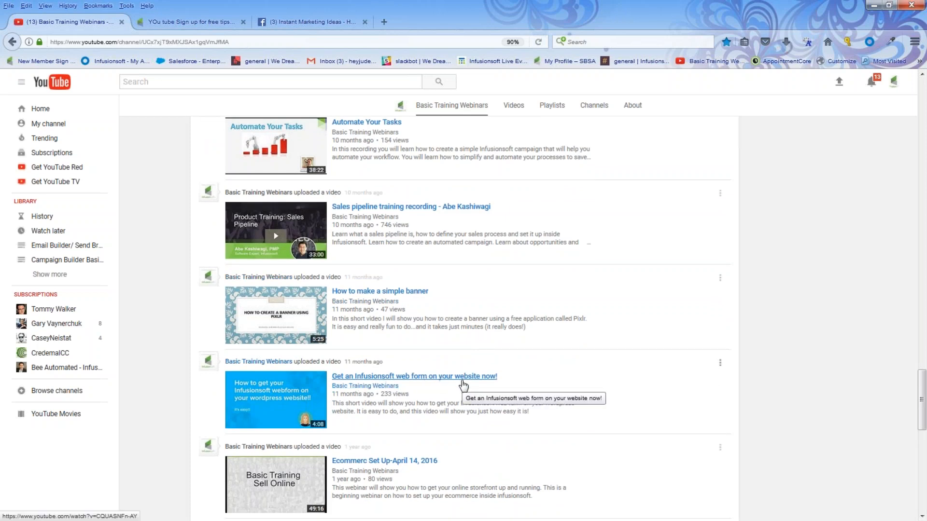
scroll(464, 385, "up", 4)
scroll(464, 319, "up", 8)
scroll(729, 314, "up", 12)
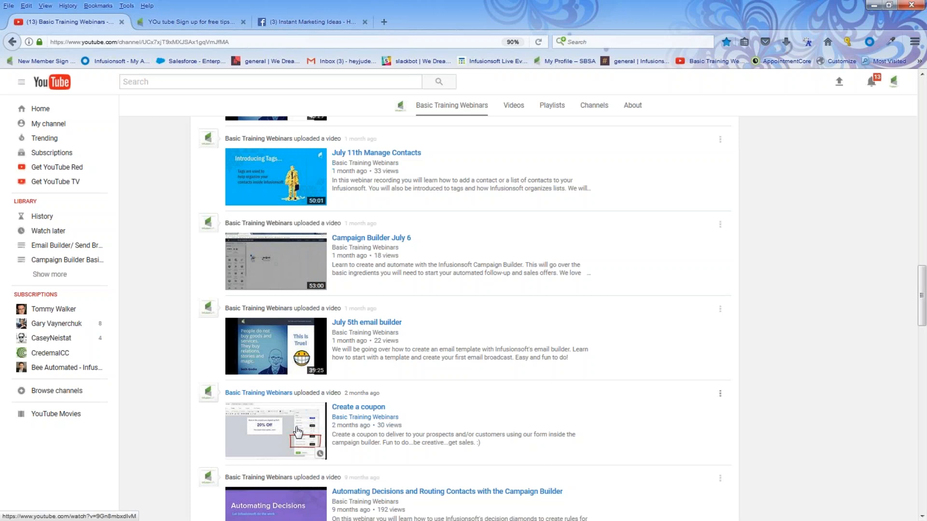
scroll(298, 431, "up", 15)
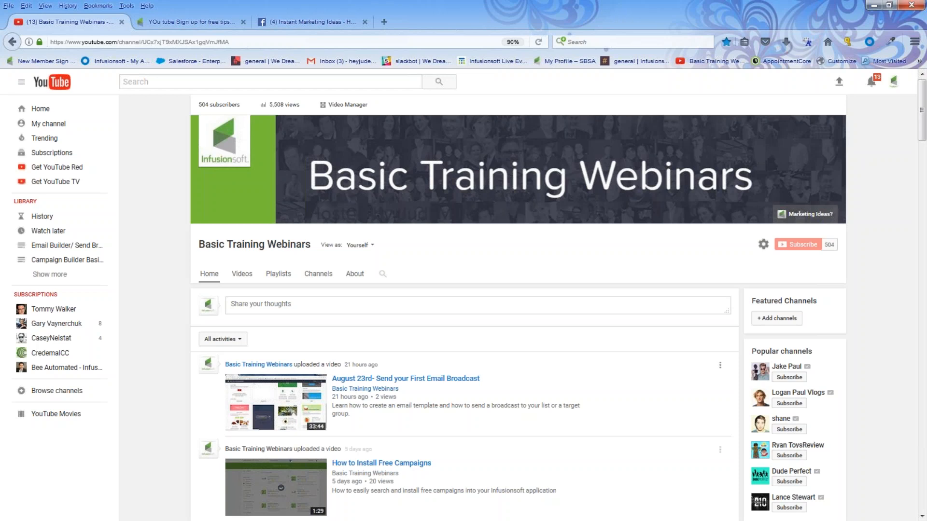
scroll(212, 425, "down", 3)
scroll(463, 306, "down", 1)
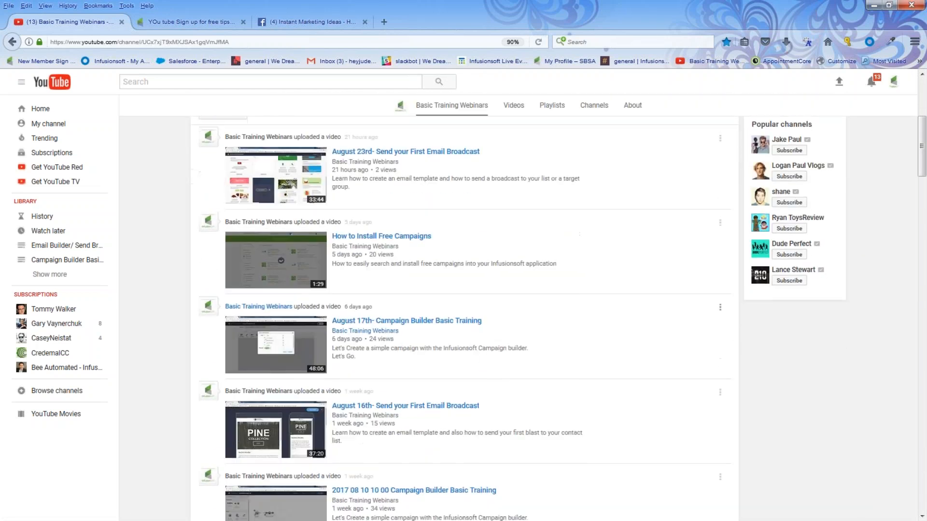